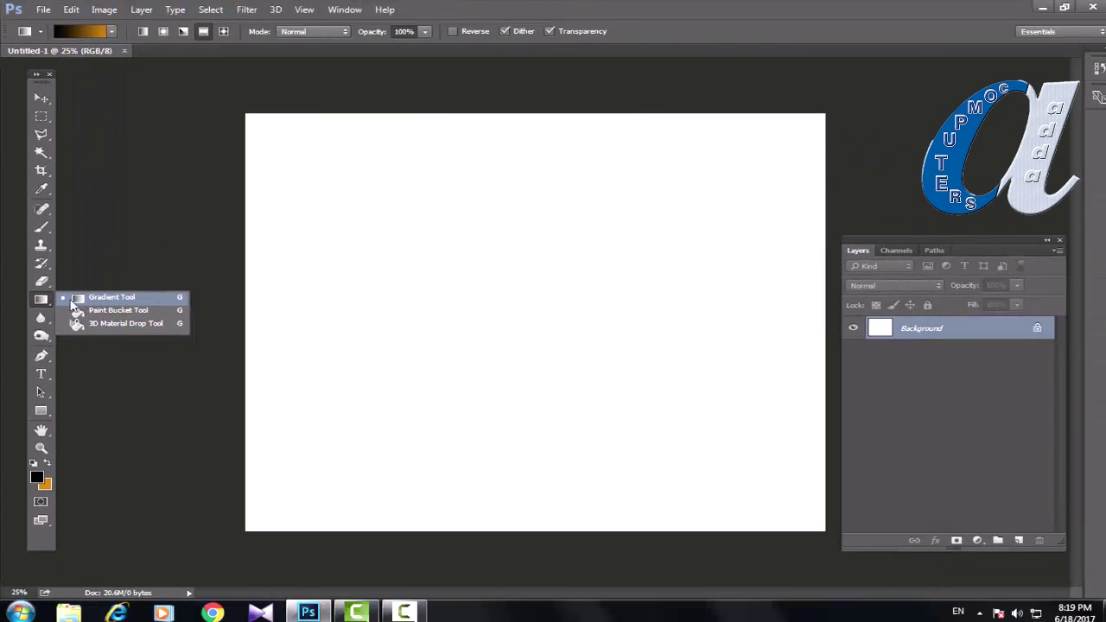
Cycle through the tools grouped with the Gradient tool, including the Paint Bucket, and return to the Gradient tool
key(g)
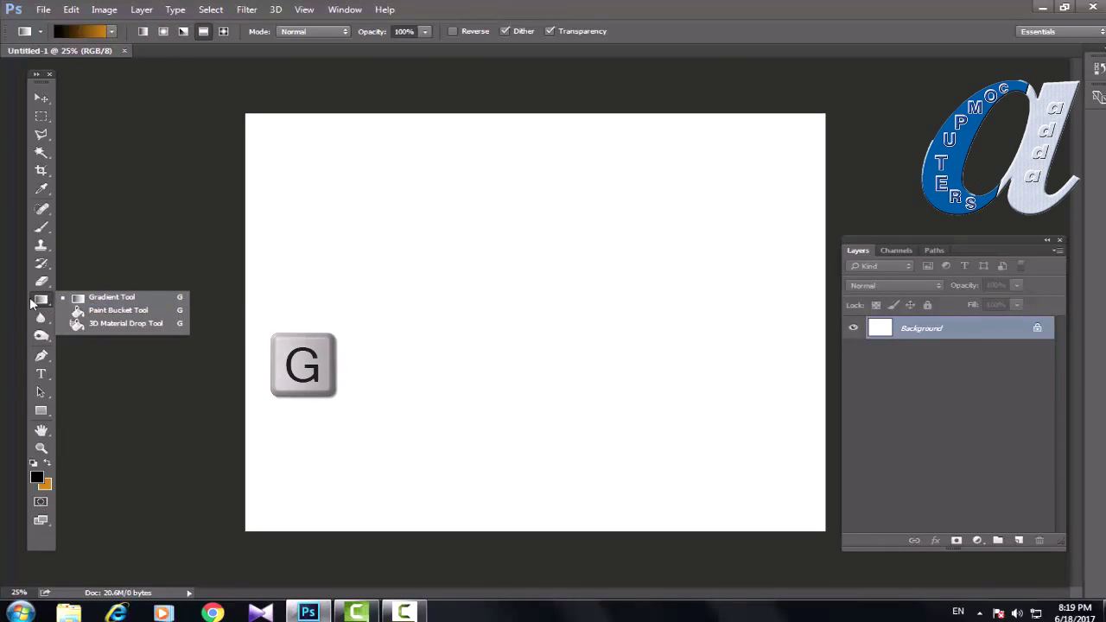
key(shift+g)
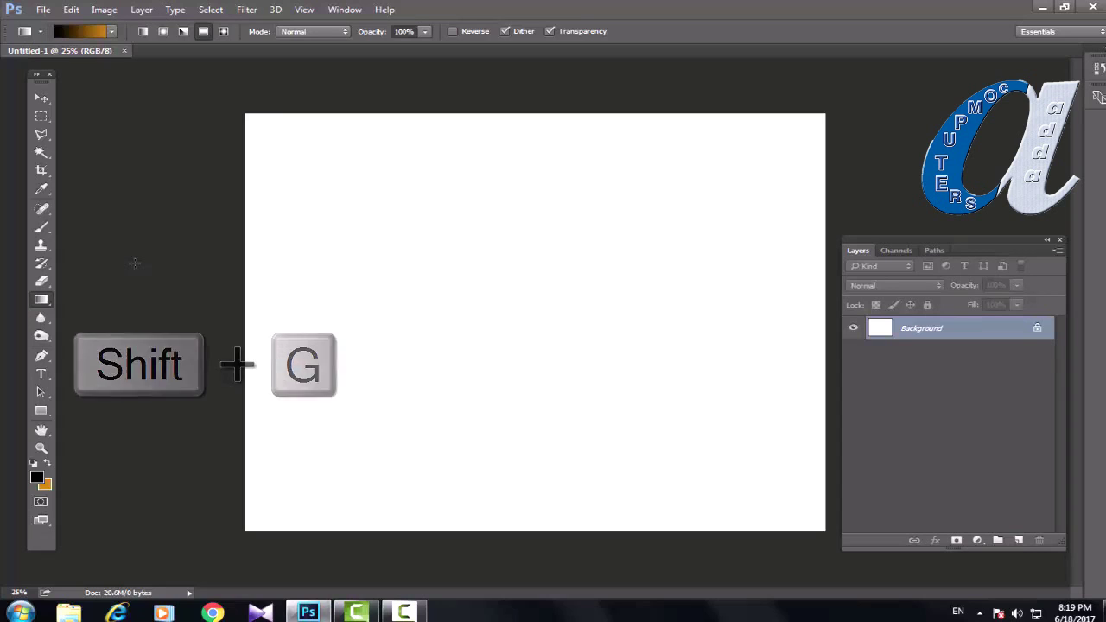
key(shift+g)
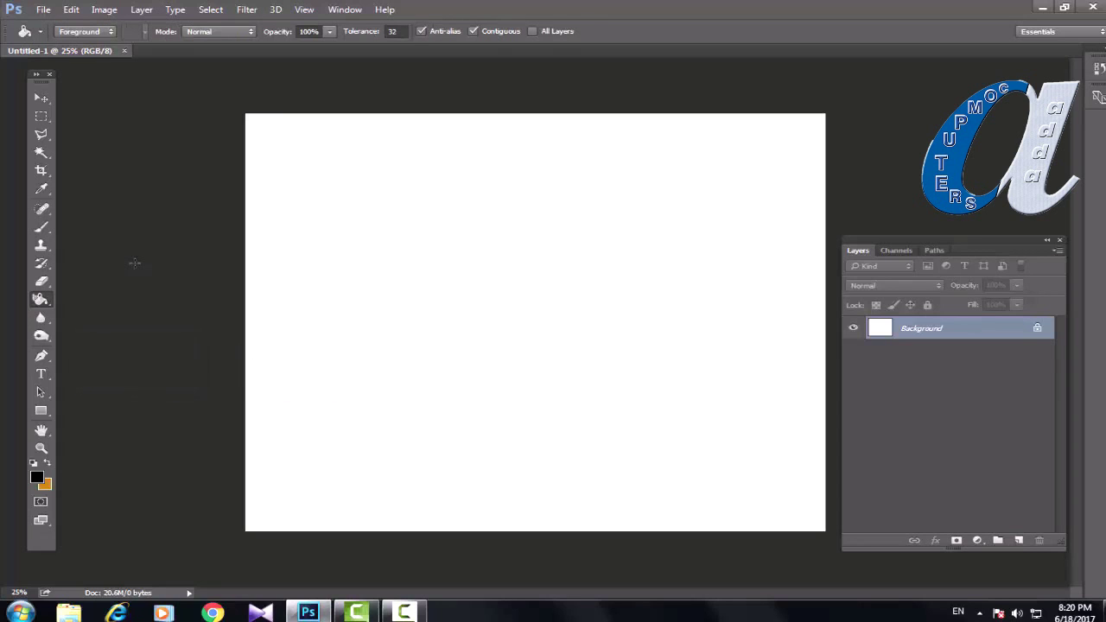
key(shift+g)
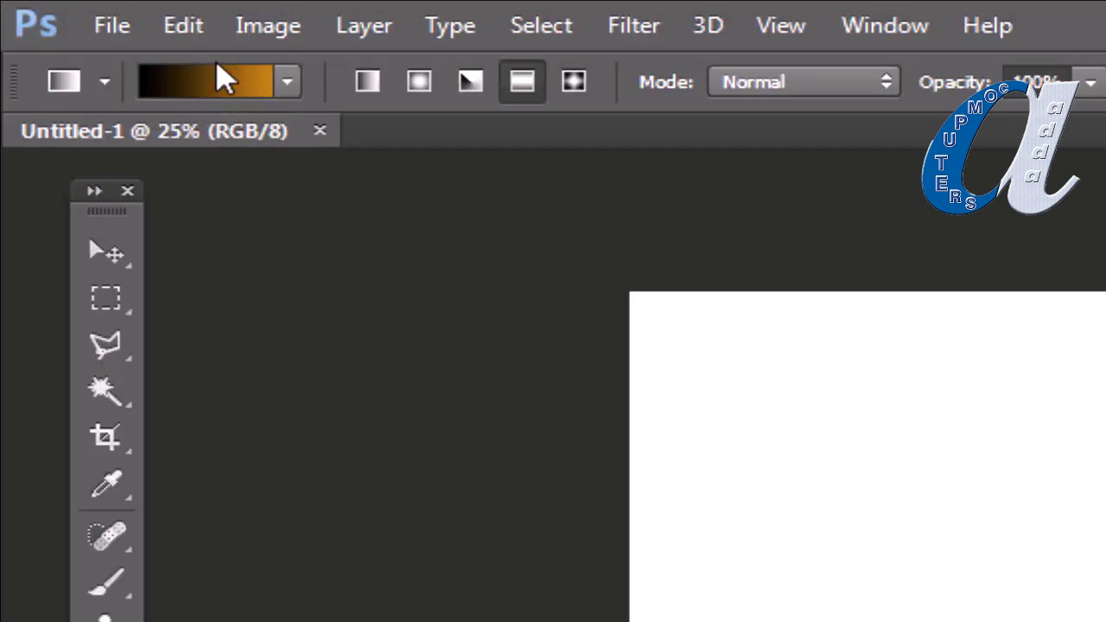
Try the blue, white and gold gradient preset, and switch to the blue, yellow, blue preset
click(289, 87)
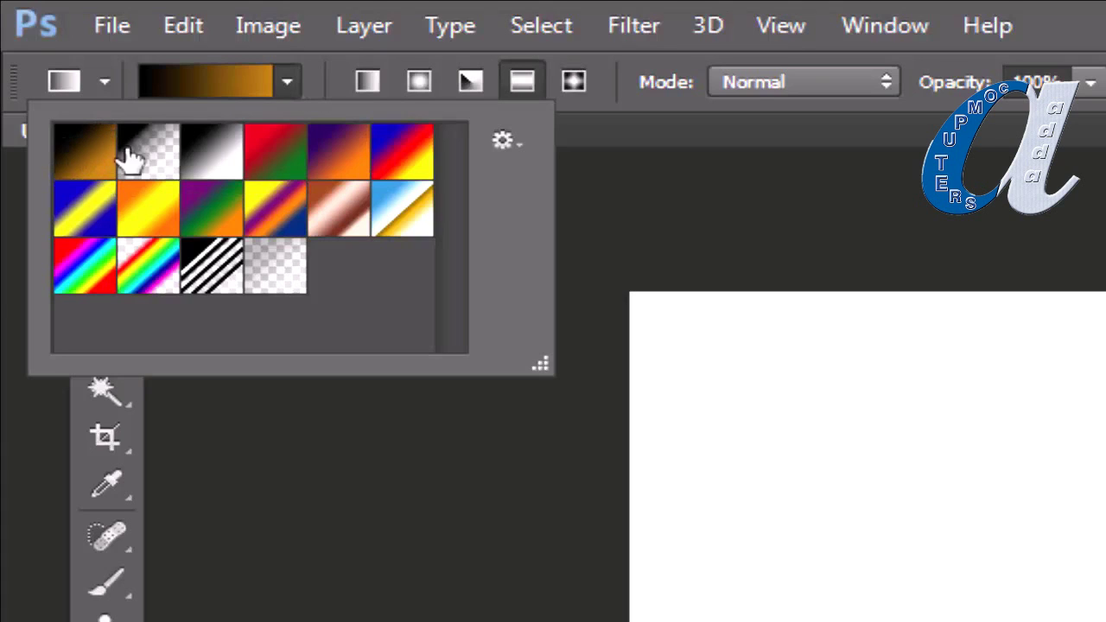
drag(413, 130, 144, 316)
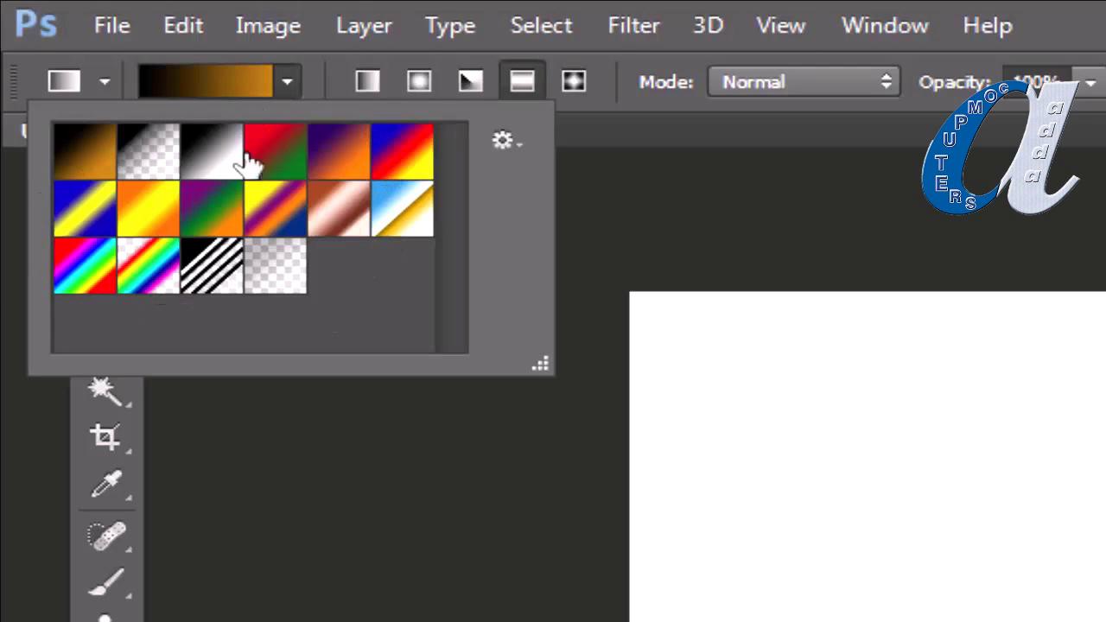
click(413, 221)
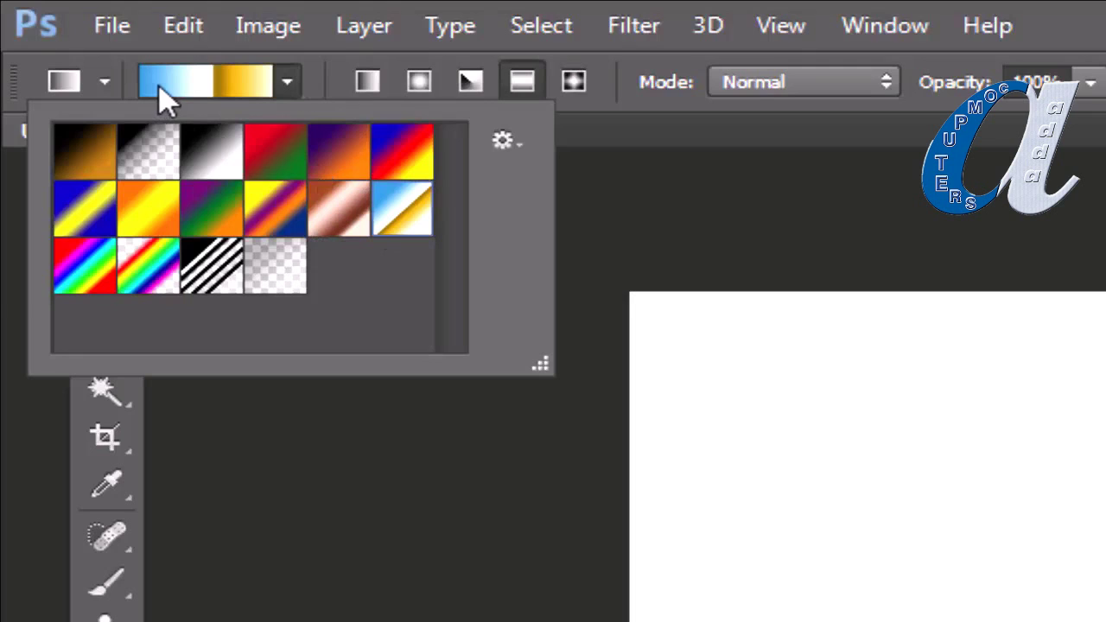
click(93, 223)
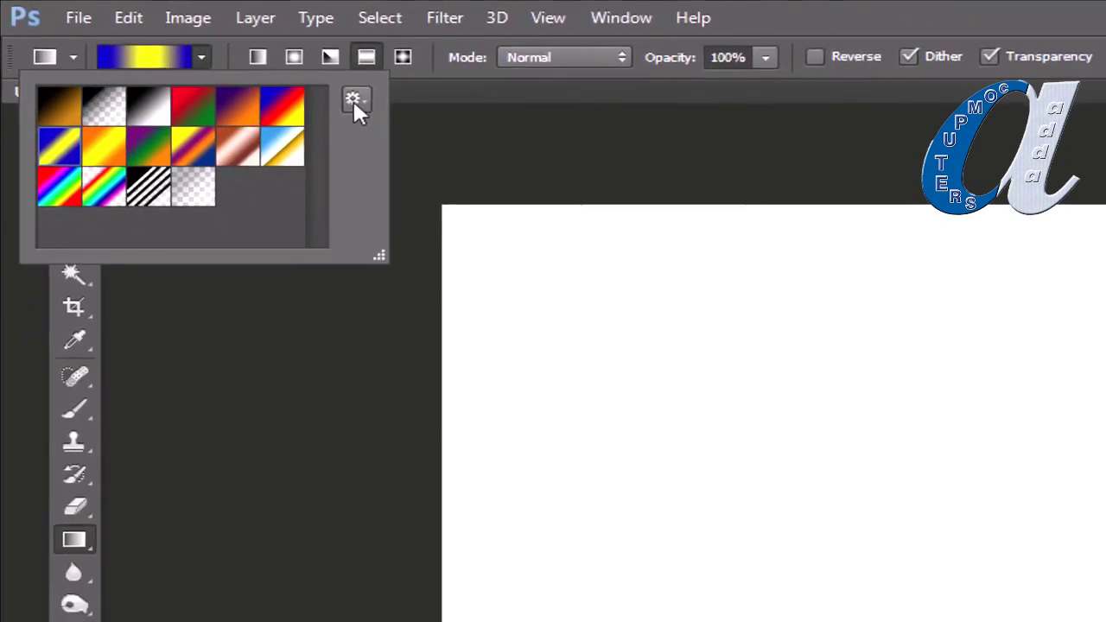
Replace the current gradients with the Color Harmonies 1 set and choose the Red, Violet, Yellow-Green preset
click(355, 100)
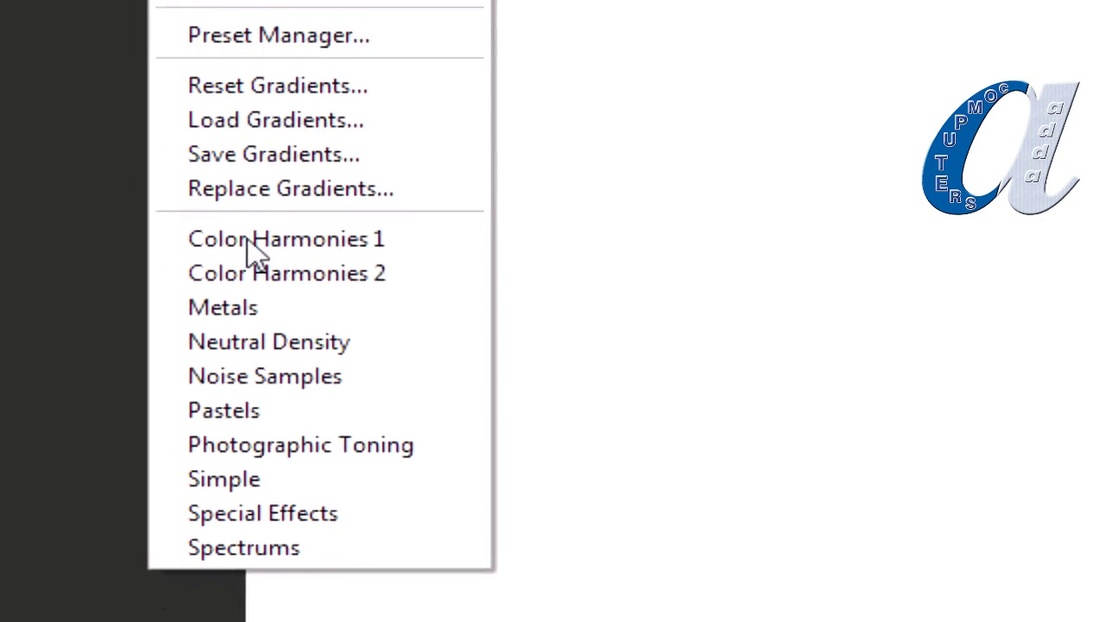
click(255, 246)
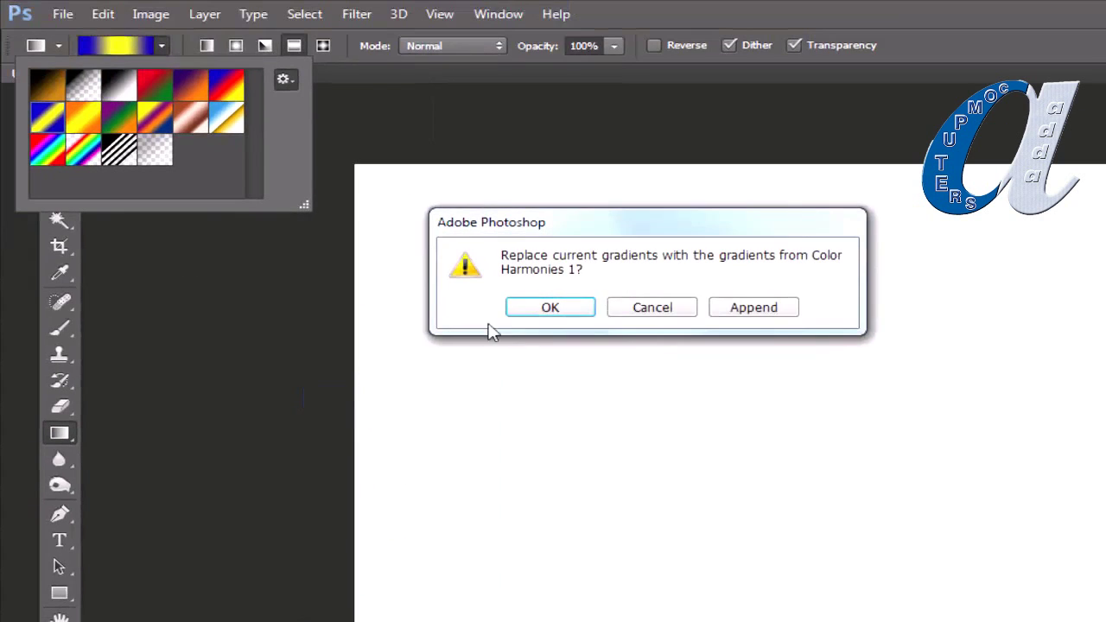
click(551, 310)
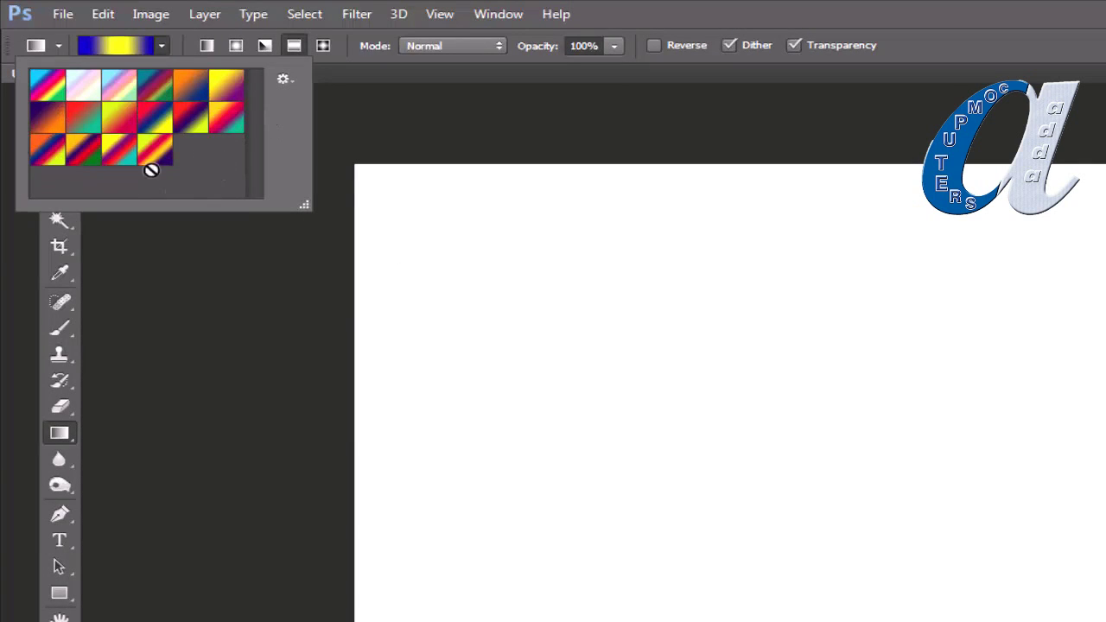
click(191, 125)
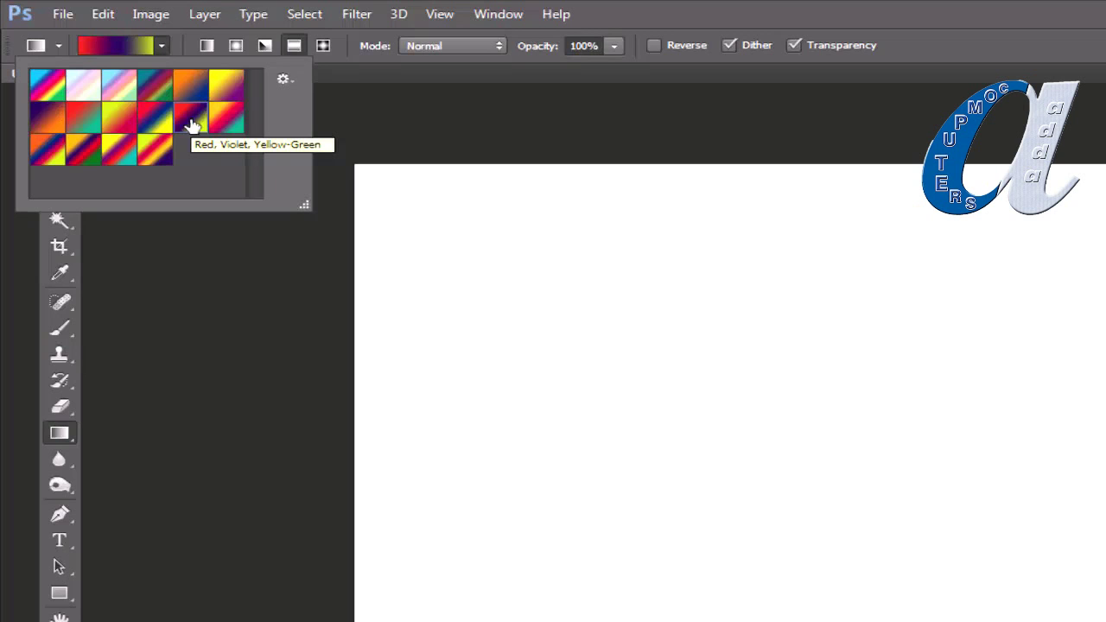
Replace the current gradients with the Noise Samples set and close the gradient picker
click(284, 78)
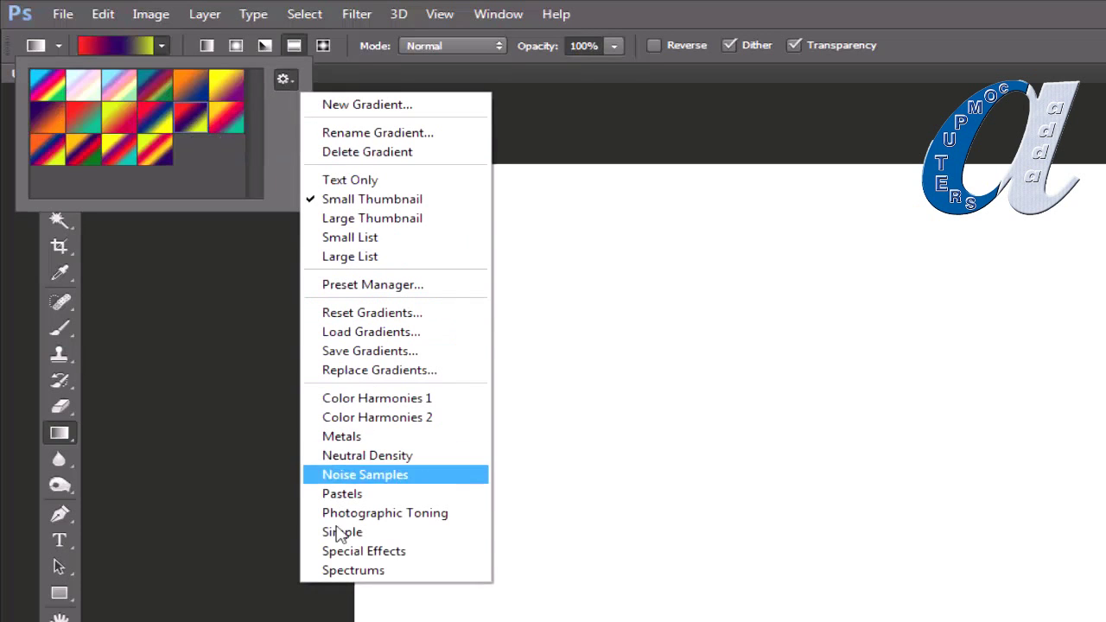
click(360, 477)
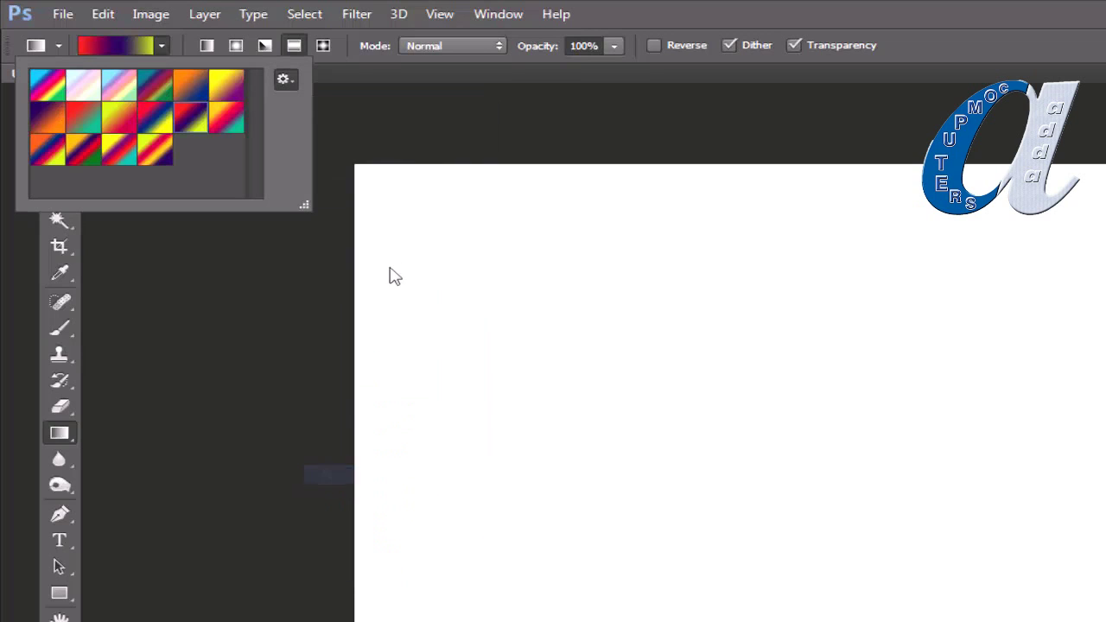
click(553, 314)
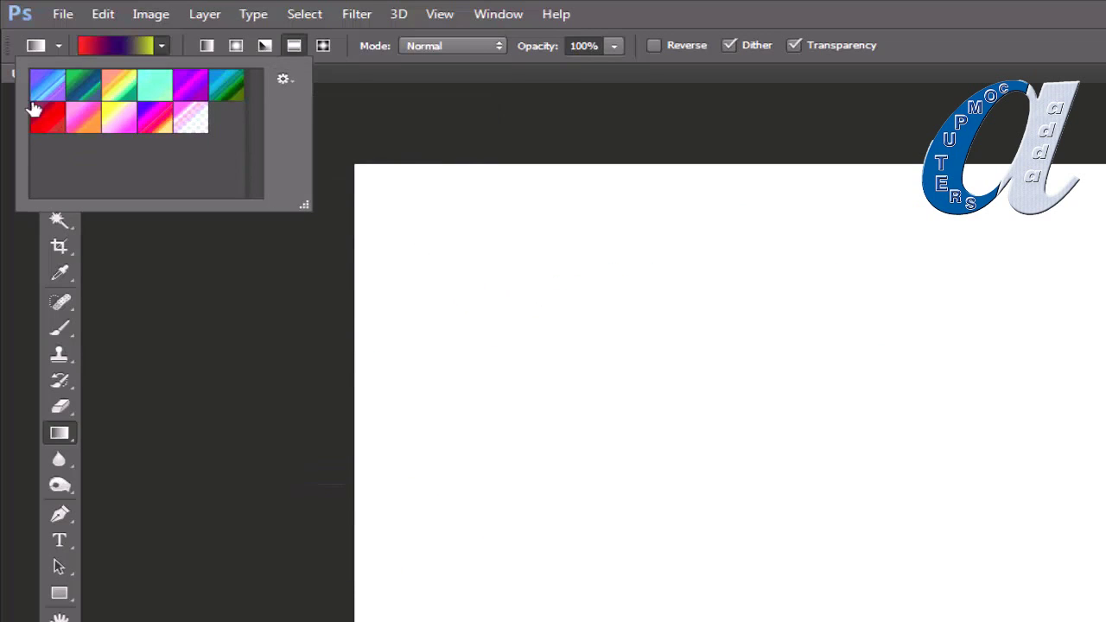
click(161, 40)
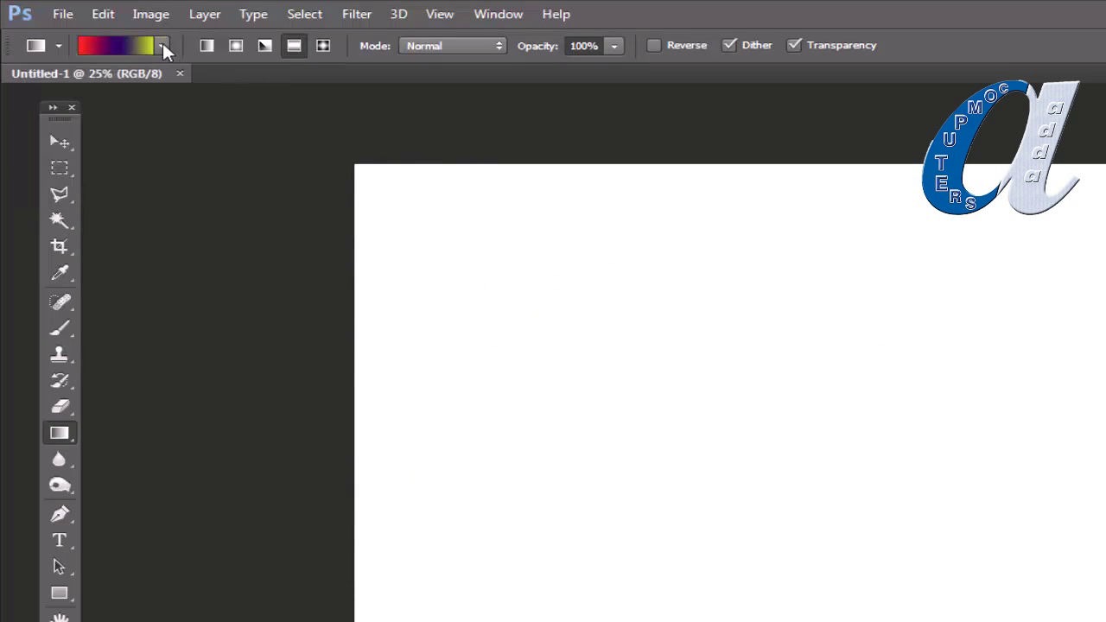
Replace the Noise Samples gradients with the Color Harmonies 1 set and choose the red, blue, yellow preset
click(162, 40)
click(288, 77)
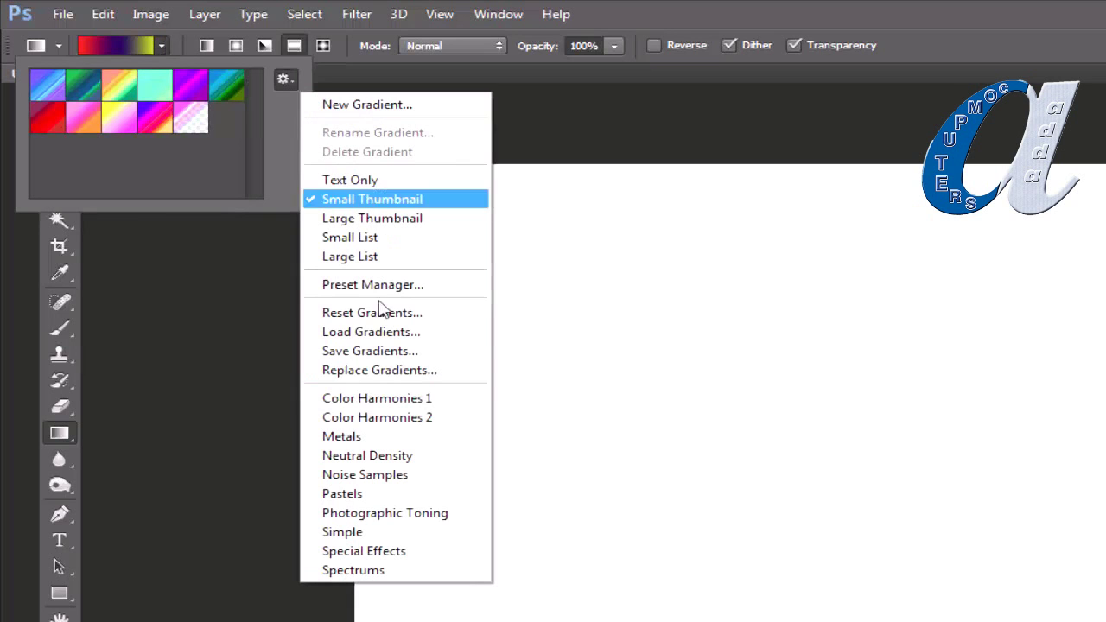
click(355, 400)
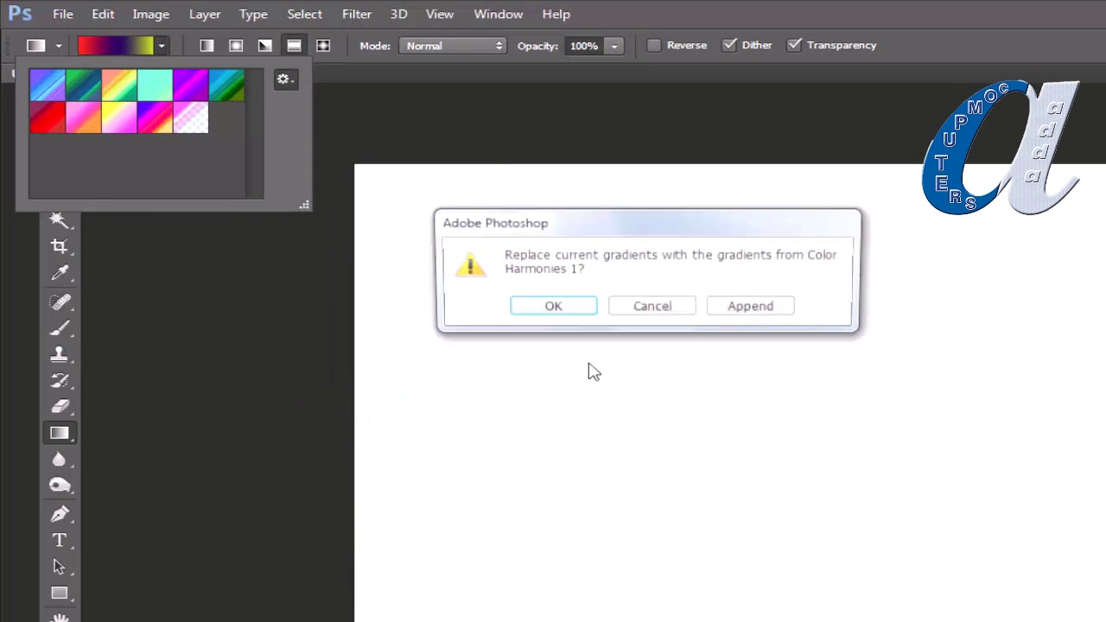
click(566, 312)
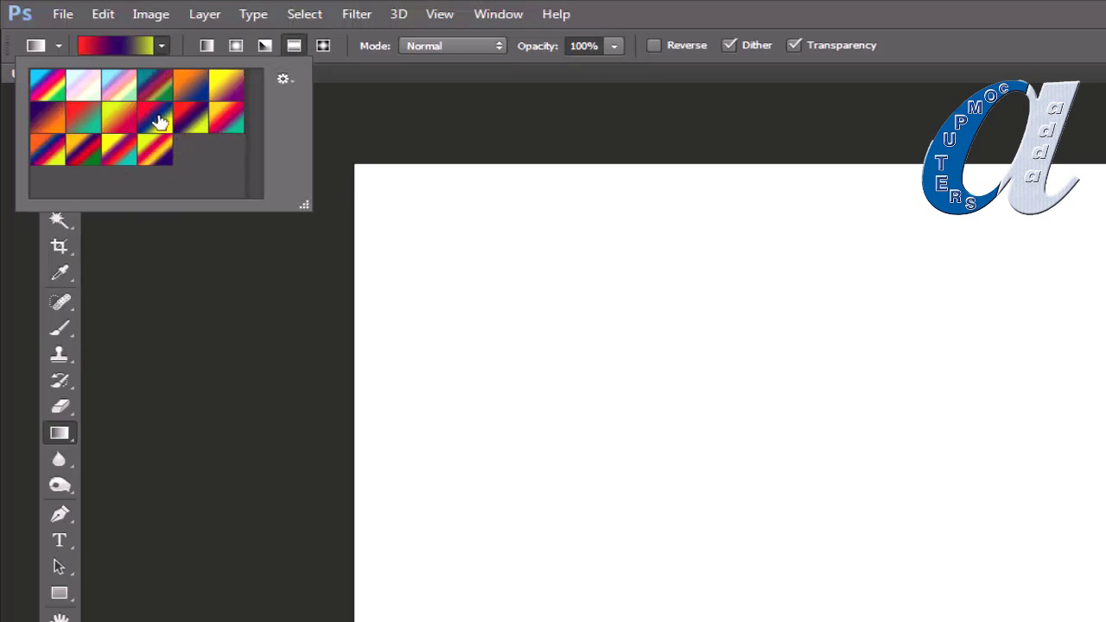
click(157, 120)
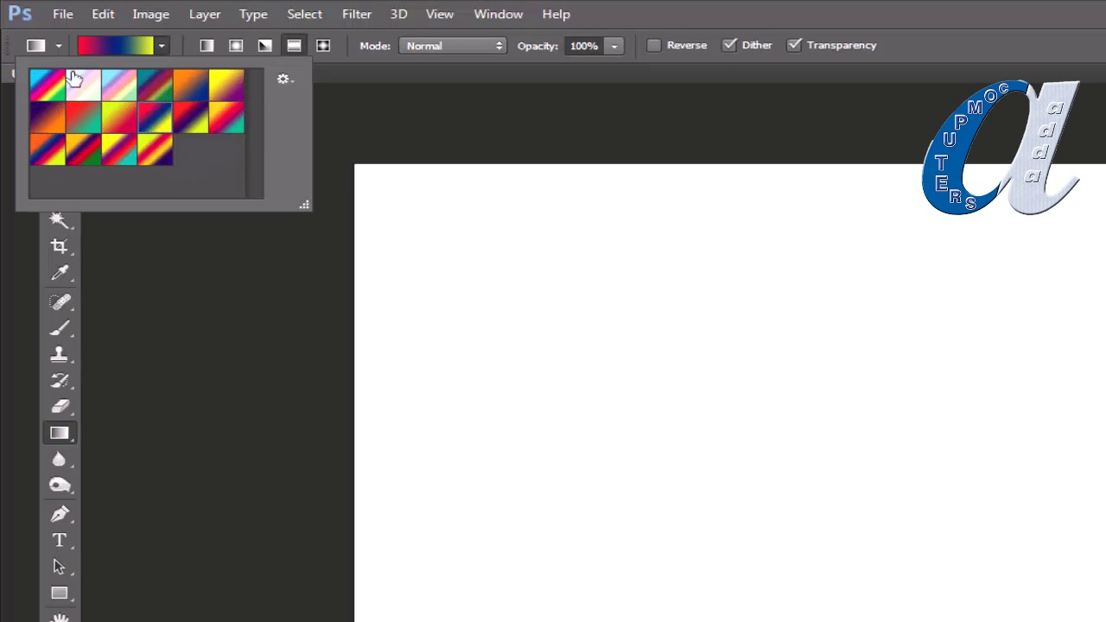
Display the gradient presets as Text Only, and switch the display back to Small Thumbnail
click(286, 80)
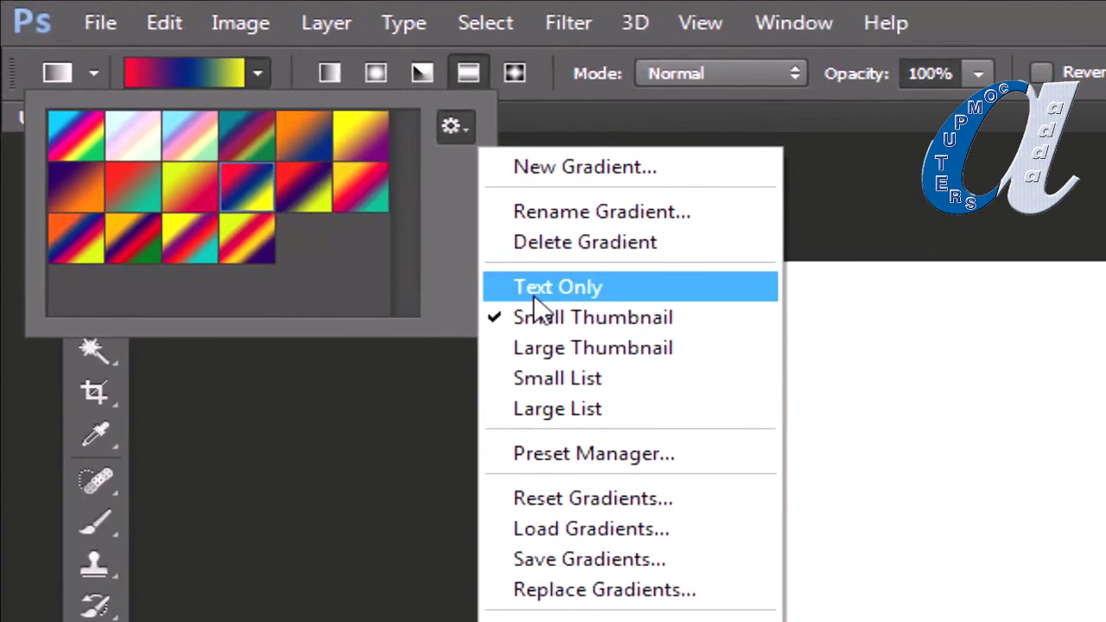
click(544, 286)
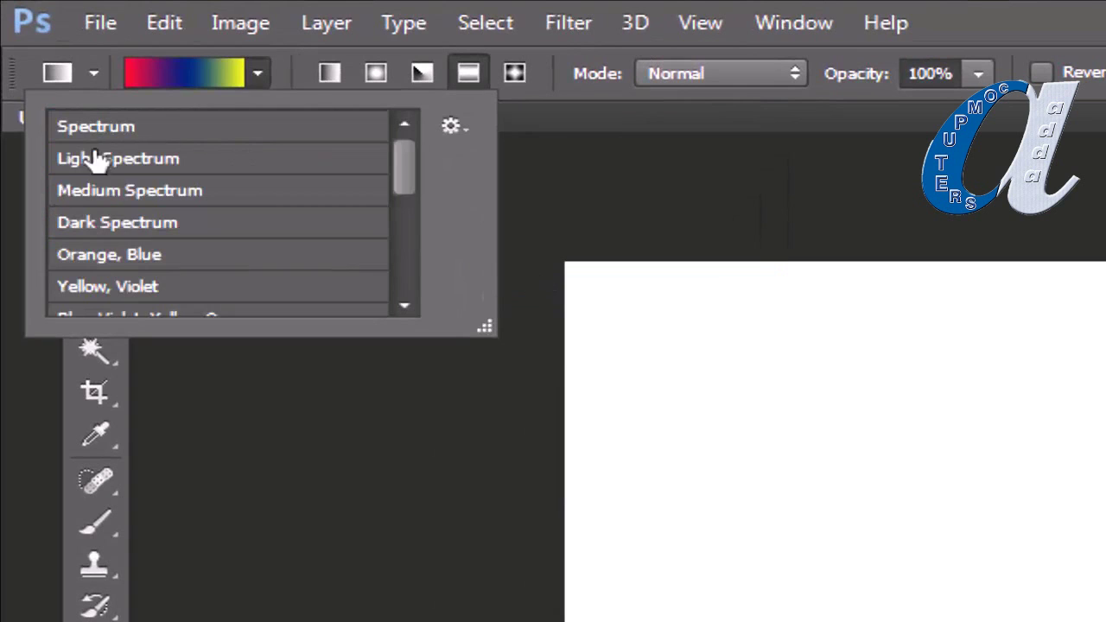
click(447, 127)
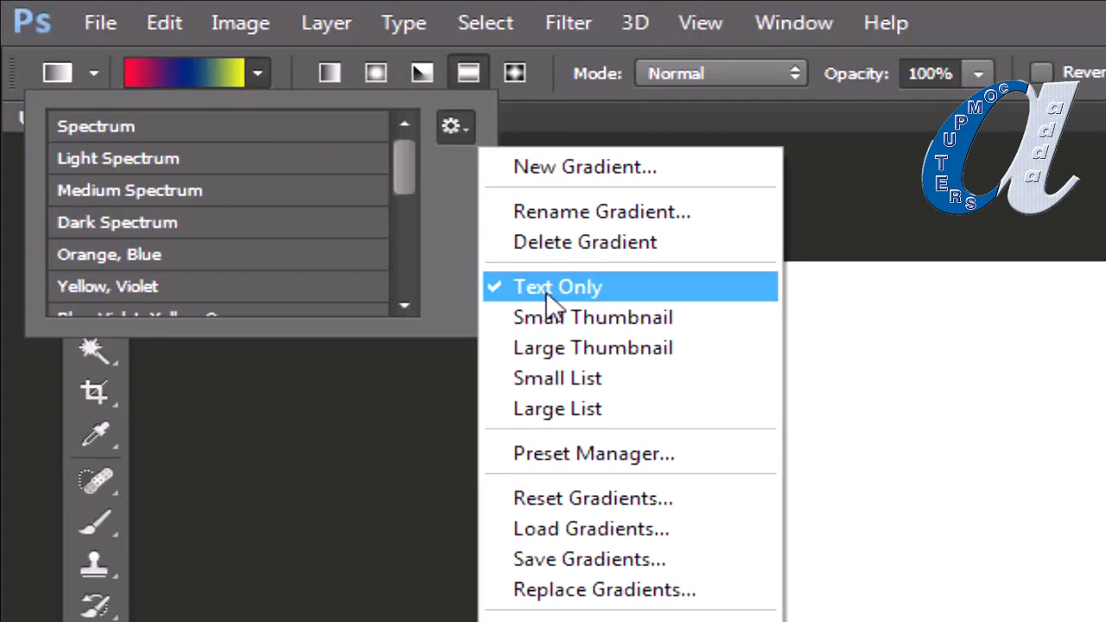
click(547, 317)
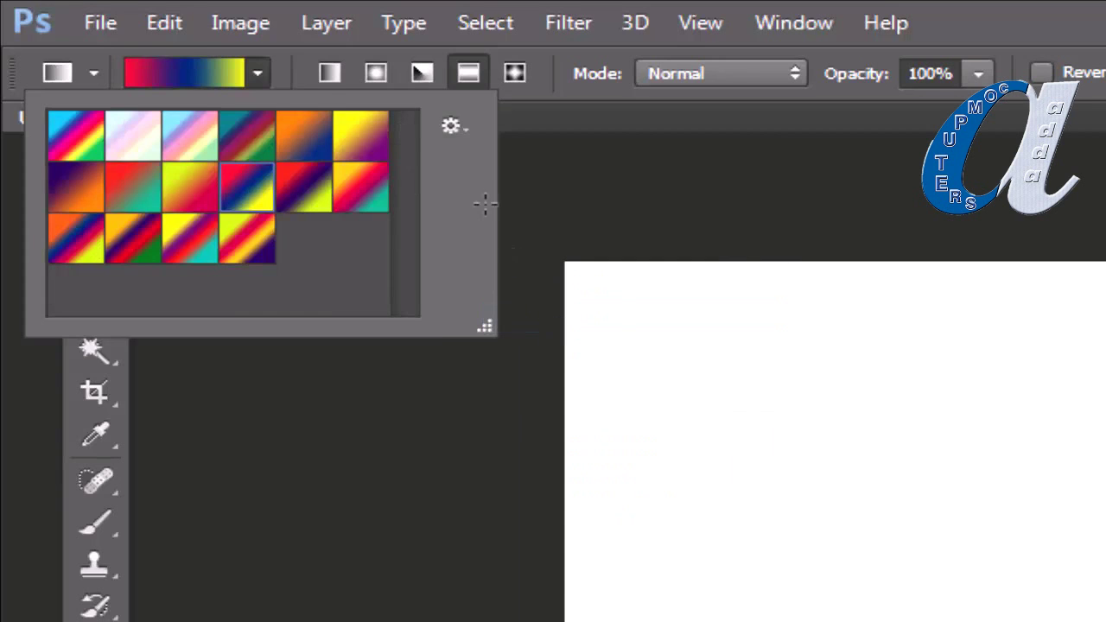
Display the gradient presets as Large Thumbnail, and restore the Small Thumbnail display
click(453, 126)
click(534, 345)
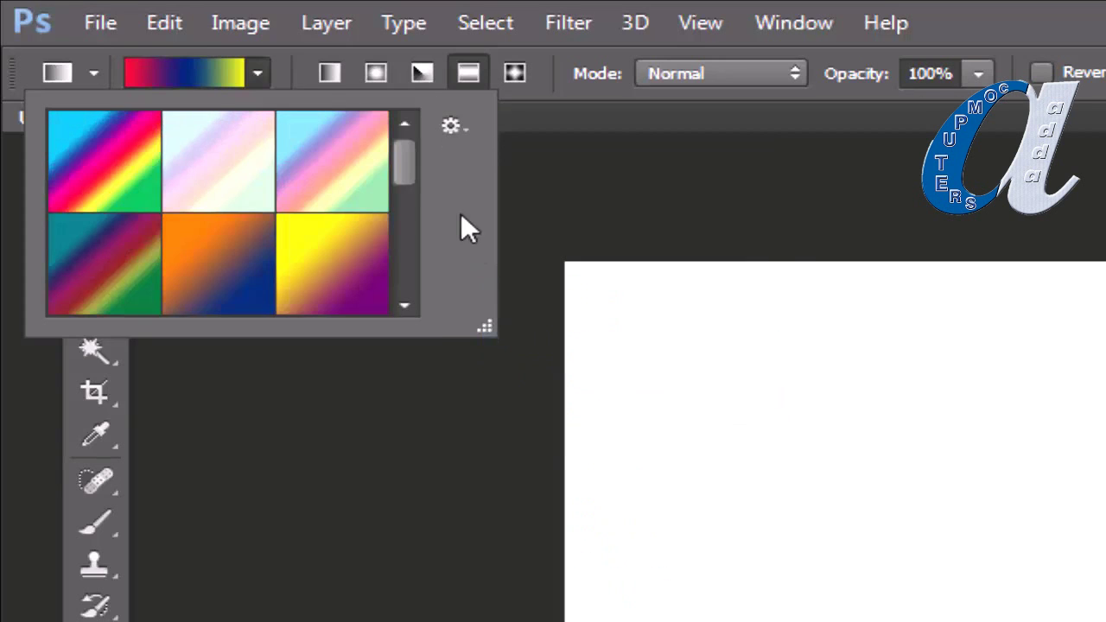
click(453, 126)
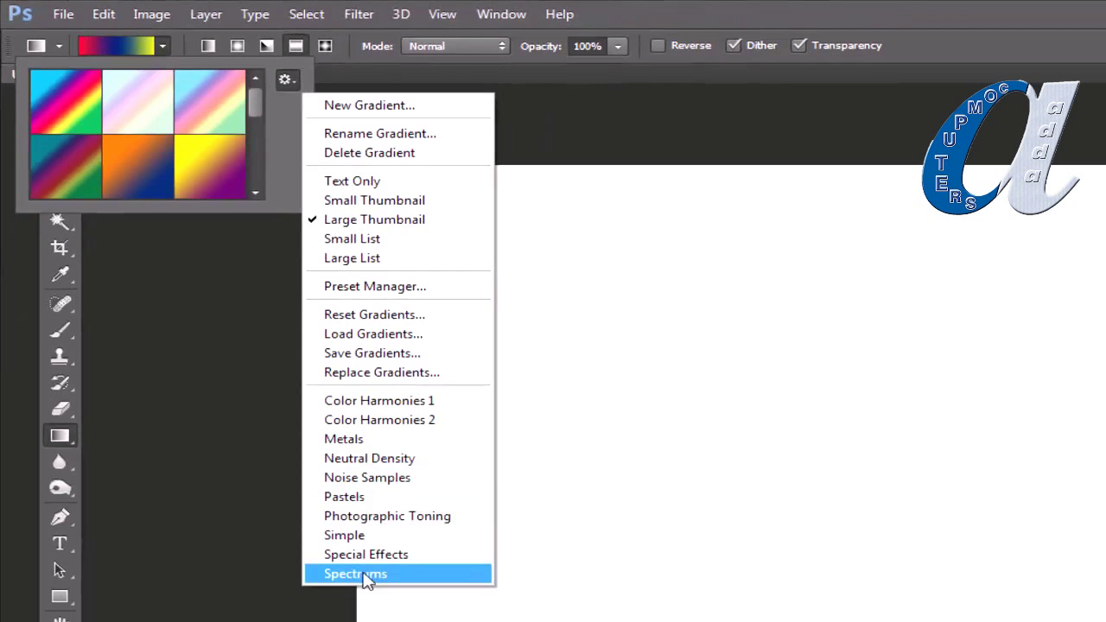
click(336, 203)
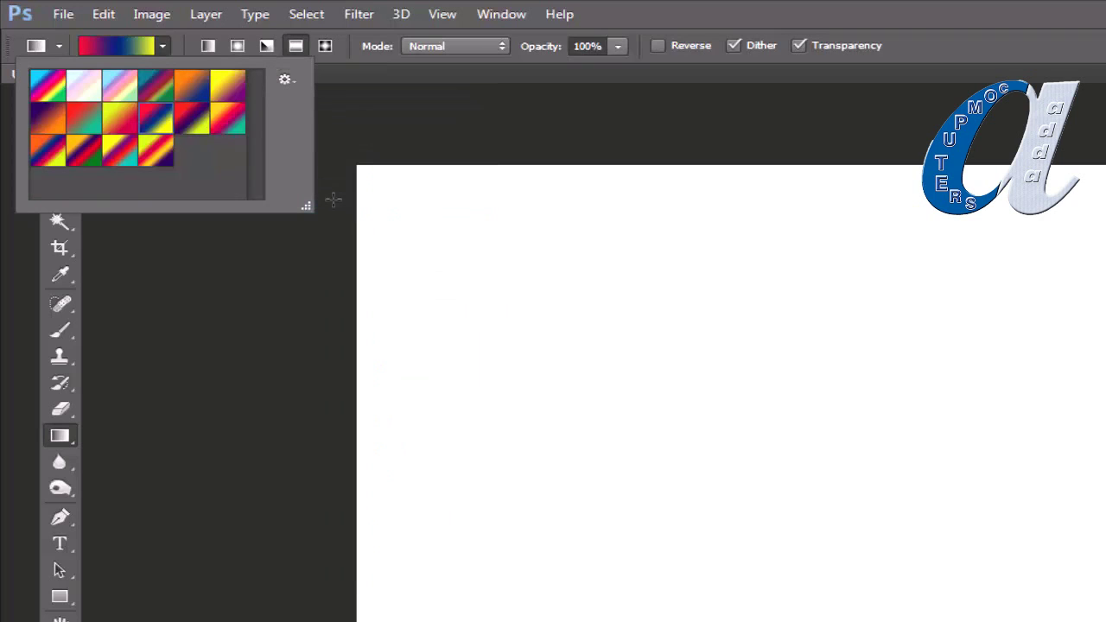
Fill the white canvas with the red, blue, yellow preset as a linear gradient, redrawing it at several angles and lengths
click(360, 66)
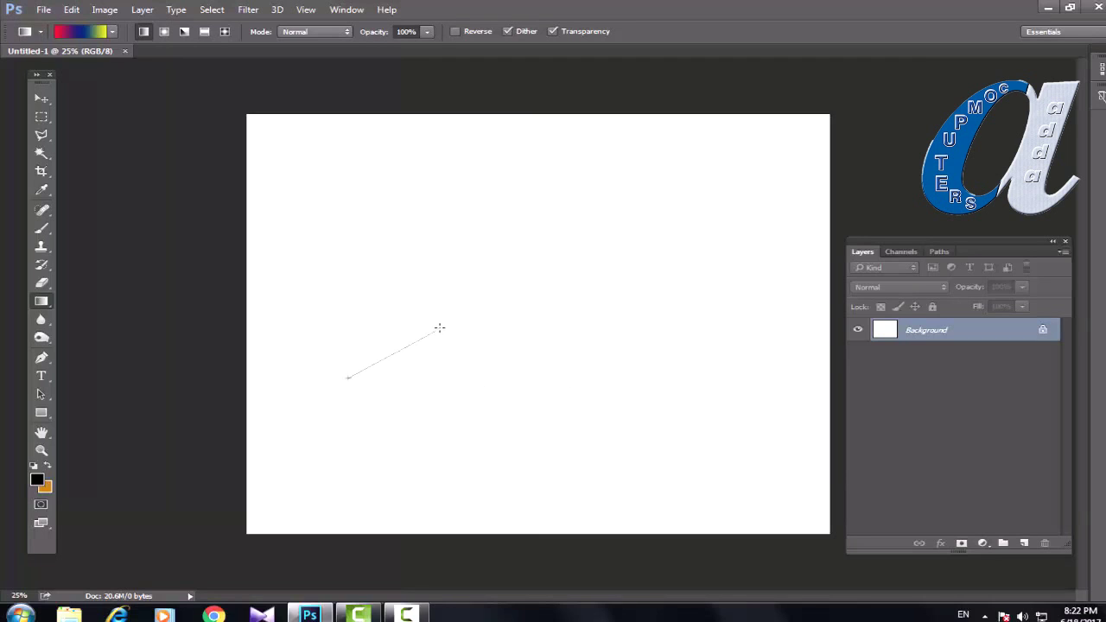
drag(383, 369, 438, 328)
drag(682, 243, 685, 241)
drag(324, 394, 691, 269)
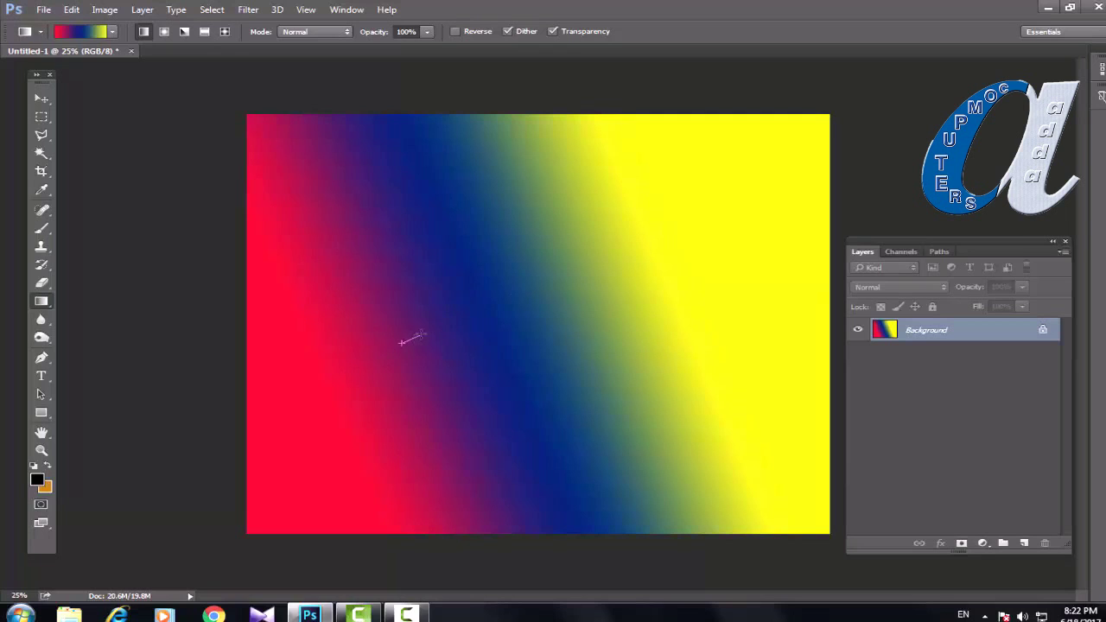
drag(421, 332, 420, 333)
drag(364, 370, 641, 265)
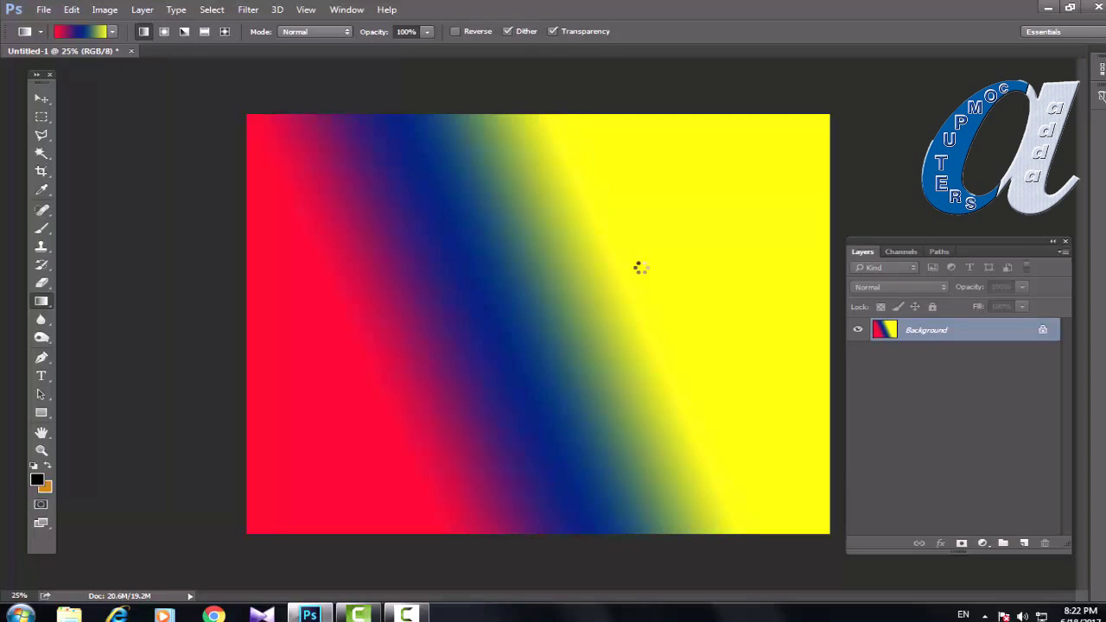
drag(421, 191, 613, 333)
drag(388, 231, 649, 292)
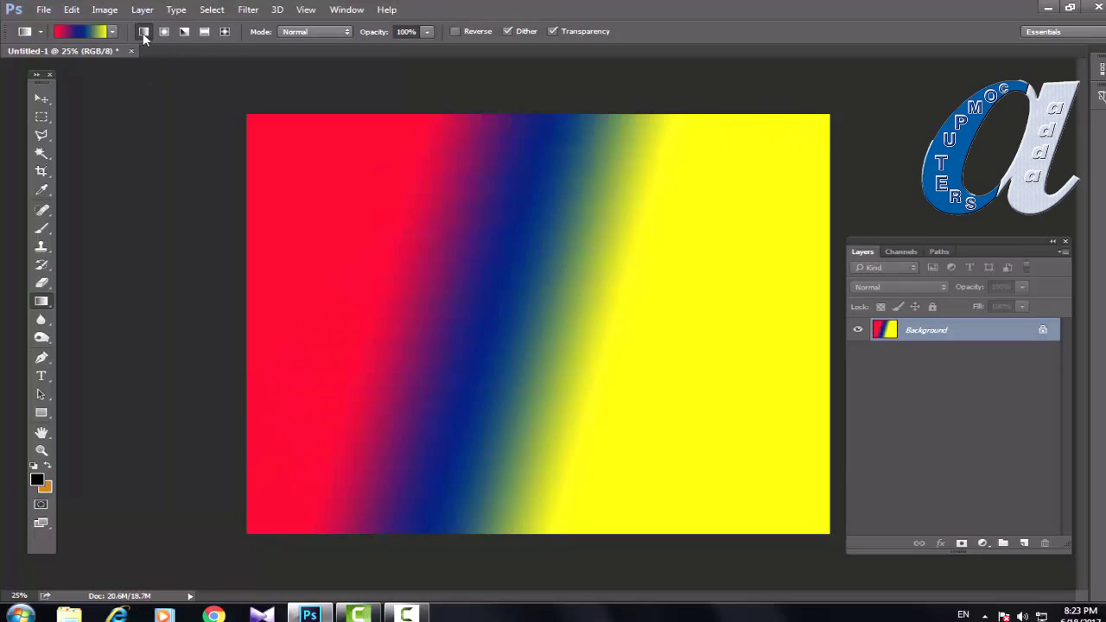
Fill the canvas with radial gradients of varying centre and size, ending with a large one centred near the canvas's lower-left corner
click(182, 37)
drag(384, 438, 671, 285)
drag(484, 393, 691, 298)
drag(719, 262, 455, 376)
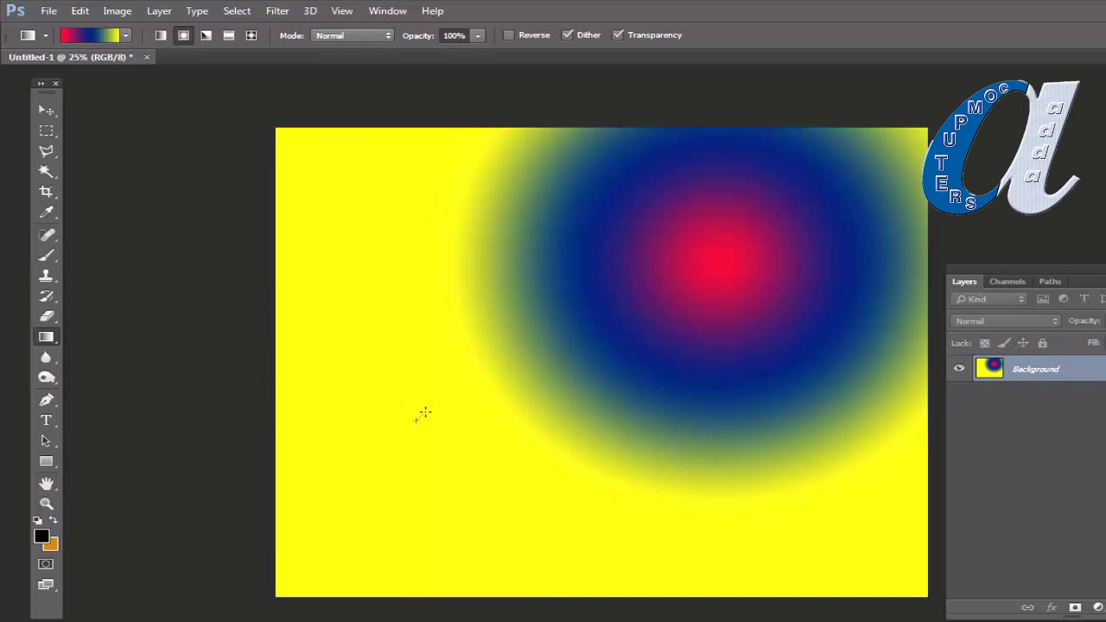
drag(416, 420, 428, 413)
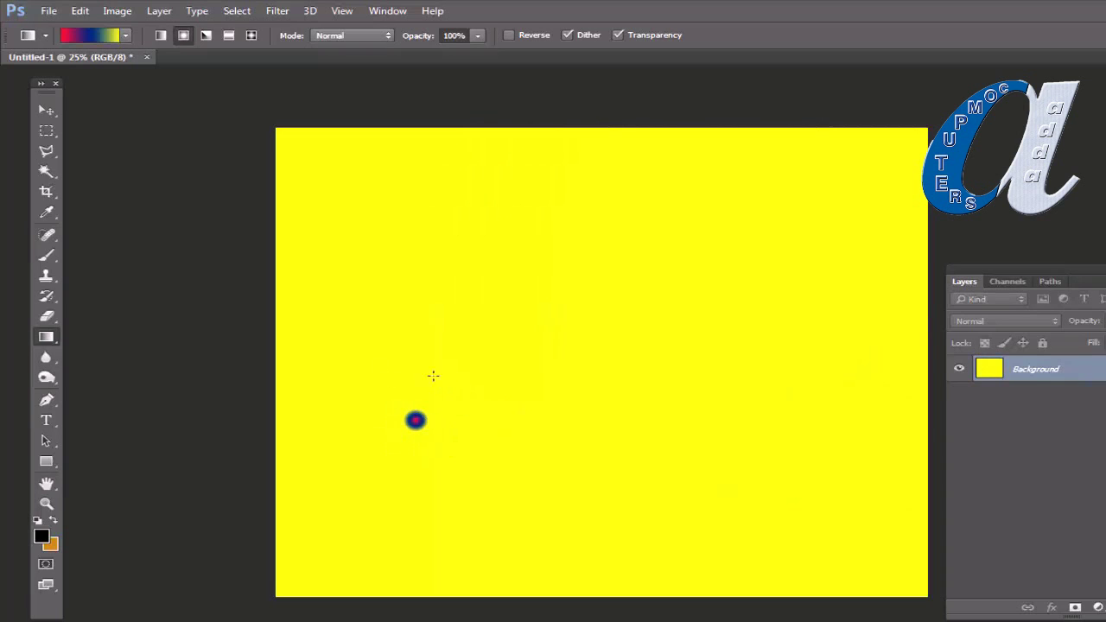
drag(394, 467, 730, 232)
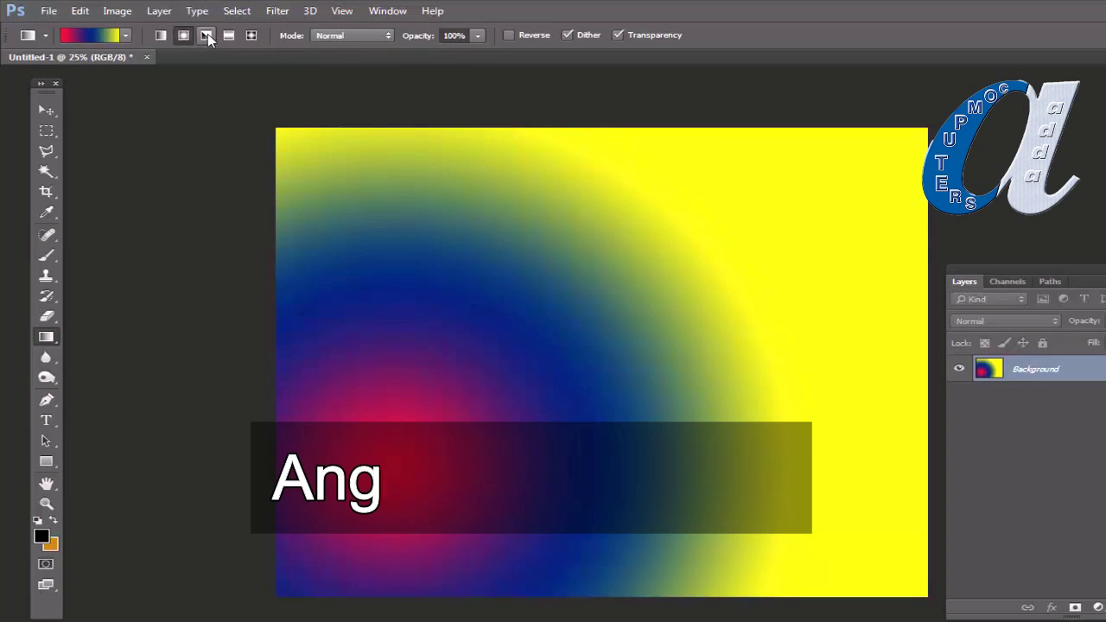
Fill the canvas with an angle gradient running horizontally from near its centre, and replace it with diagonal reflected gradients
click(206, 36)
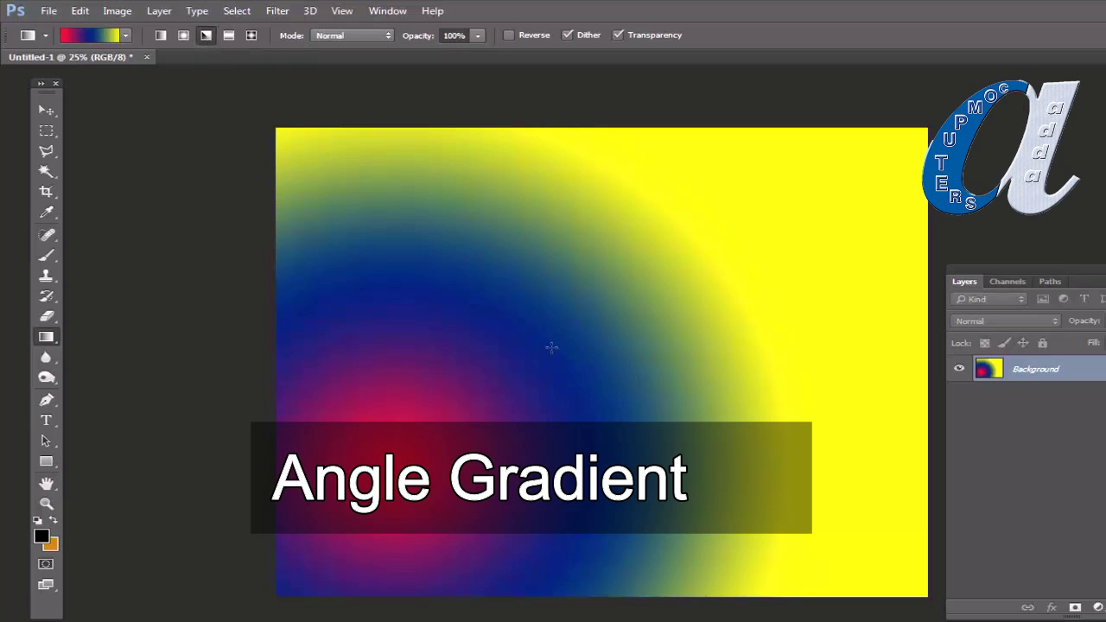
mouse_move(576, 350)
mouse_down()
mouse_move(974, 346)
mouse_move(938, 350)
mouse_up()
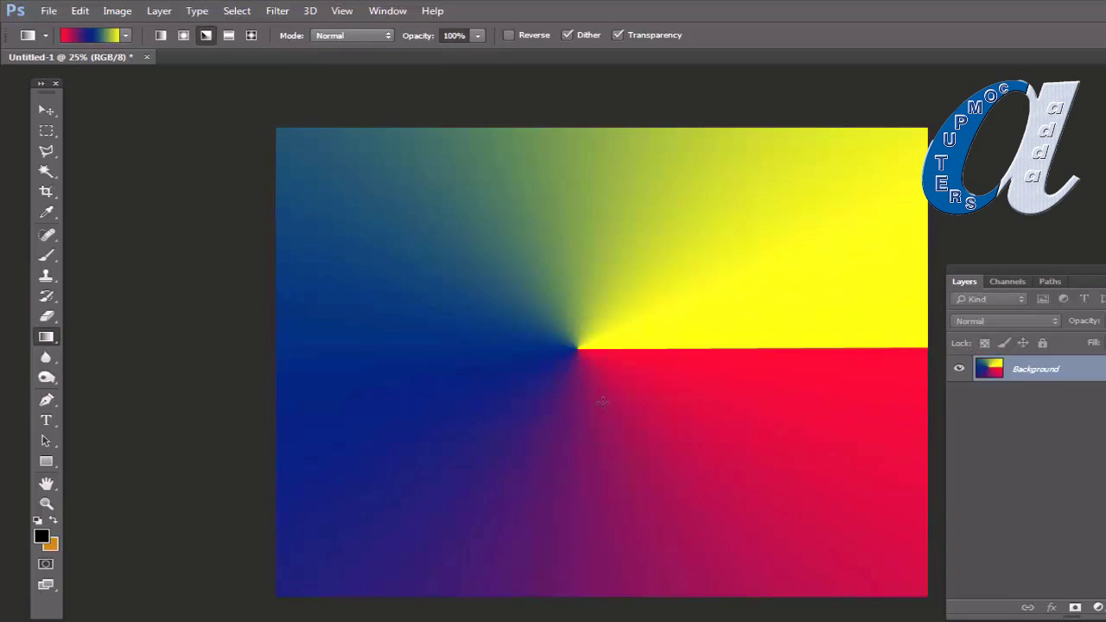
click(229, 37)
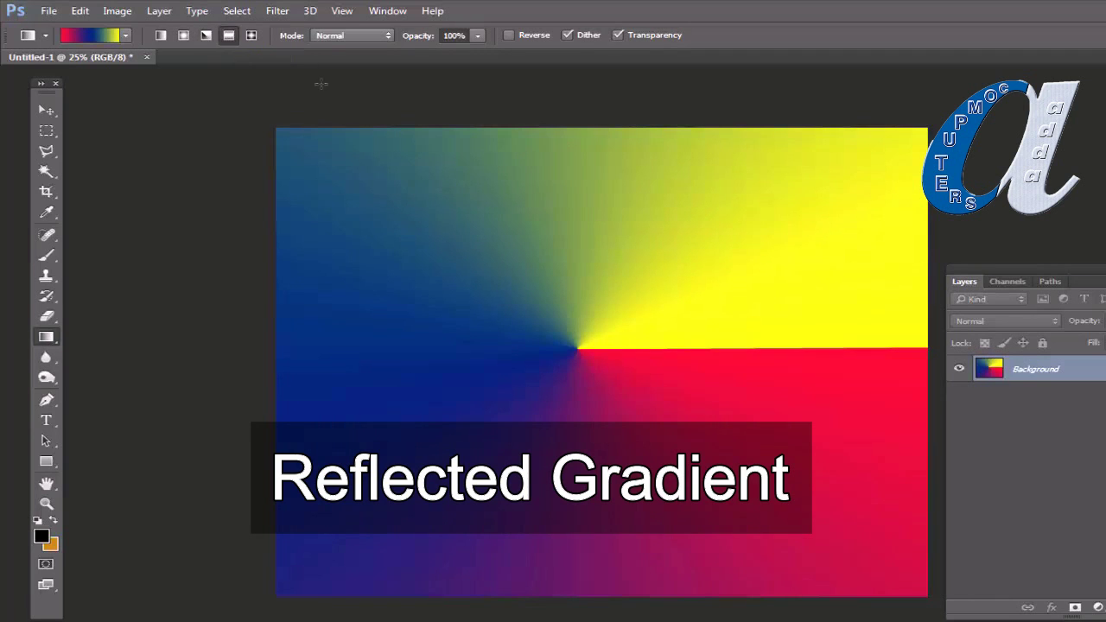
drag(456, 265, 960, 449)
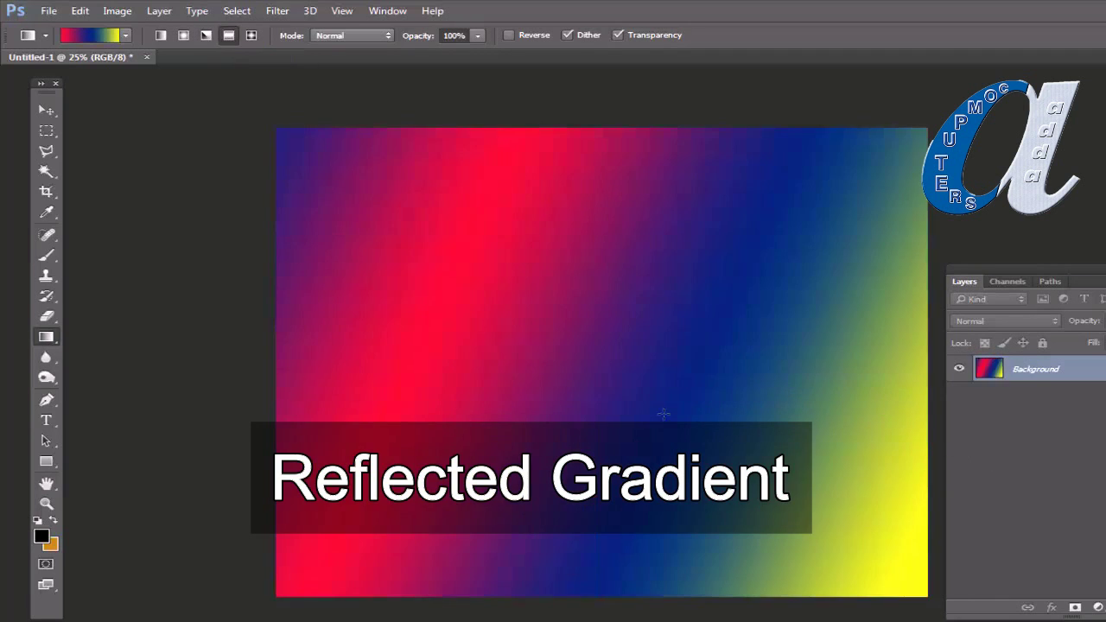
drag(540, 228, 764, 411)
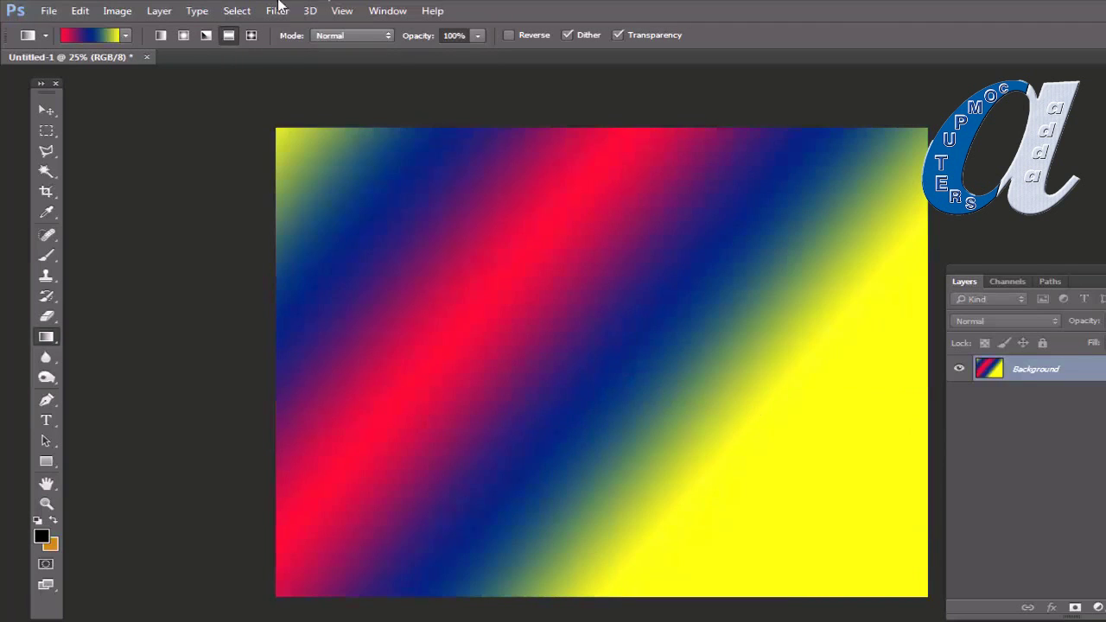
Fill the canvas with diamond gradients of varying centre, size and rotation, ending with a large one centred in its left part
click(250, 36)
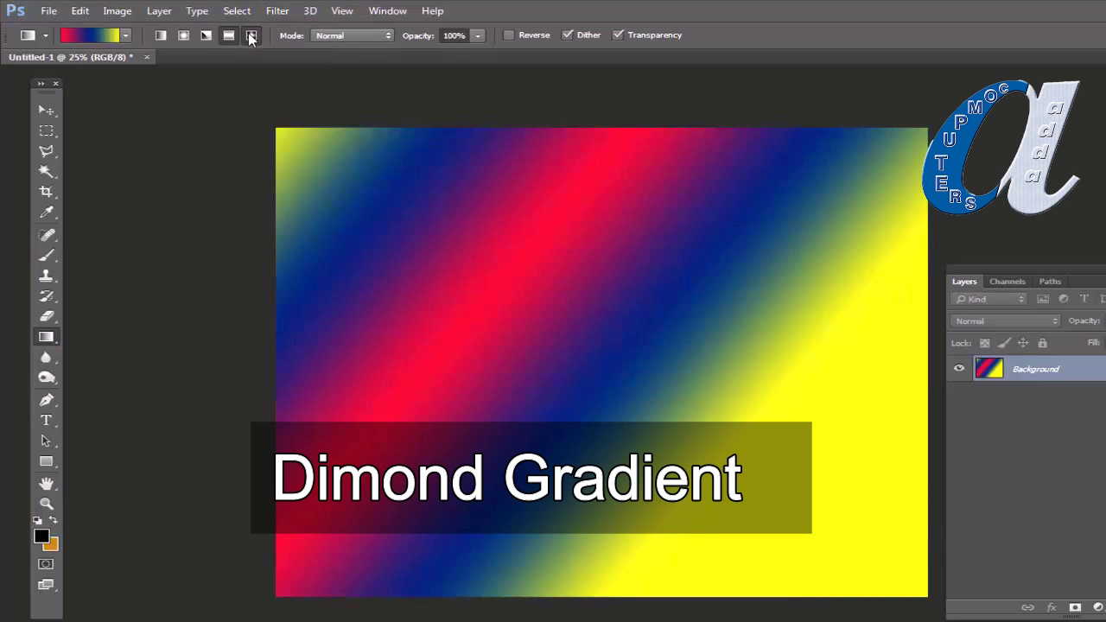
drag(420, 432, 781, 278)
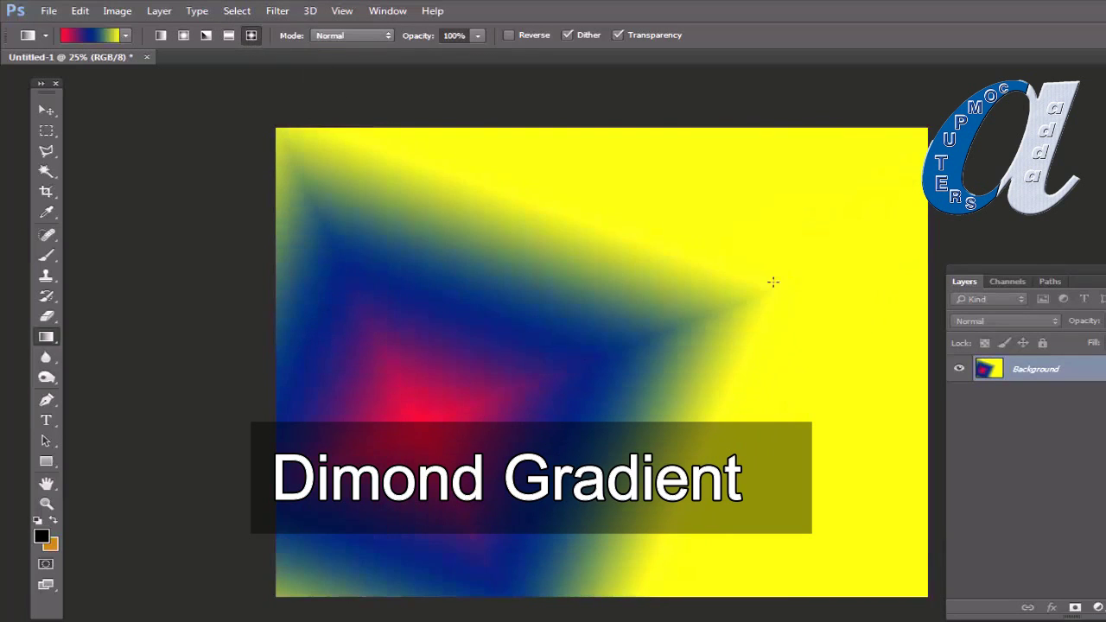
drag(662, 212, 476, 317)
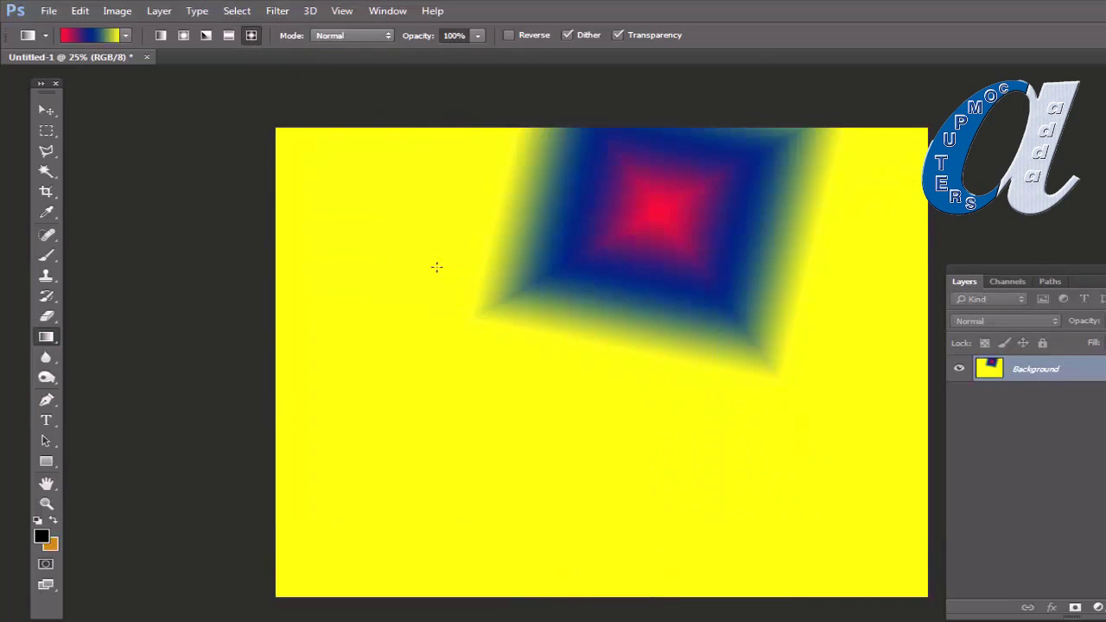
drag(413, 285, 777, 421)
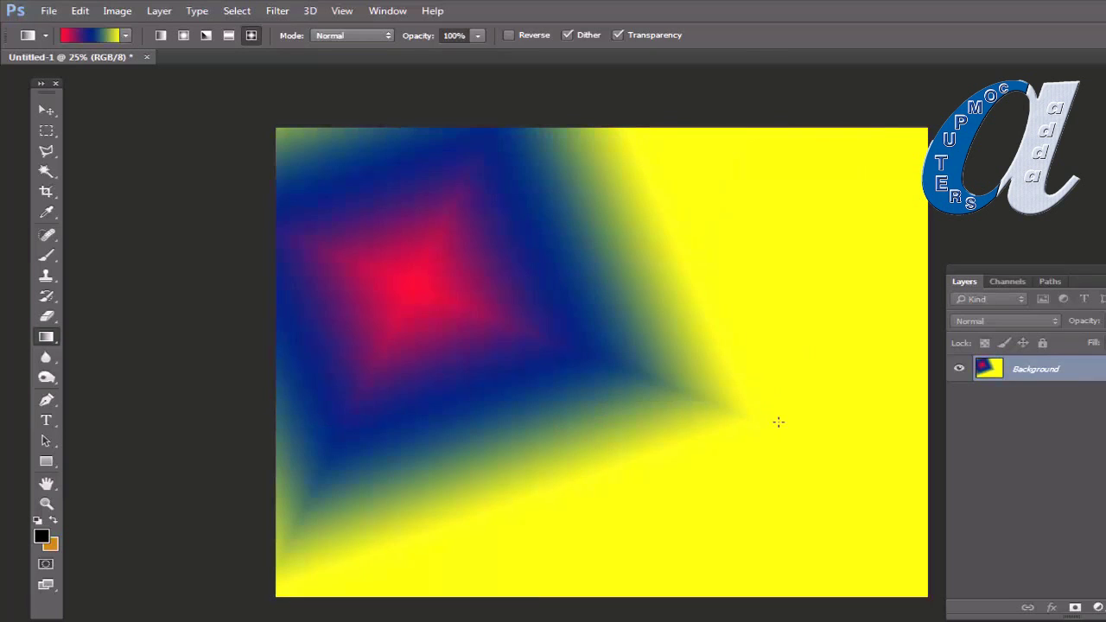
drag(810, 263, 626, 352)
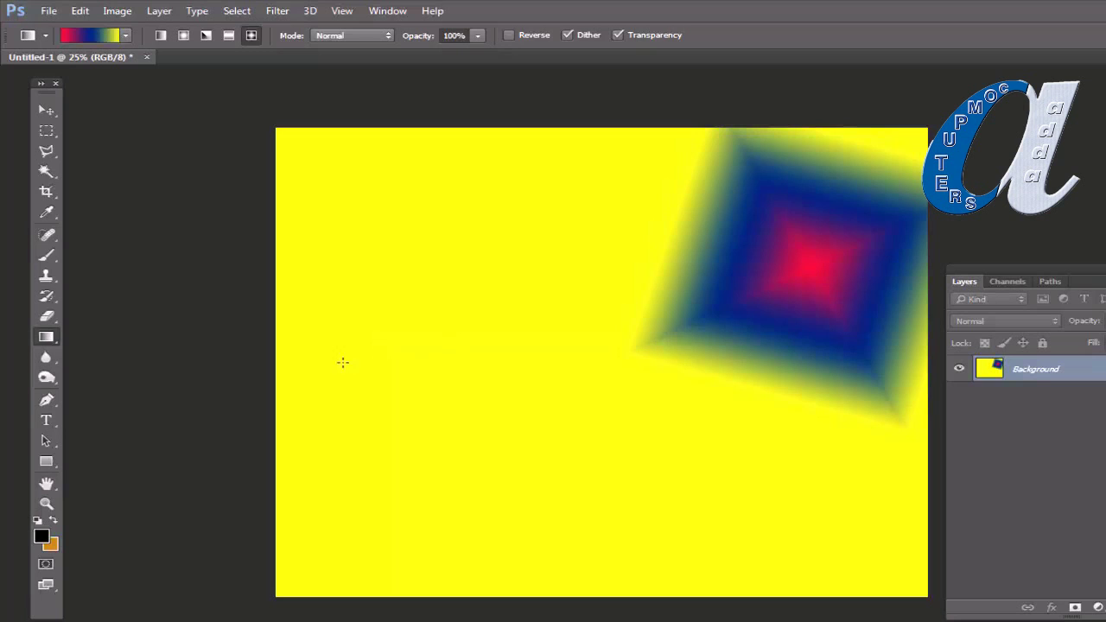
drag(414, 373, 738, 394)
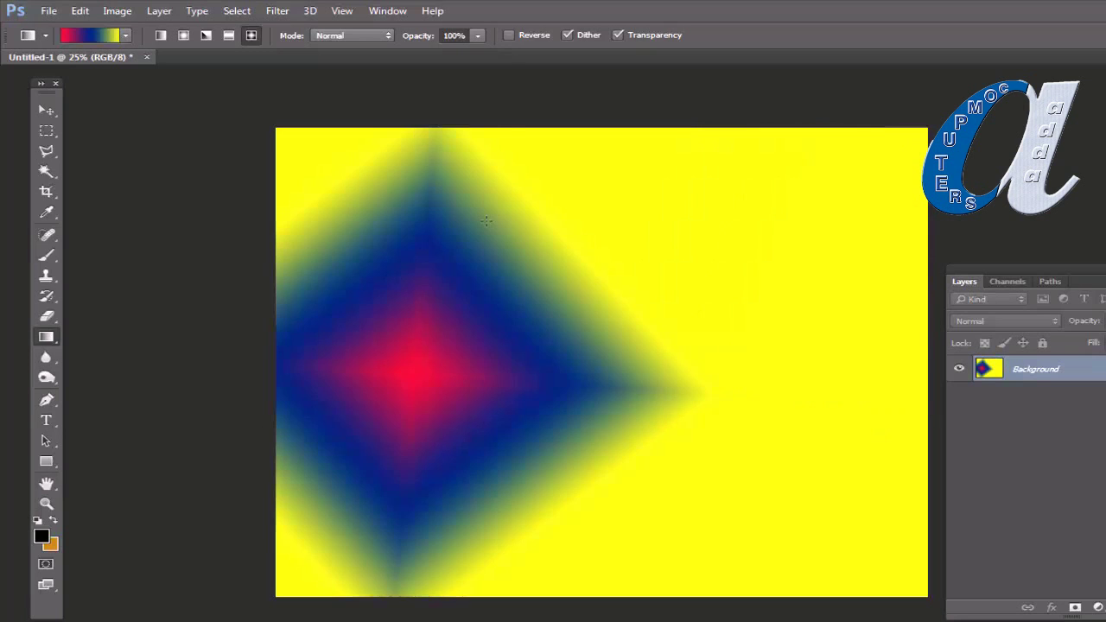
Fill the canvas with the Yellow-Green, Red, Orange, Blue preset as a large diamond gradient, and redraw it as a diagonal reflected gradient
click(126, 36)
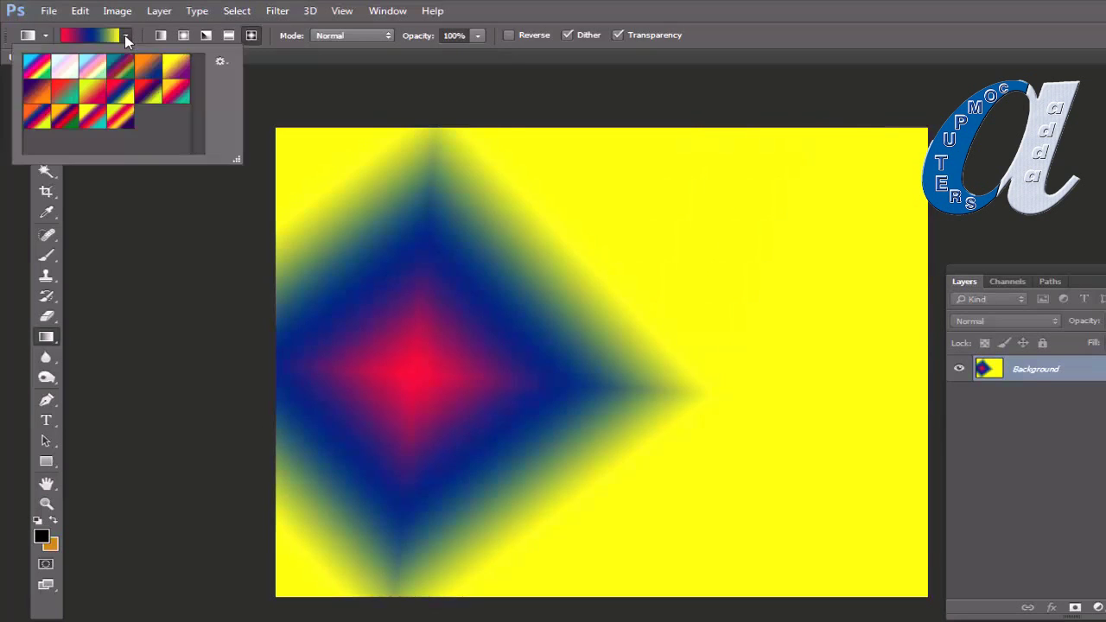
click(114, 115)
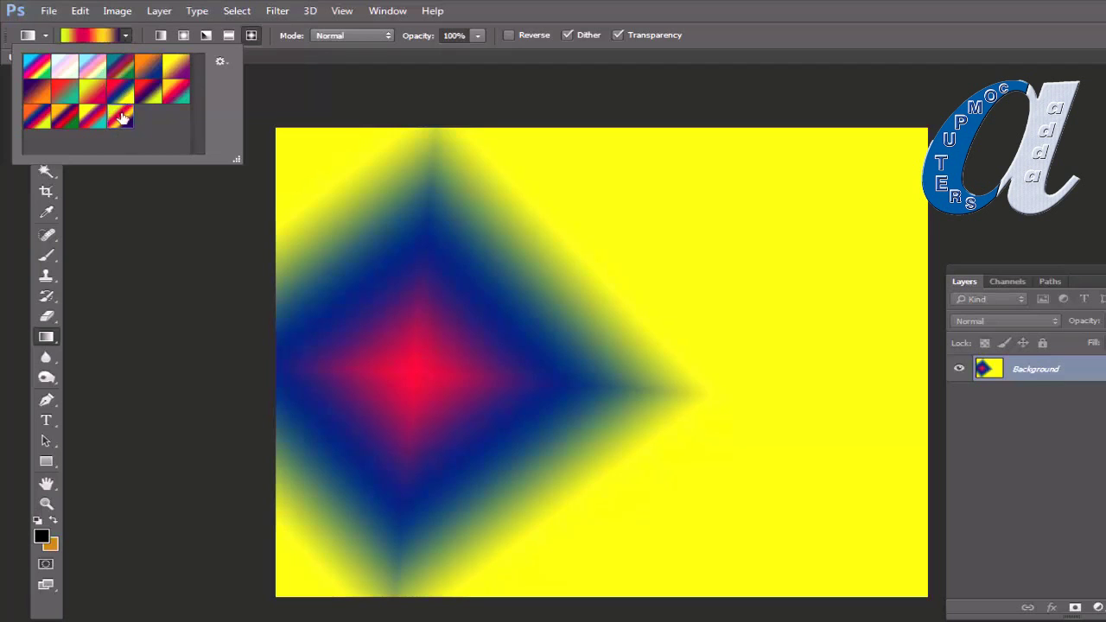
drag(432, 387, 958, 231)
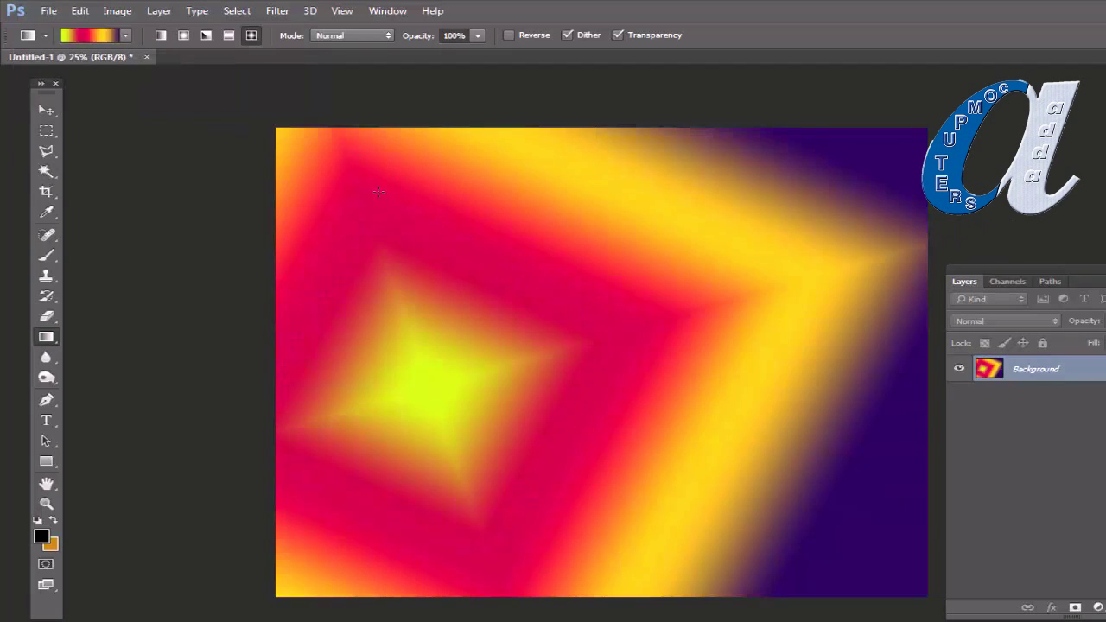
drag(534, 252, 807, 432)
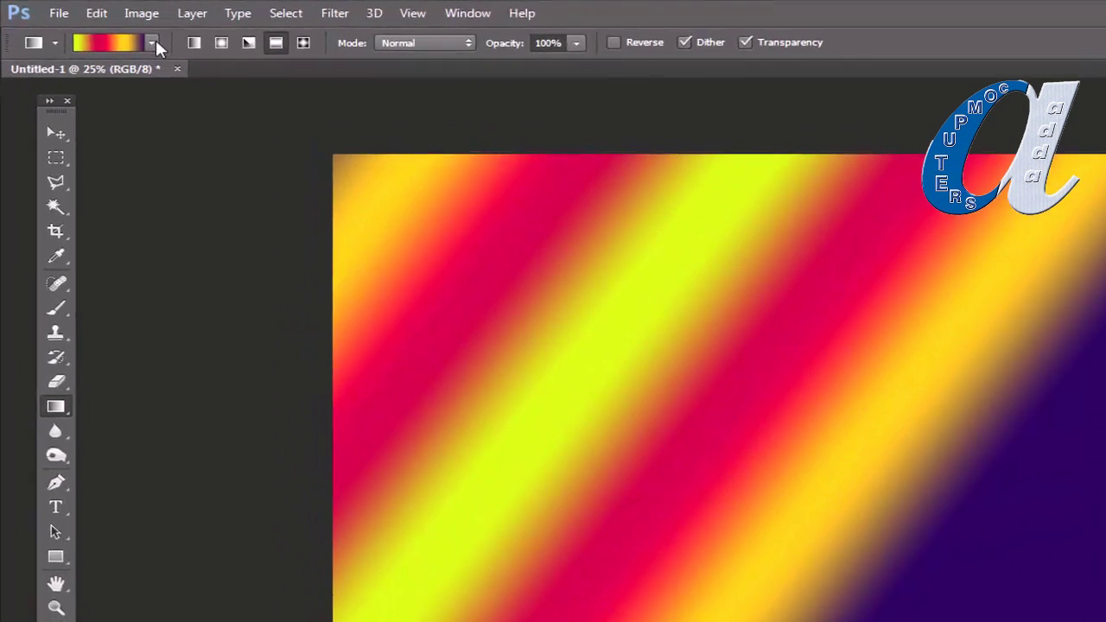
Replace the current gradient presets with the Simple gradient set
click(125, 36)
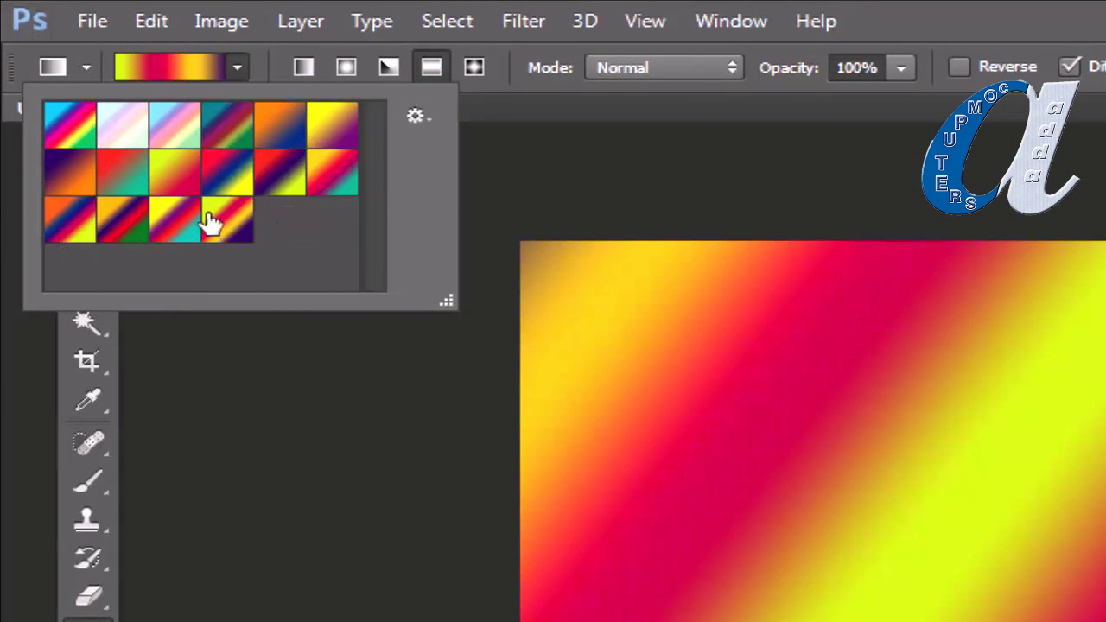
click(419, 116)
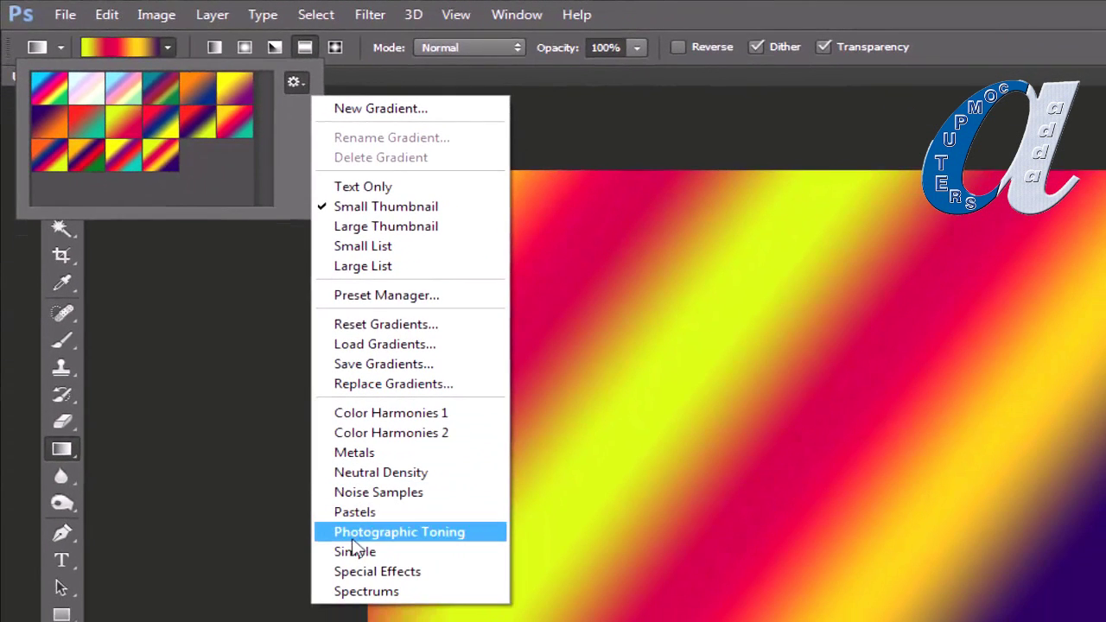
click(358, 555)
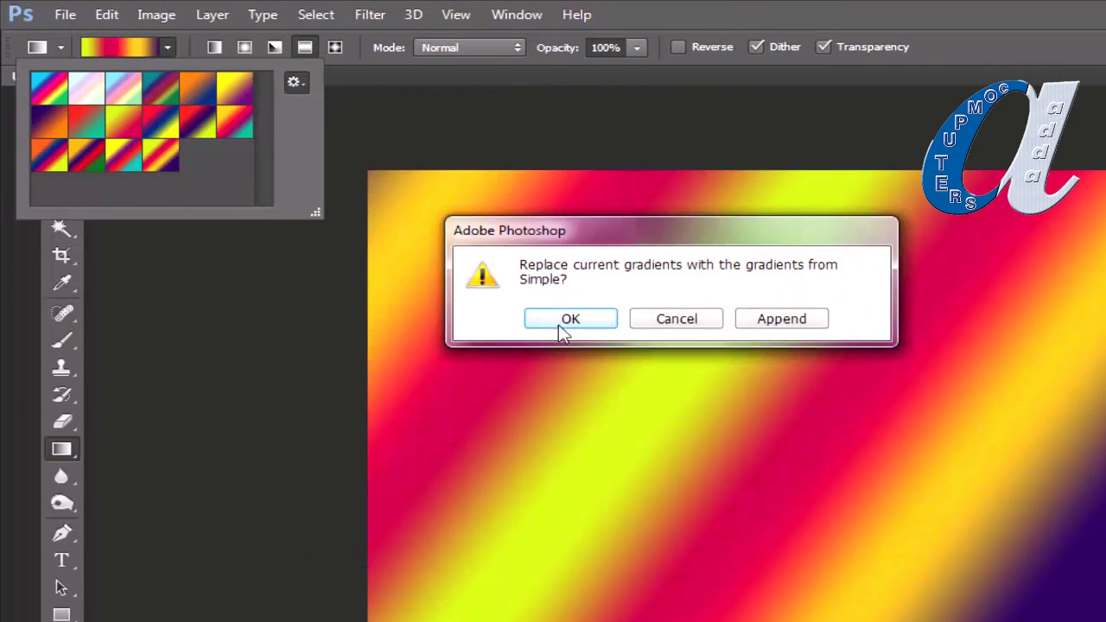
click(563, 319)
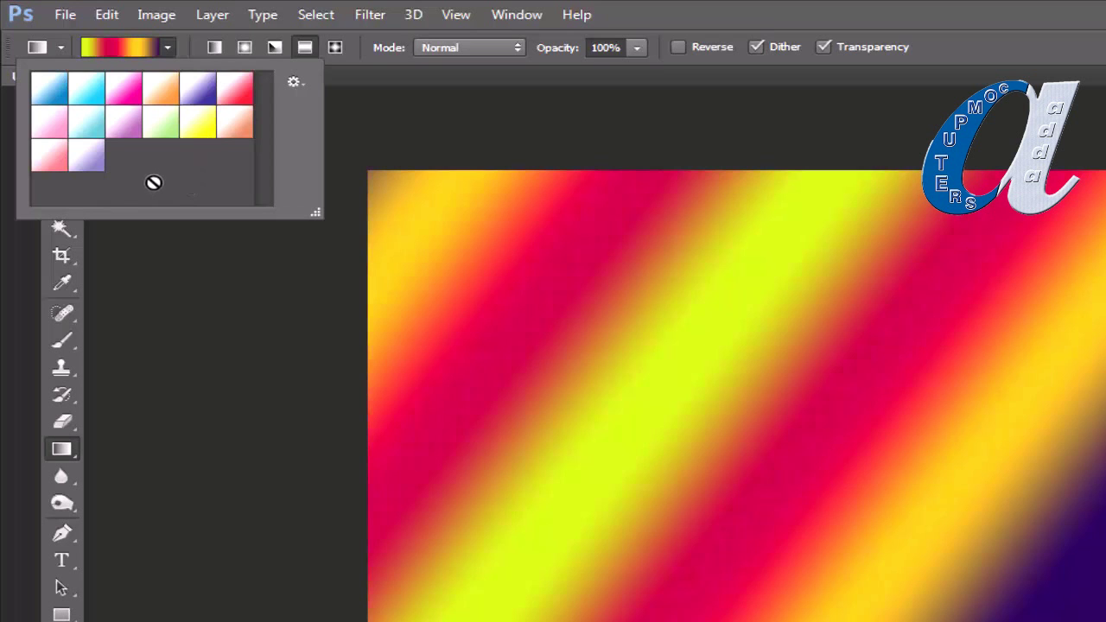
click(389, 78)
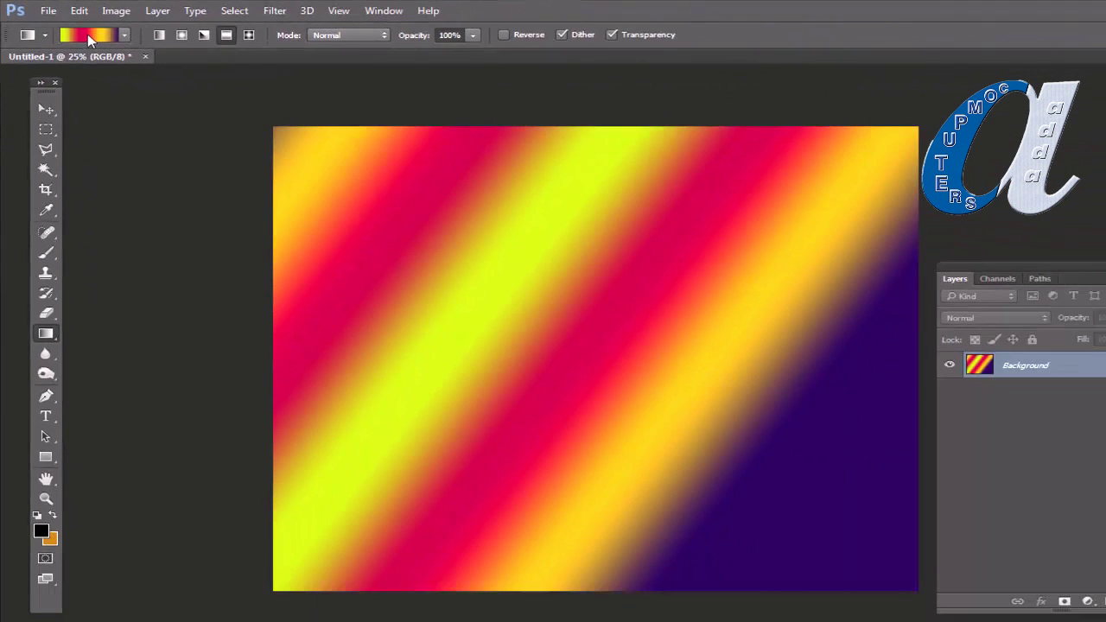
Open the Gradient Editor and replace its presets with the Color Harmonies 1 set
click(254, 99)
drag(582, 110, 529, 140)
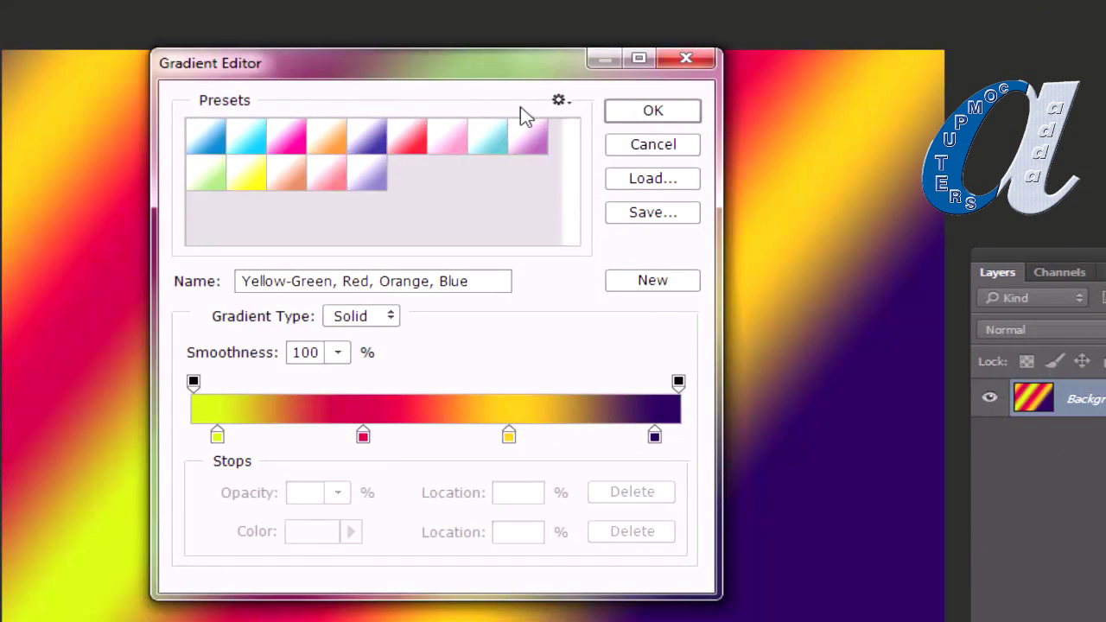
click(559, 102)
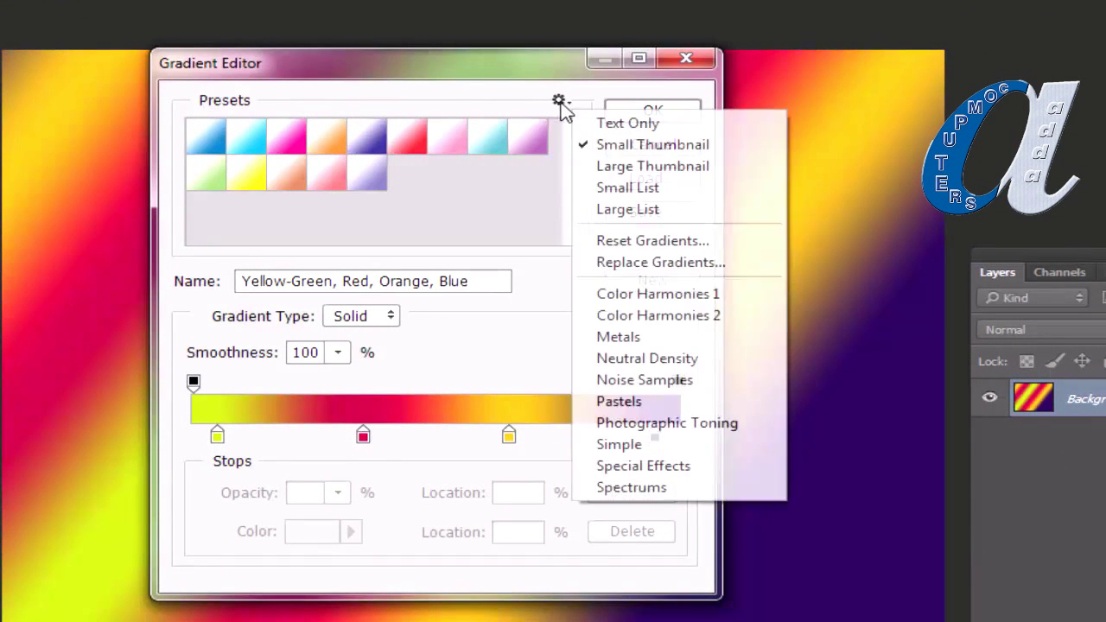
click(635, 295)
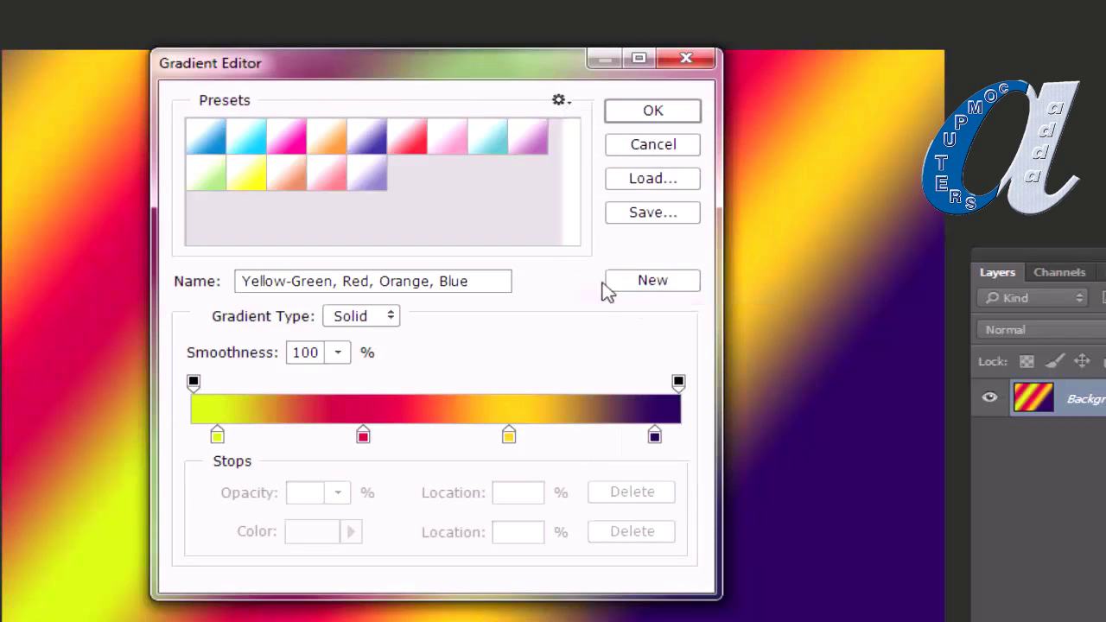
click(234, 212)
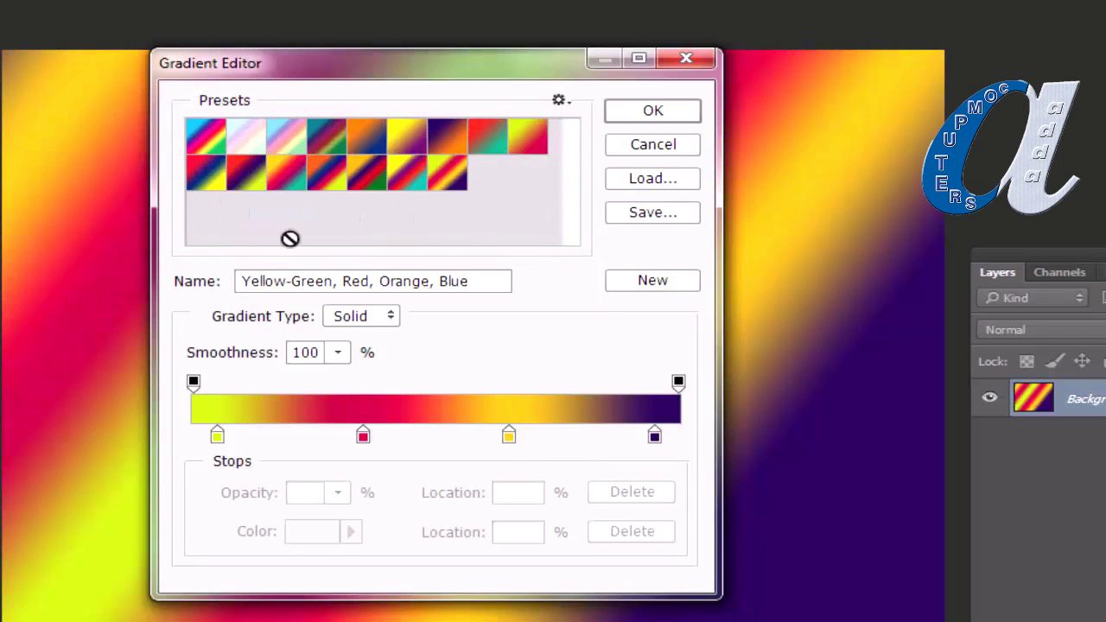
Preview the colour stops of several Color Harmonies presets, including Yellow, Blue, Red, Green; Yellow, Magenta, Teal; and Yellow, Violet
click(368, 178)
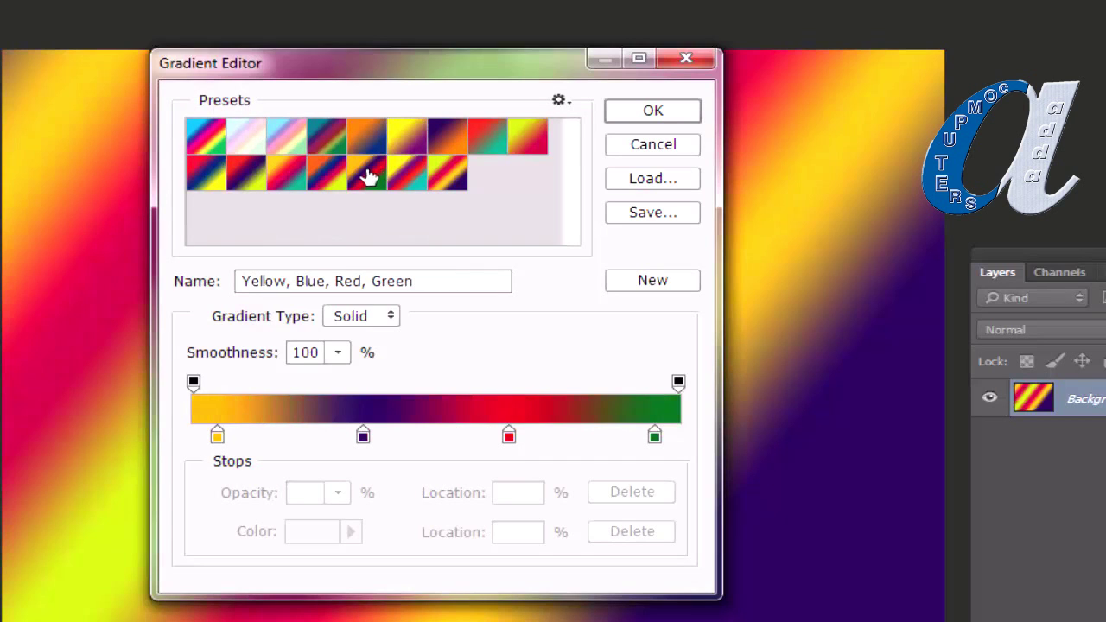
click(420, 139)
click(446, 140)
click(446, 141)
click(493, 141)
click(524, 144)
click(205, 147)
click(206, 180)
click(288, 178)
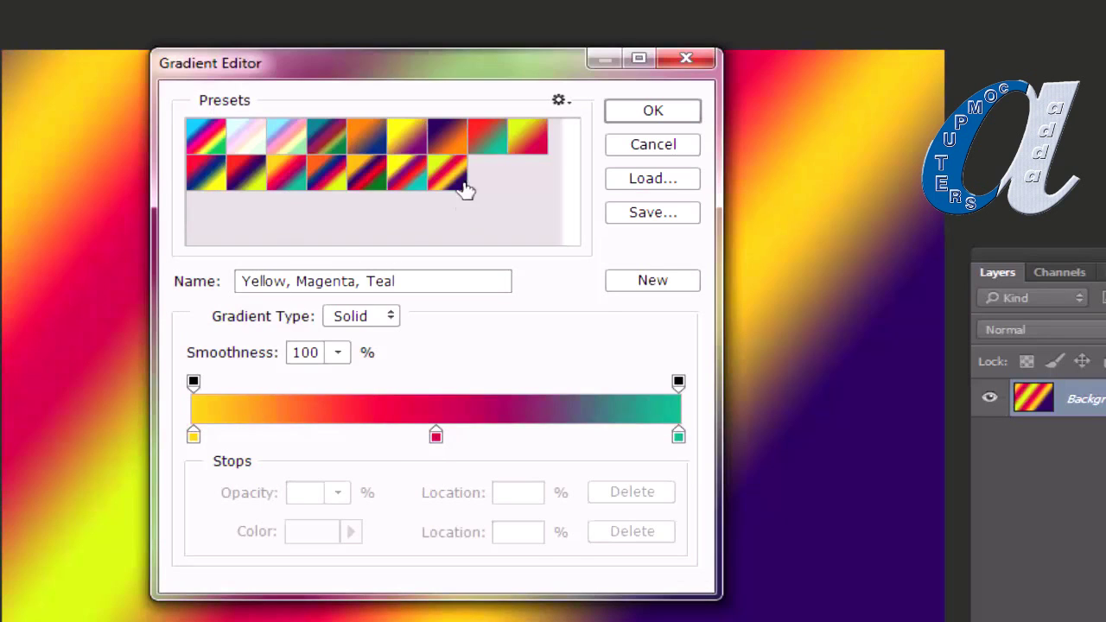
click(406, 139)
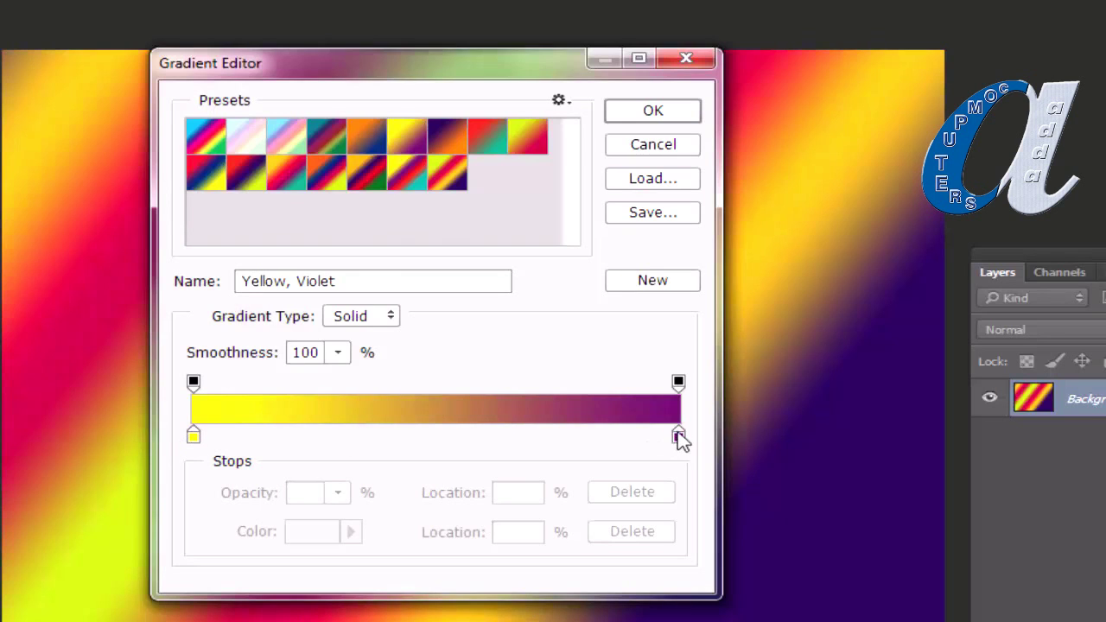
click(448, 177)
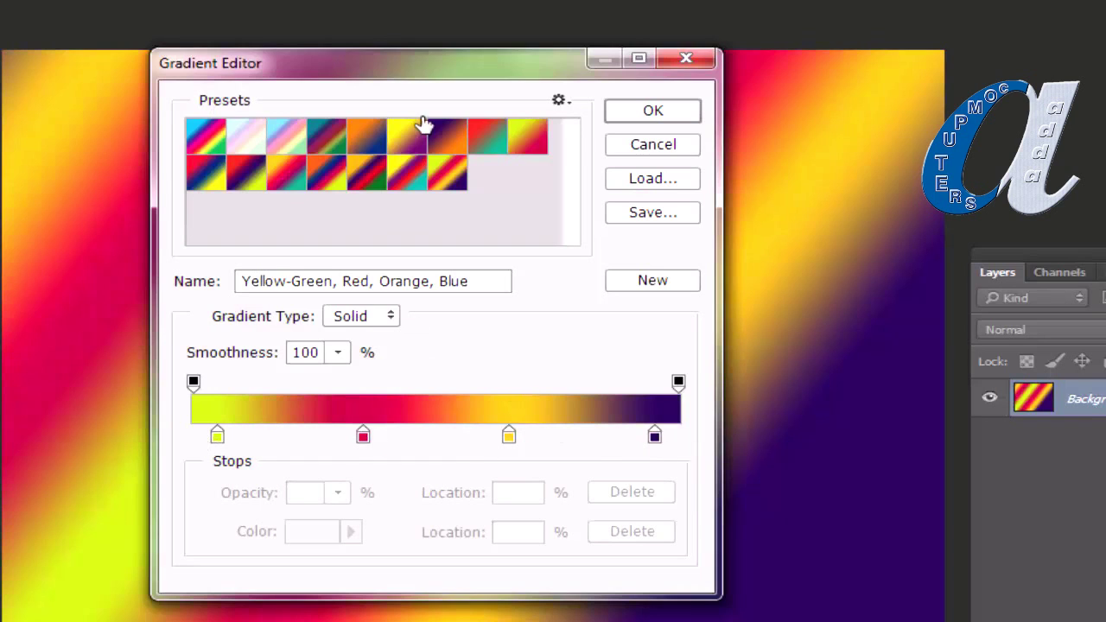
Load the Yellow-Green, Red-Violet preset and add black colour stops to it at 50%, 24% and 76%
click(526, 136)
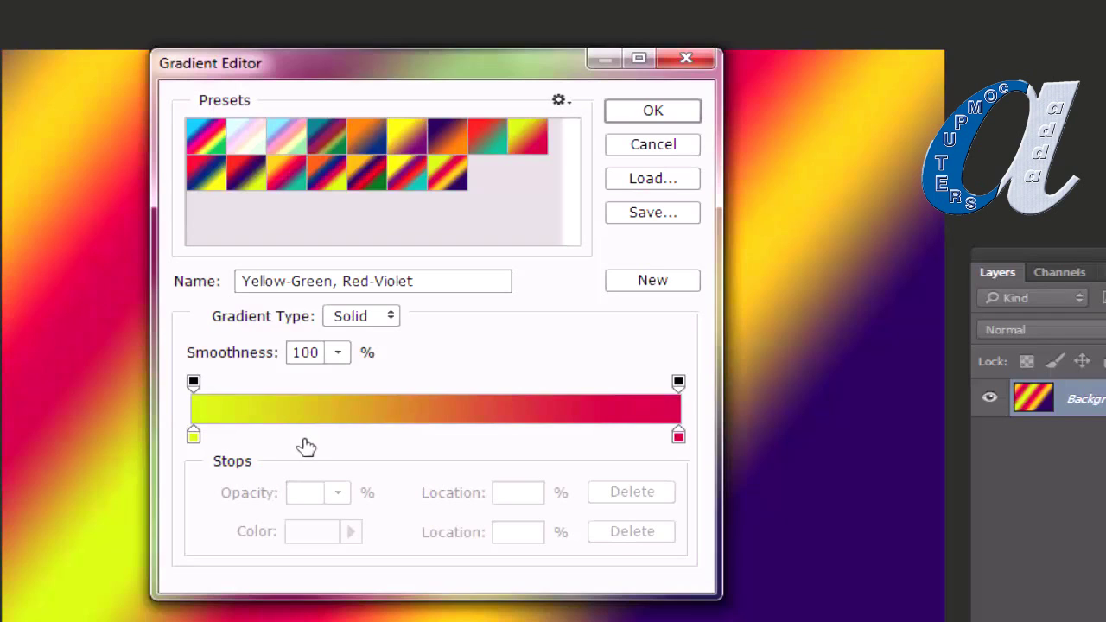
click(437, 436)
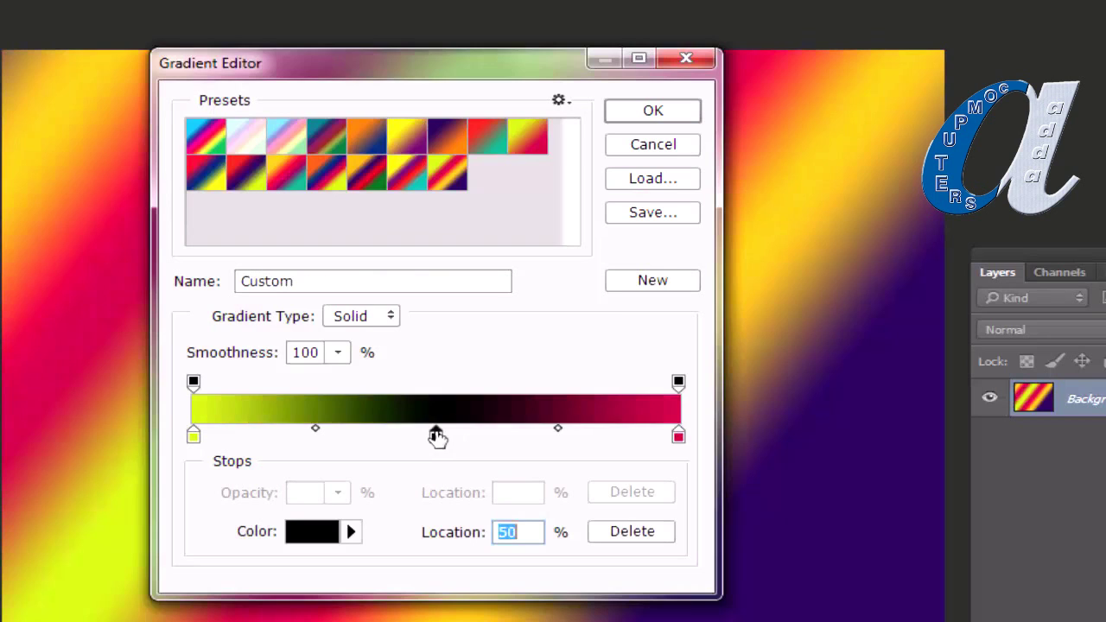
click(310, 436)
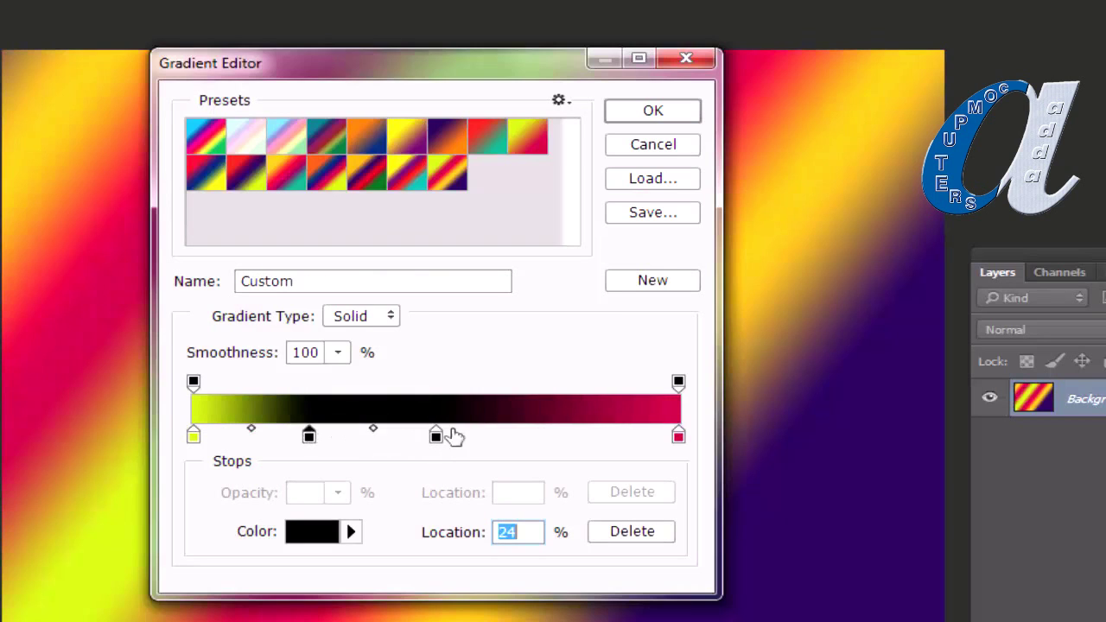
click(563, 436)
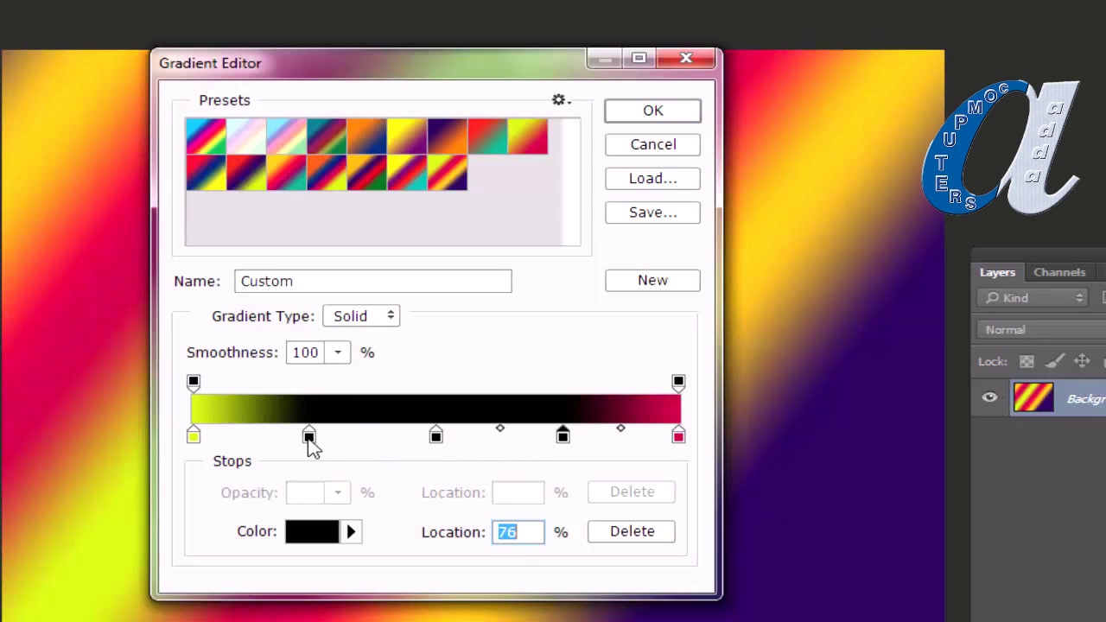
Remove the black colour stops at 24% and 76% from the gradient
drag(310, 438, 317, 475)
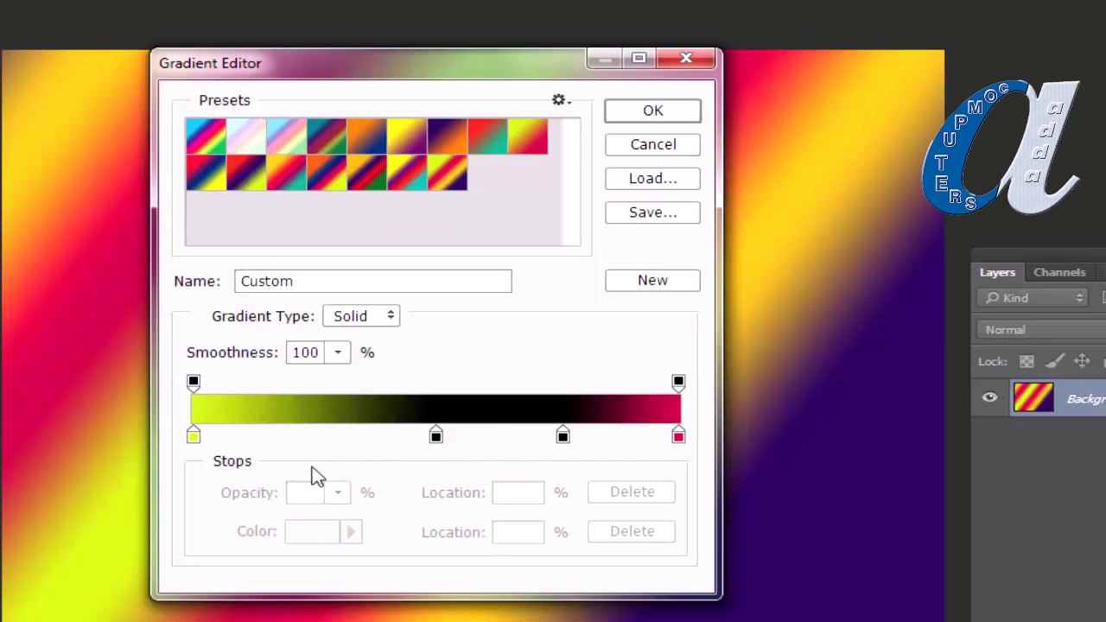
drag(563, 437, 567, 474)
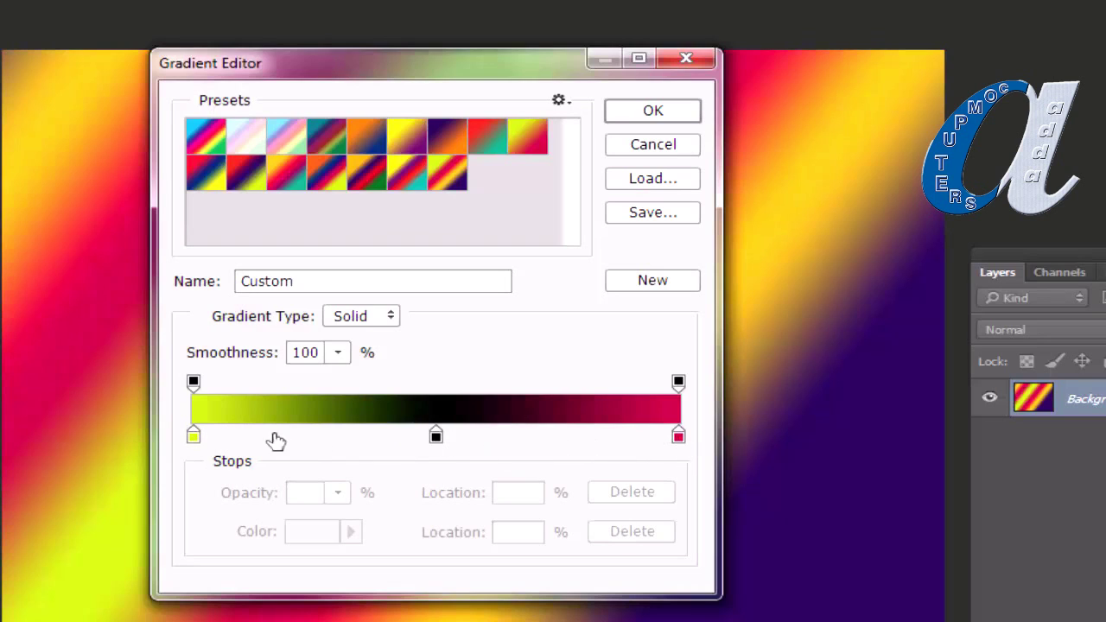
Recolour the gradient's start stop blue and its 50% stop white
click(193, 437)
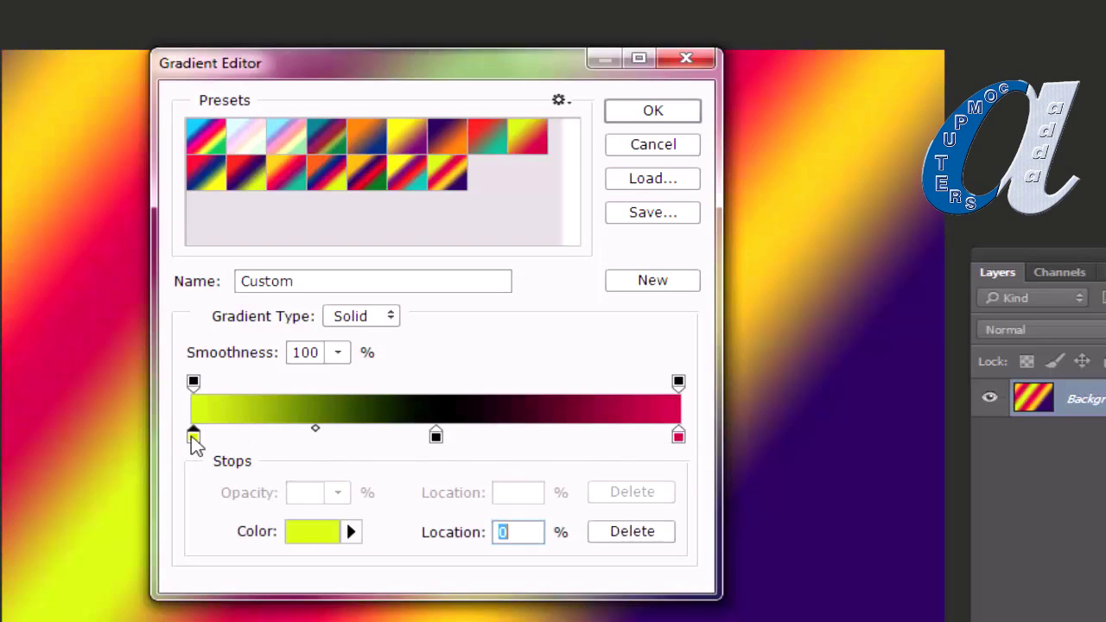
double_click(192, 438)
drag(963, 297, 868, 212)
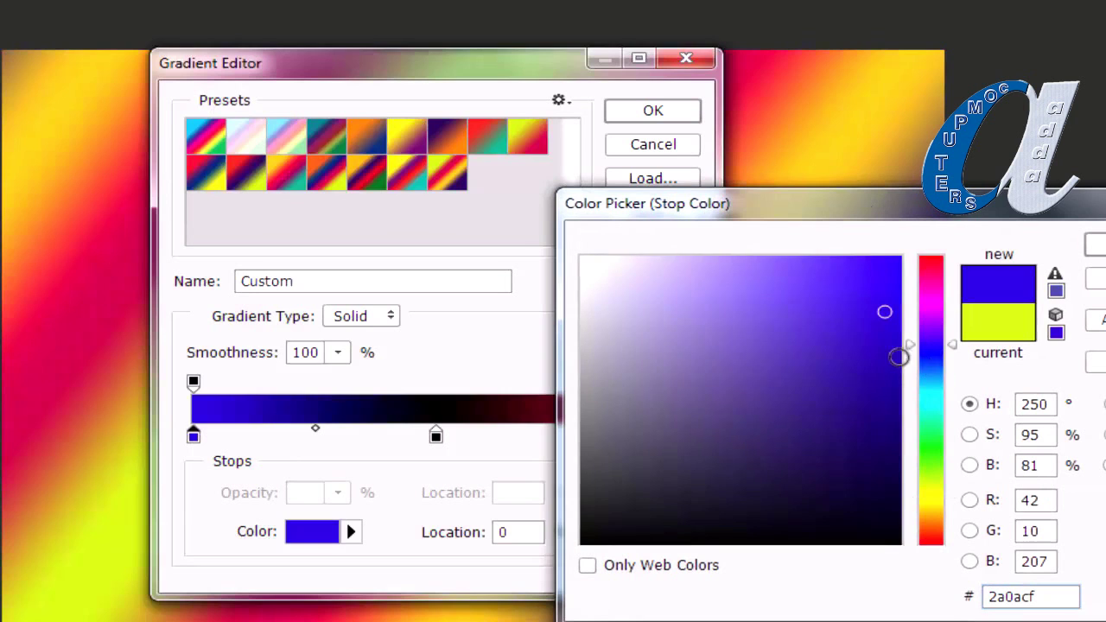
key(Return)
click(436, 438)
double_click(435, 437)
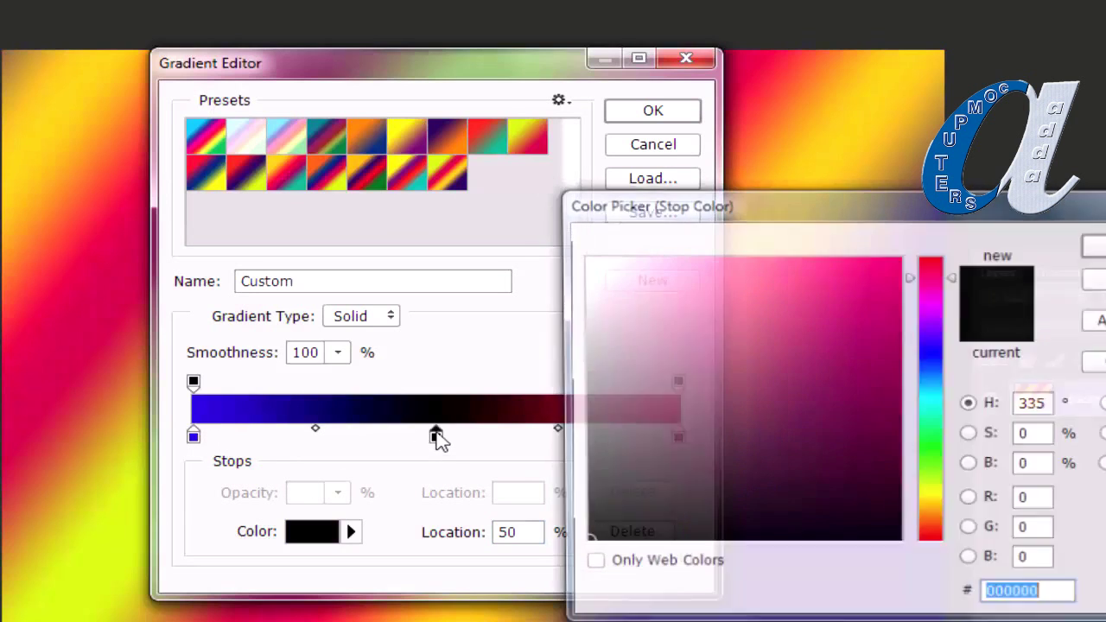
drag(652, 343, 513, 245)
click(1095, 244)
Recolour the gradient's 100% end stop bright green
click(679, 438)
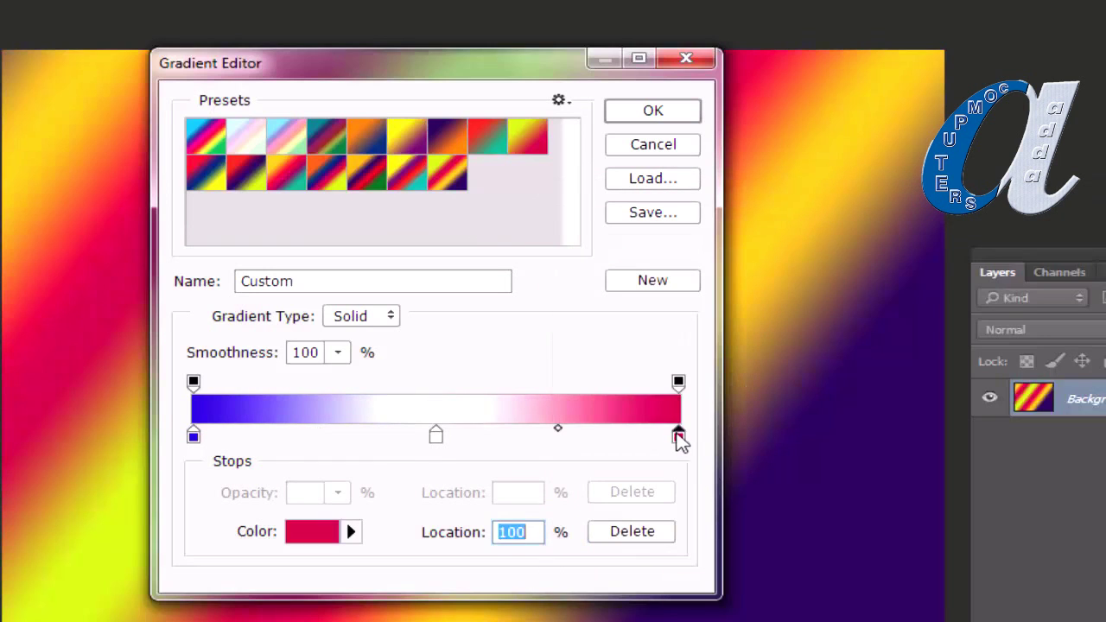
double_click(679, 439)
click(931, 458)
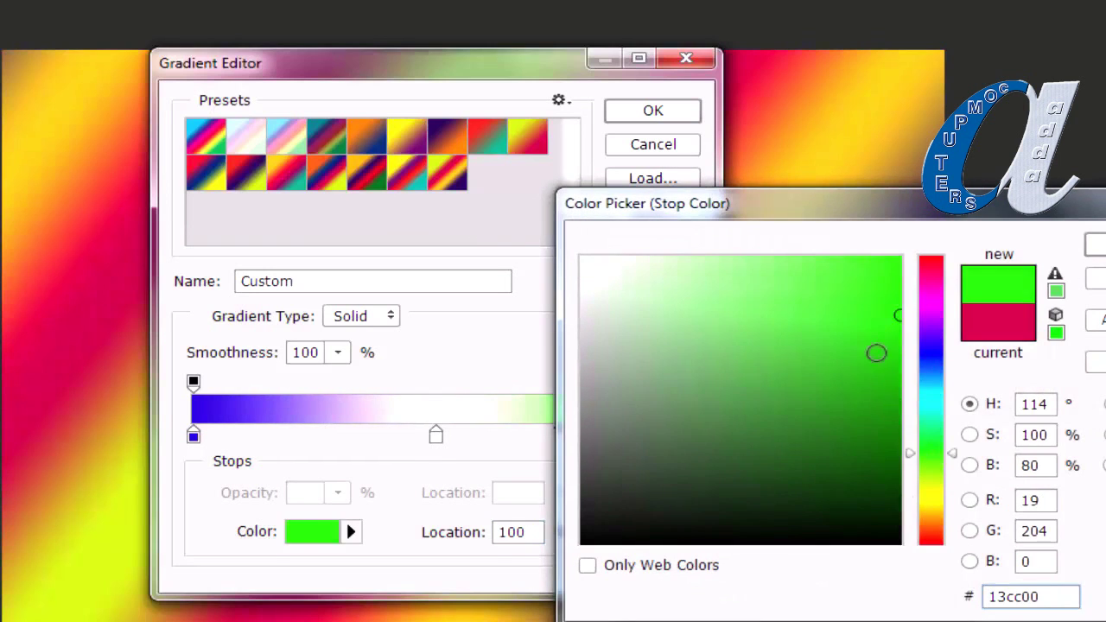
click(1095, 244)
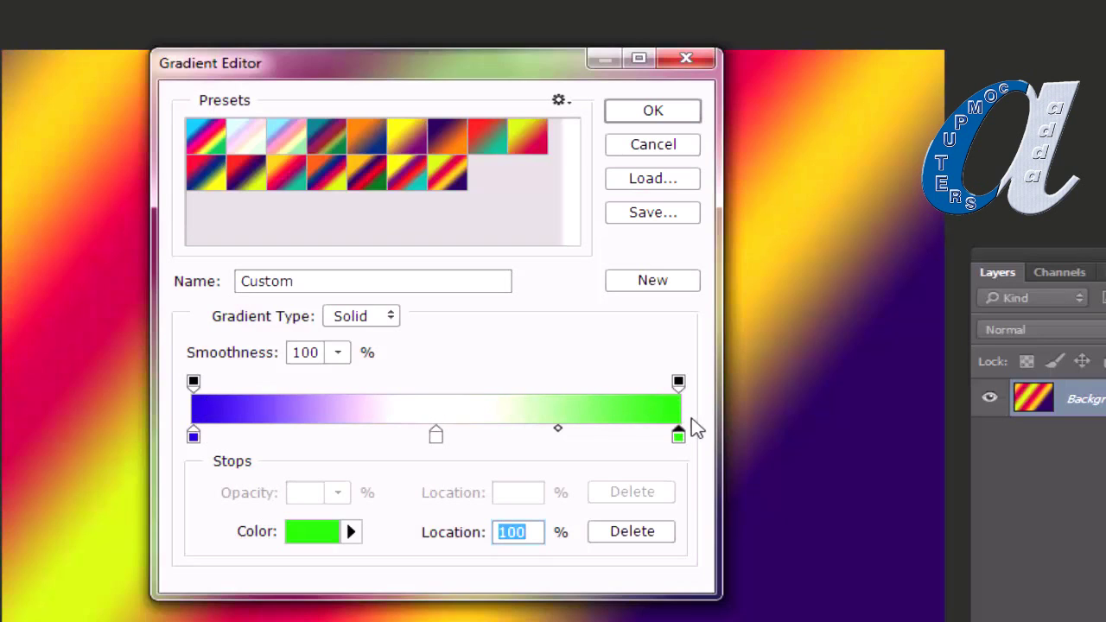
Shift the white stop to 51% and the white-to-green midpoint to 60%, then accept the custom gradient
mouse_move(436, 440)
mouse_down()
mouse_move(272, 452)
mouse_move(499, 455)
mouse_move(575, 447)
mouse_move(320, 442)
mouse_move(605, 435)
mouse_move(373, 441)
mouse_move(462, 445)
mouse_move(410, 445)
mouse_move(443, 441)
mouse_up()
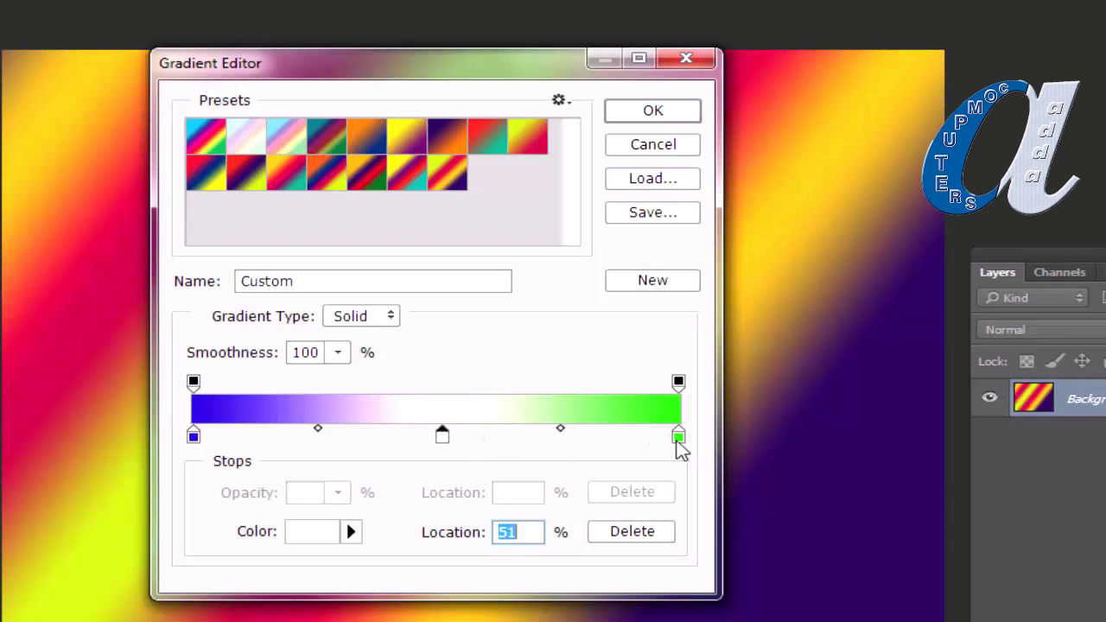
drag(563, 436, 588, 439)
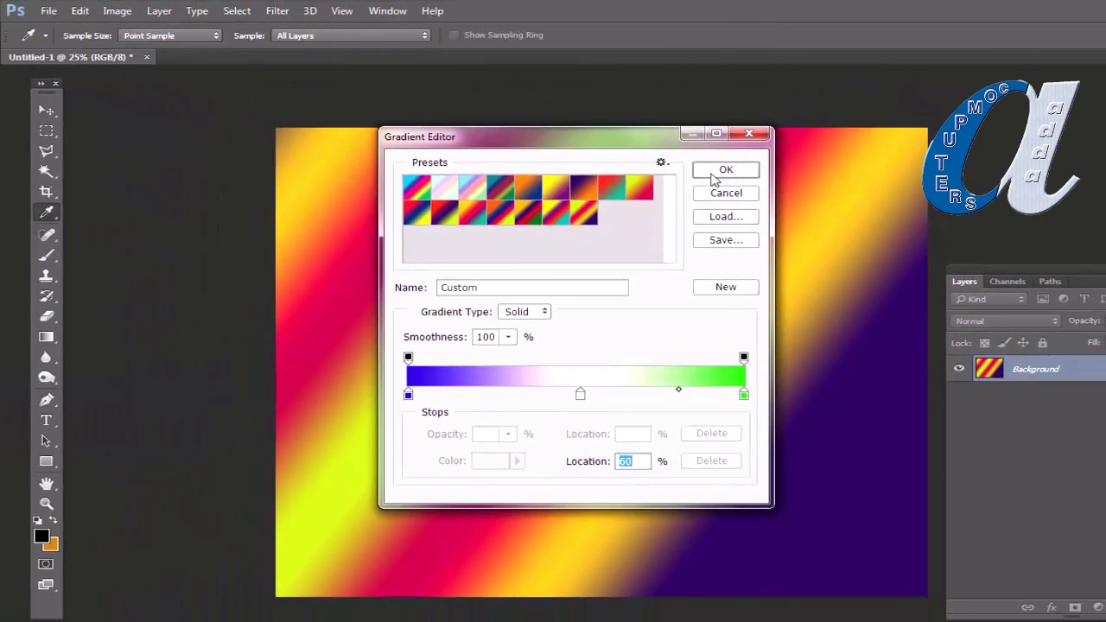
click(716, 166)
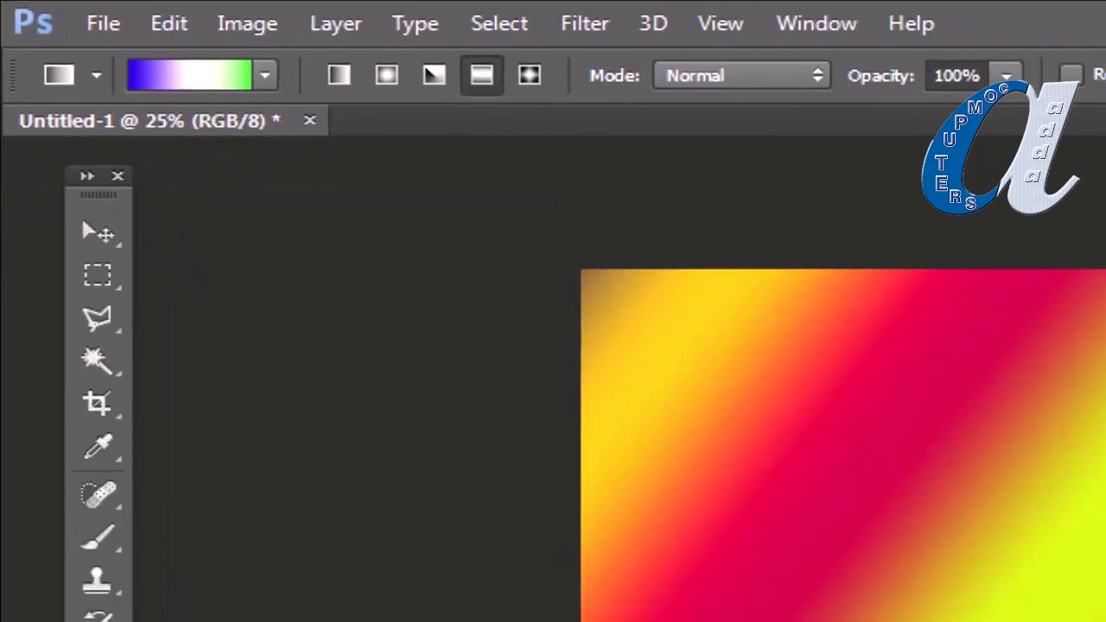
Fill the canvas twice with the reflected custom gradient at different angles, then once with the radial style
drag(481, 484, 840, 222)
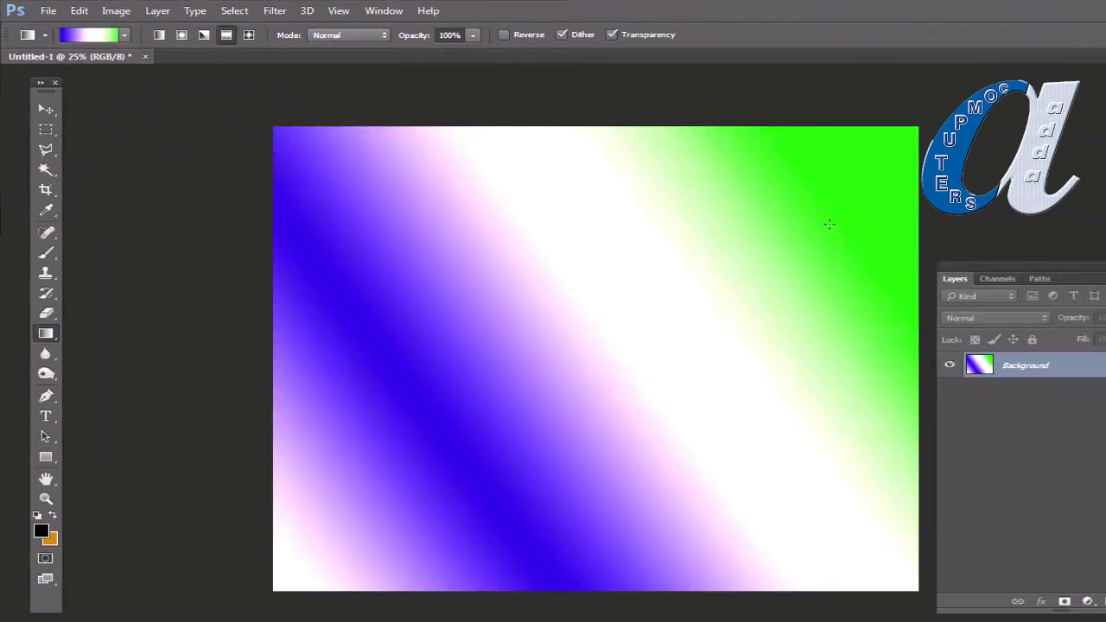
drag(581, 272, 858, 322)
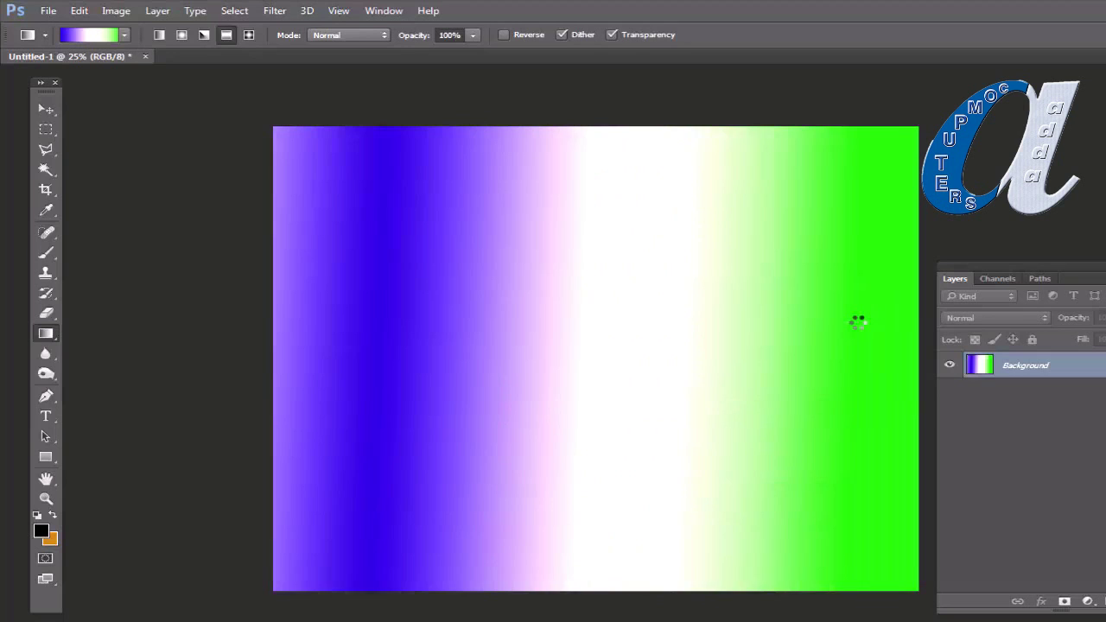
click(181, 35)
drag(447, 419, 710, 251)
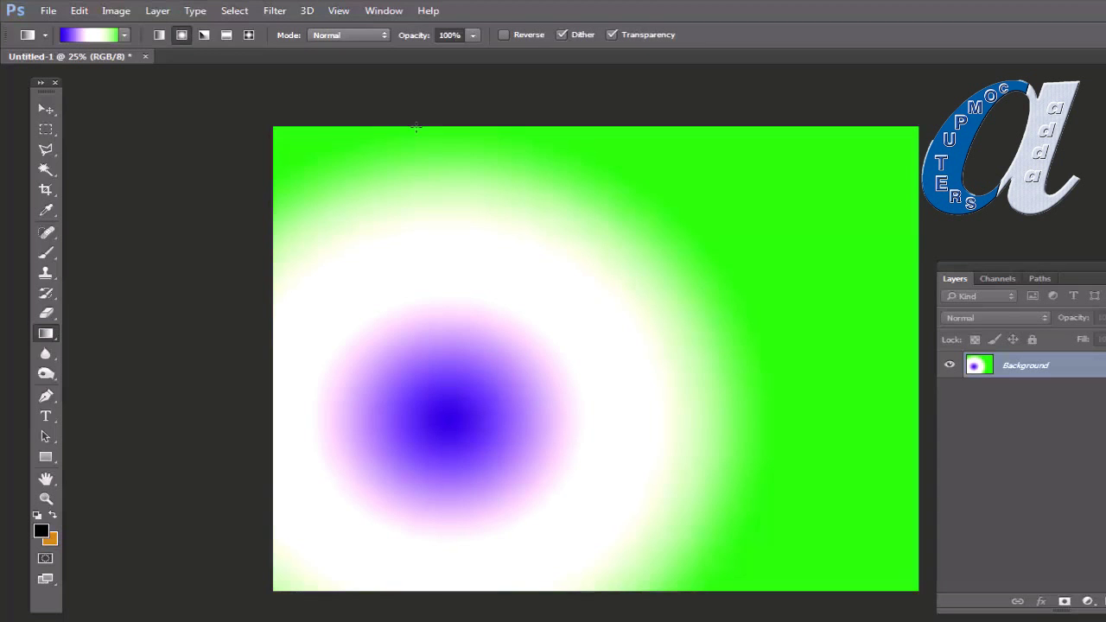
Save the blue-white-green gradient as a new preset and add a black colour stop on each side of its white stop
click(102, 35)
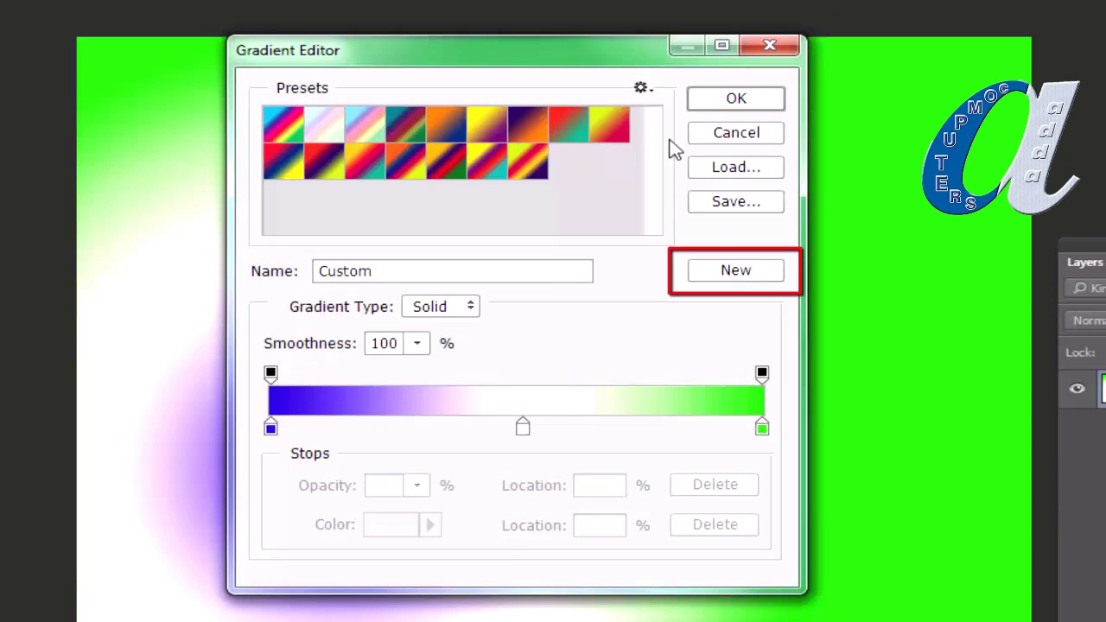
click(722, 273)
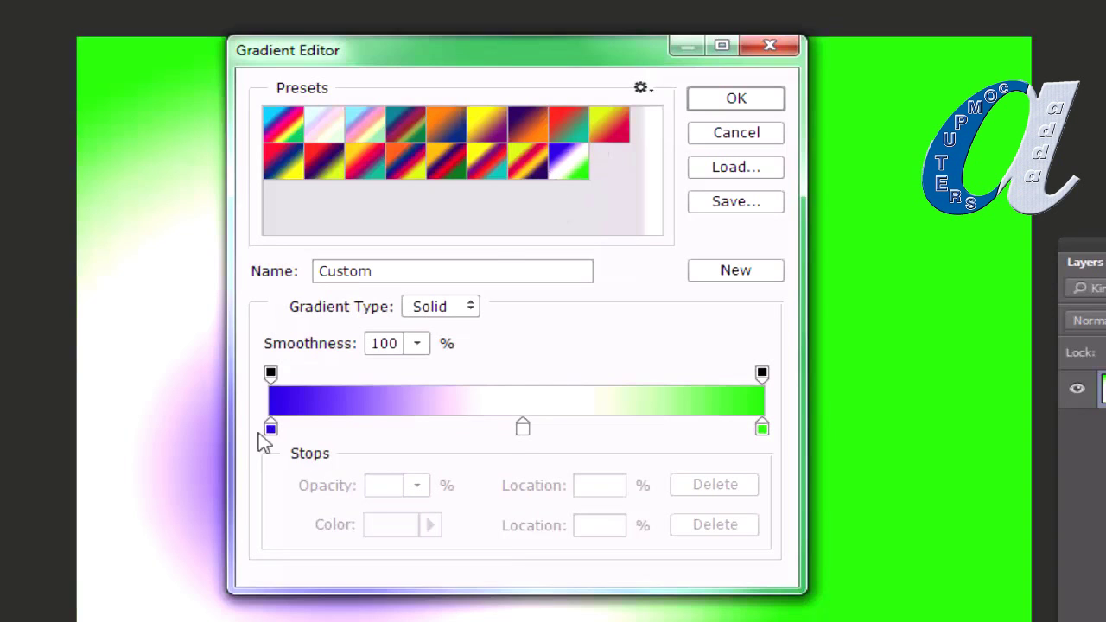
click(390, 427)
click(657, 429)
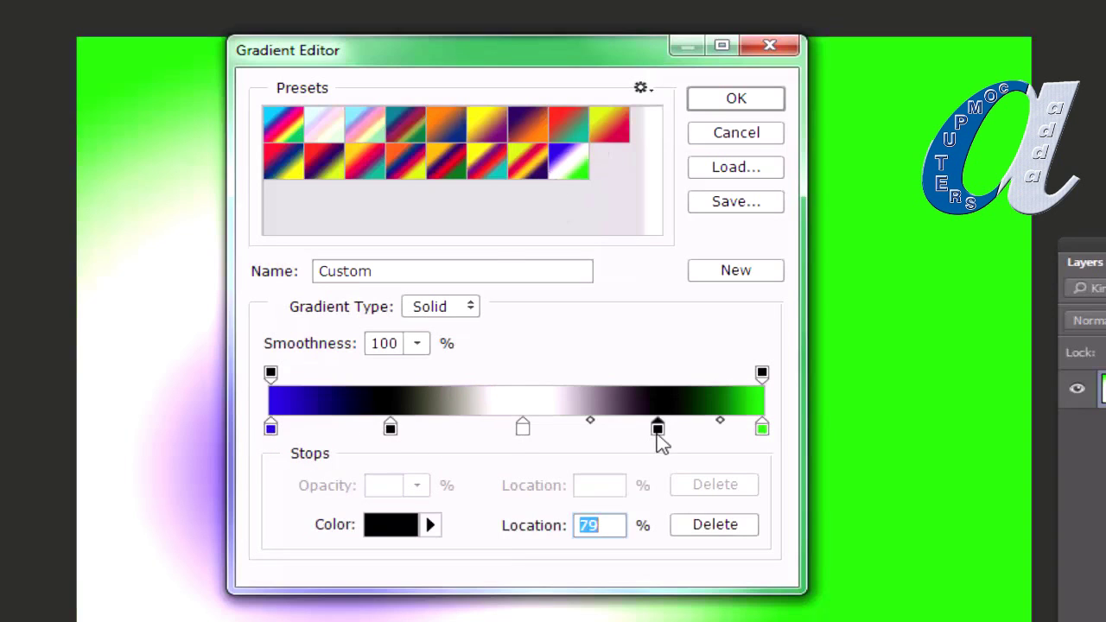
Recolour the black stop between blue and white to pink, and the black stop at 79% to olive
double_click(391, 427)
drag(880, 332, 1054, 232)
key(Return)
double_click(657, 429)
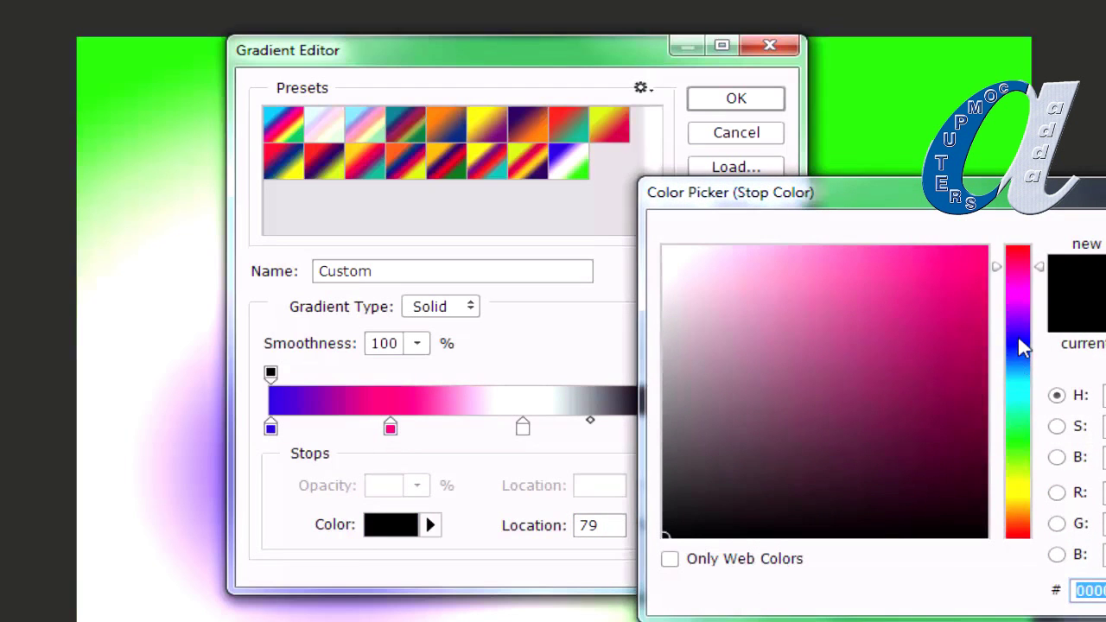
click(1017, 500)
click(953, 386)
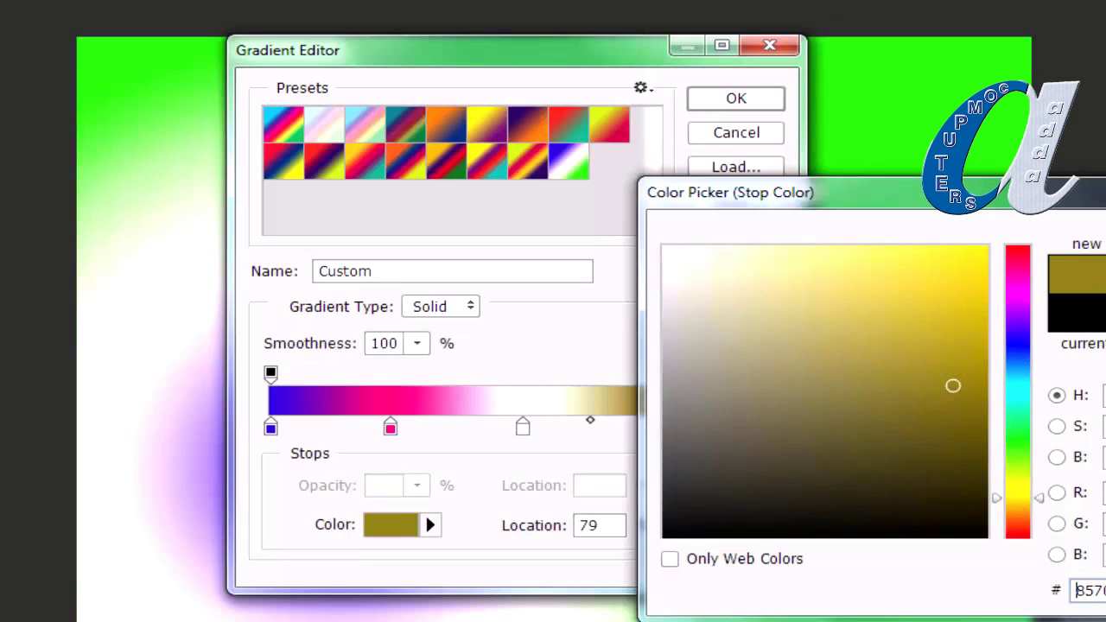
key(Return)
Recolour the white stop at 51% to medium green
click(523, 427)
double_click(523, 427)
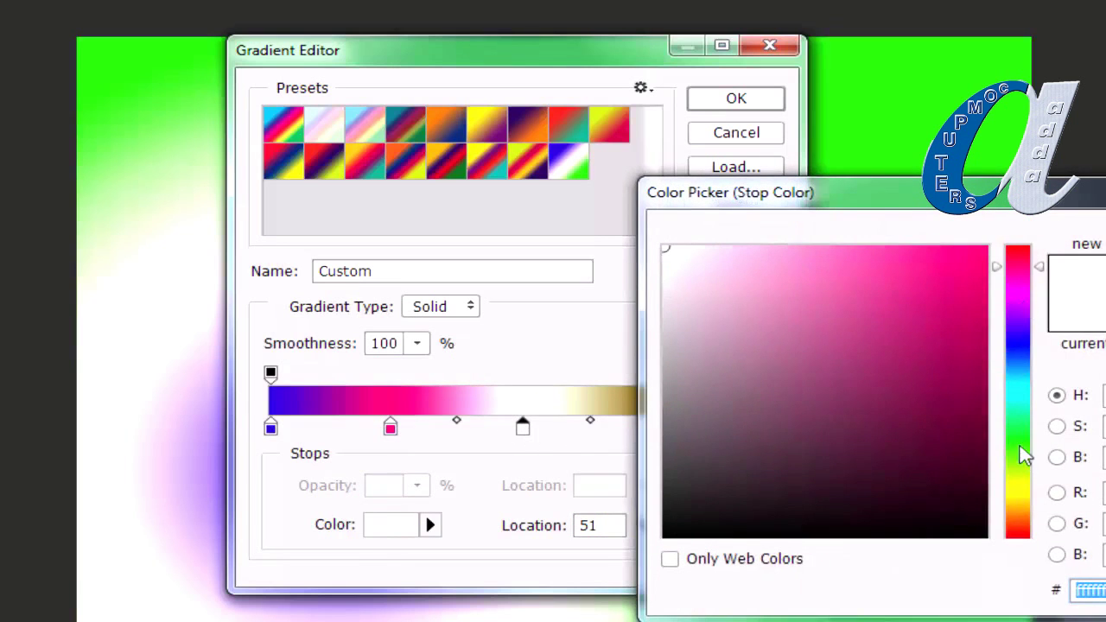
click(1018, 438)
click(940, 345)
drag(910, 212, 1100, 211)
key(Return)
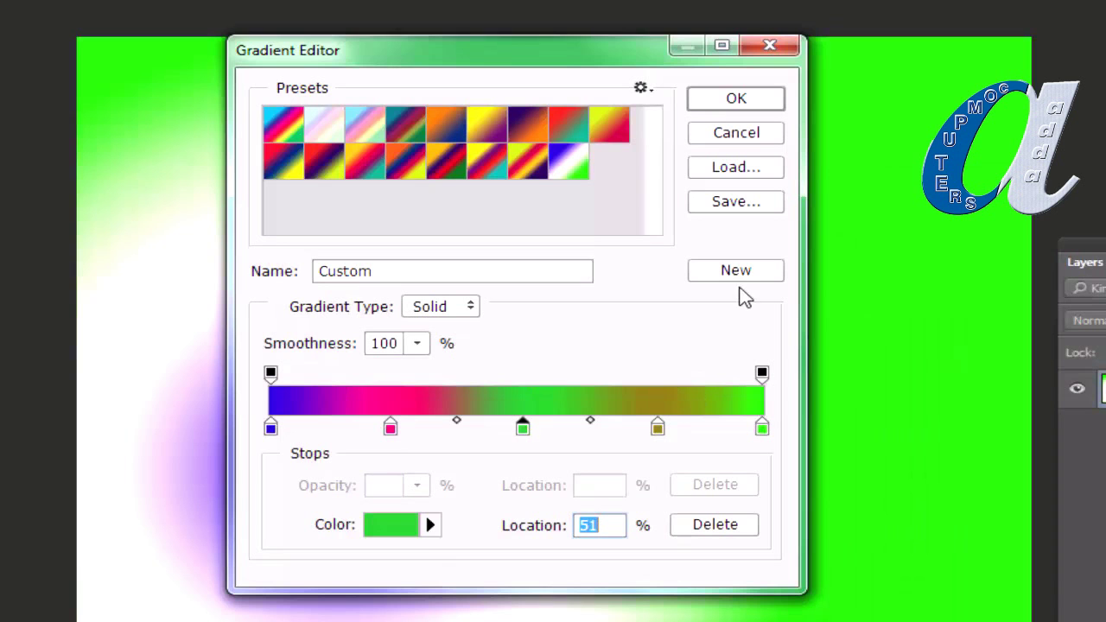
Save the five-colour gradient as a new preset and fill the canvas with it in the Angle style
click(738, 276)
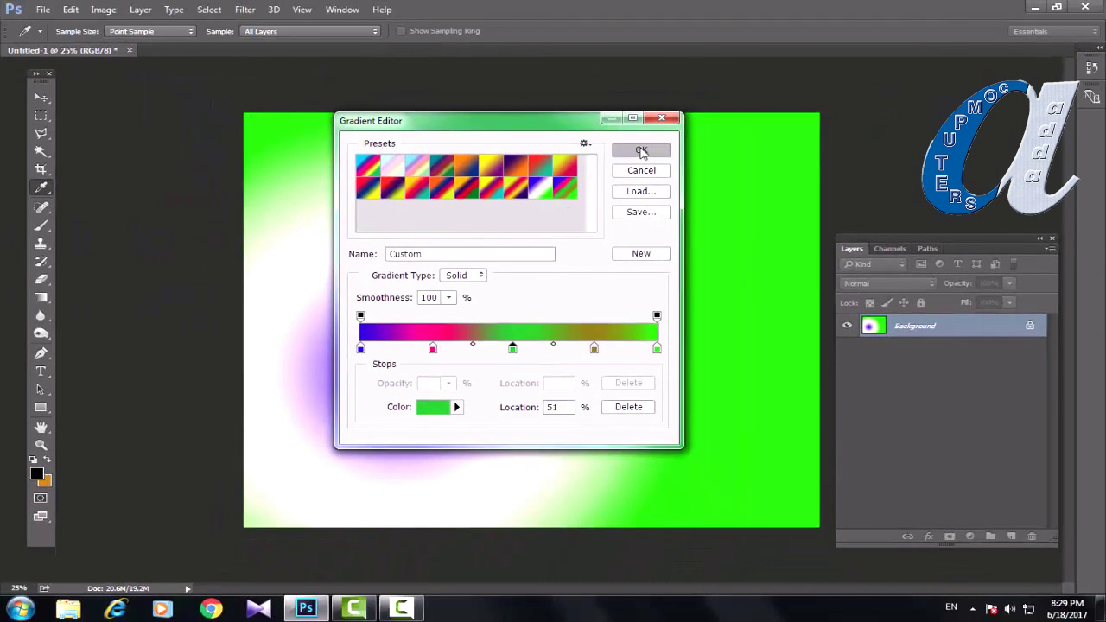
click(641, 151)
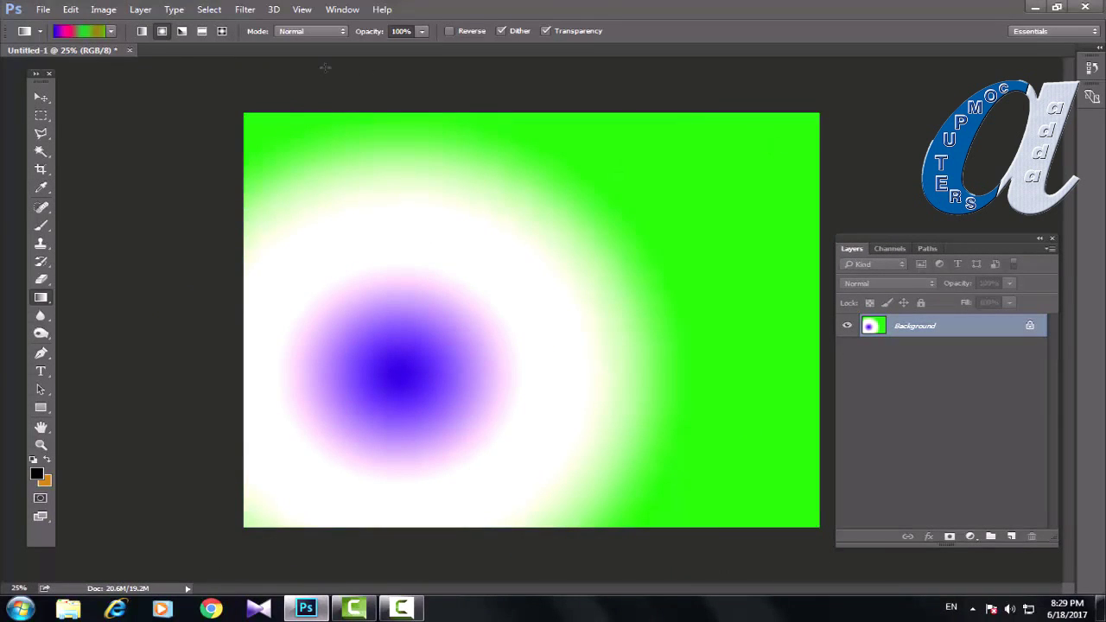
click(183, 32)
drag(501, 317, 735, 192)
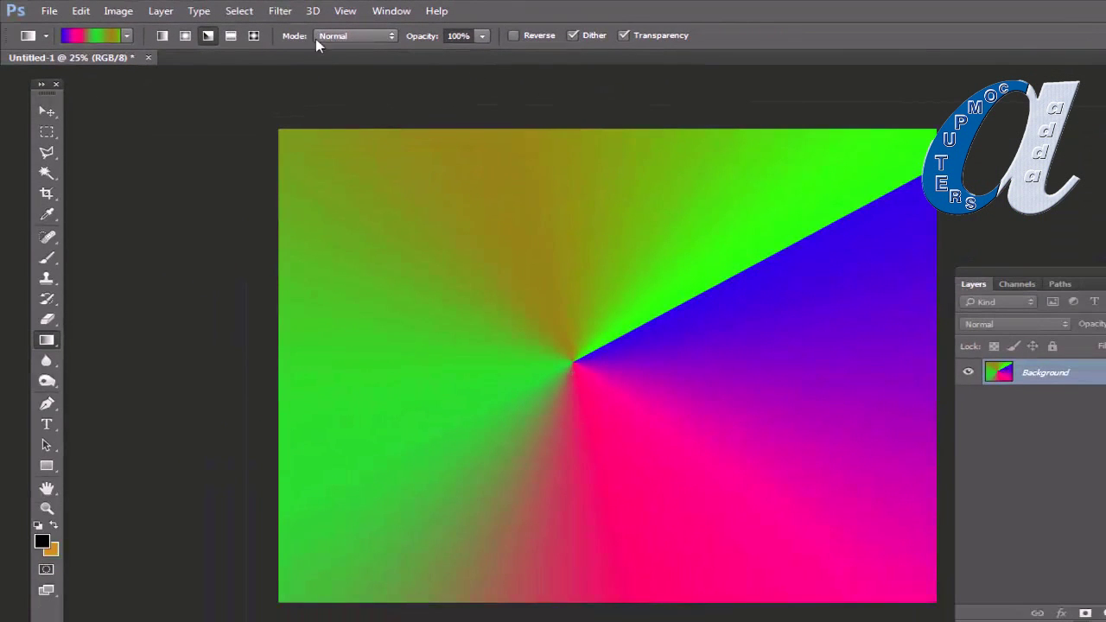
Set the gradient mode to Multiply and layer three angle gradients in different directions over the canvas
click(392, 39)
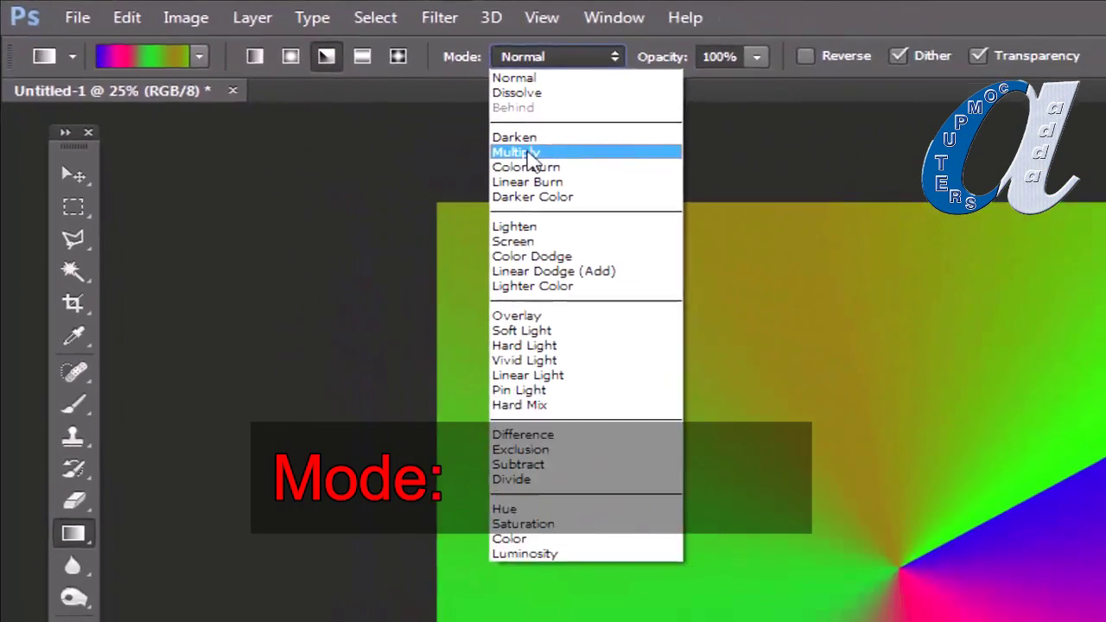
click(702, 204)
drag(413, 310, 626, 154)
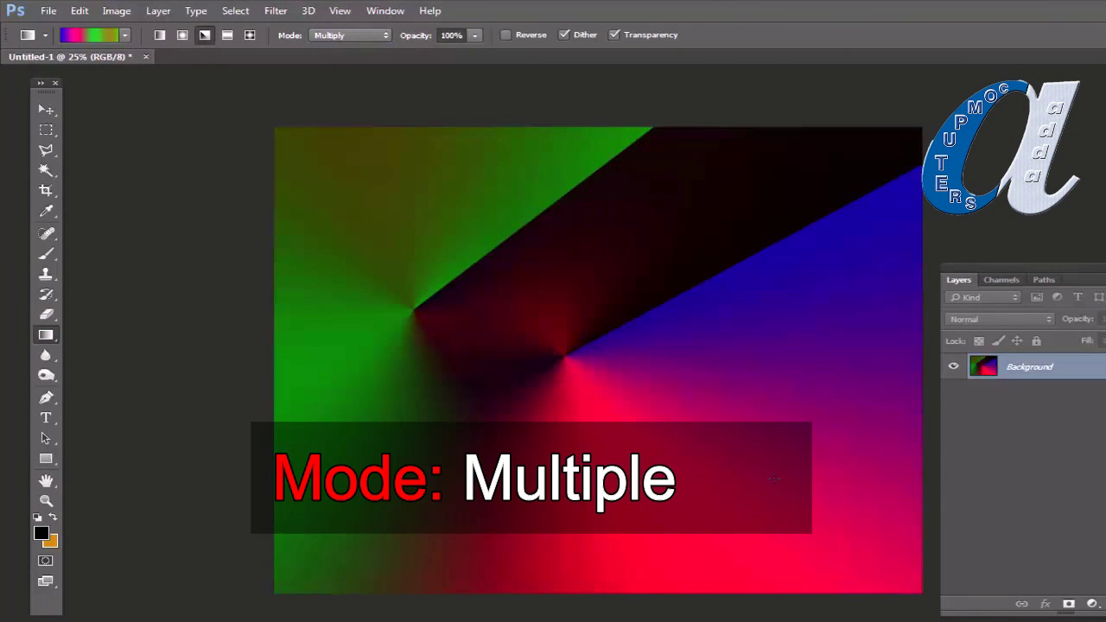
drag(617, 292, 773, 477)
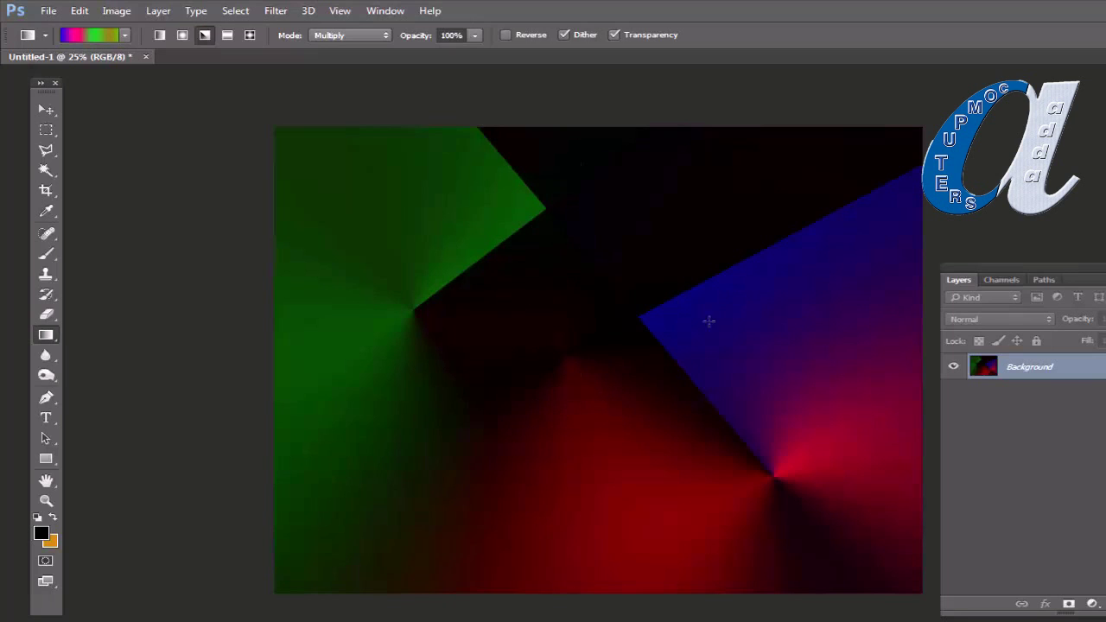
drag(591, 320, 428, 421)
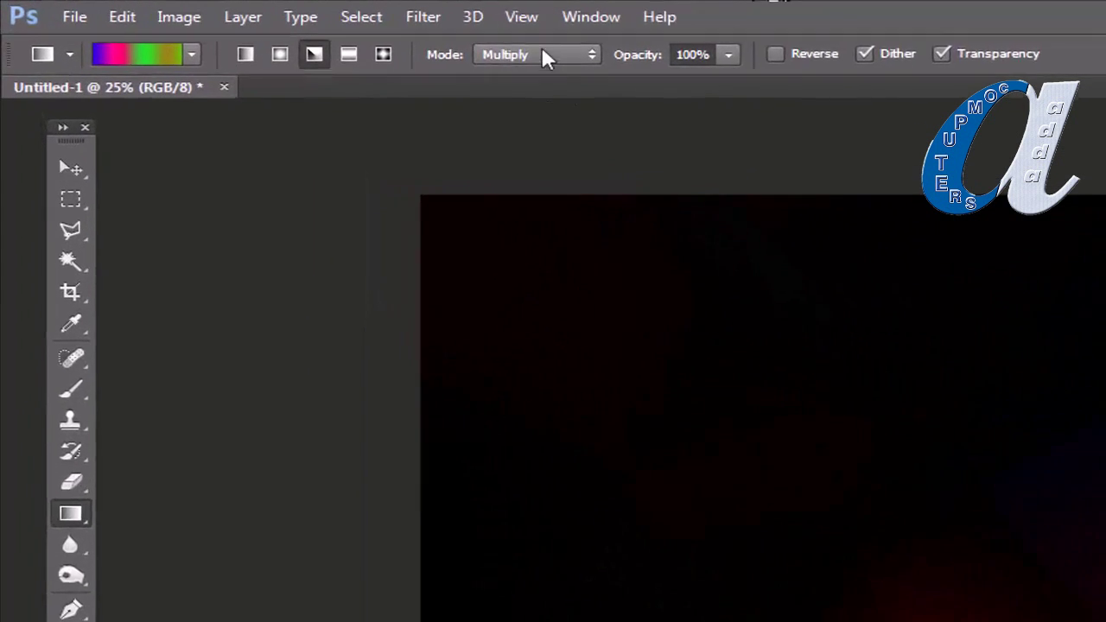
Return the gradient mode to Normal and refill the canvas with a diagonal angle gradient
click(366, 35)
click(364, 47)
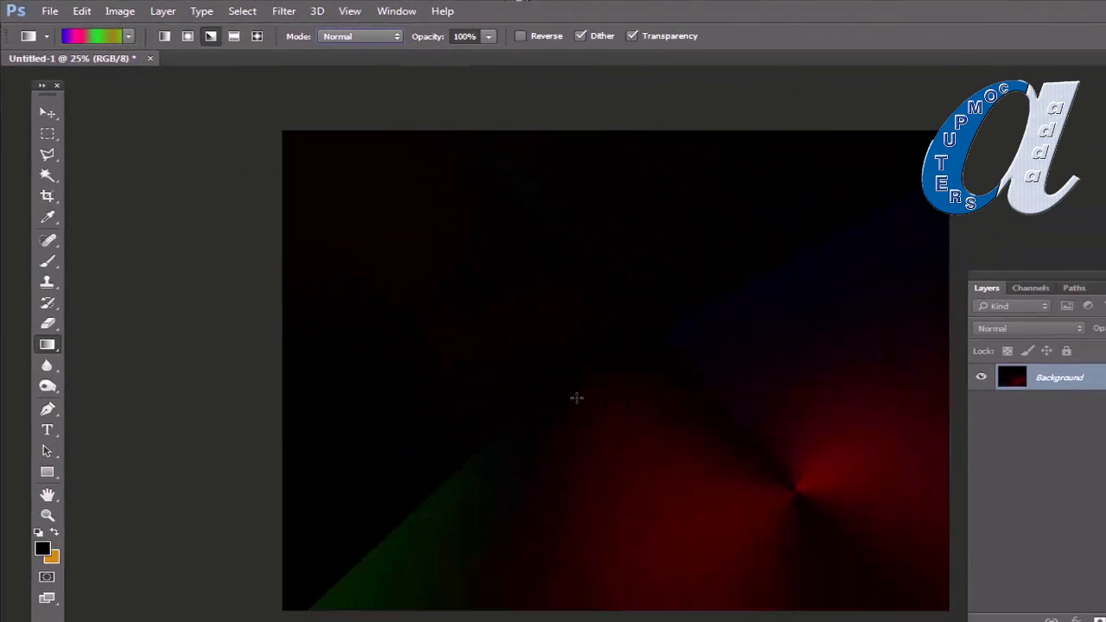
drag(605, 378, 923, 169)
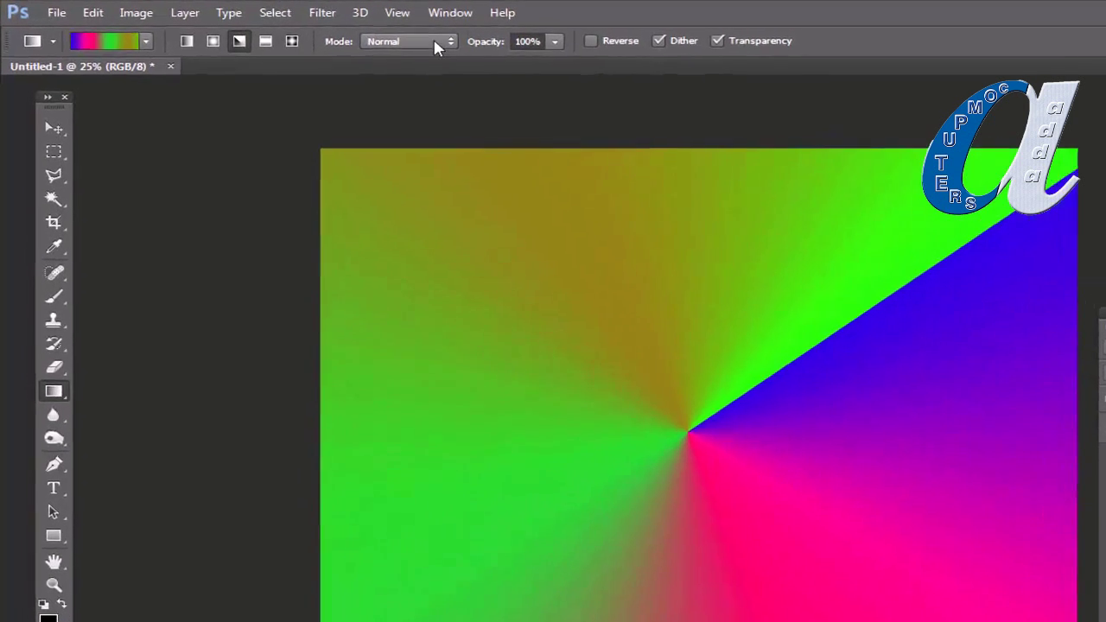
Set the gradient mode to Screen and layer five angle gradients in different directions over the canvas
click(386, 37)
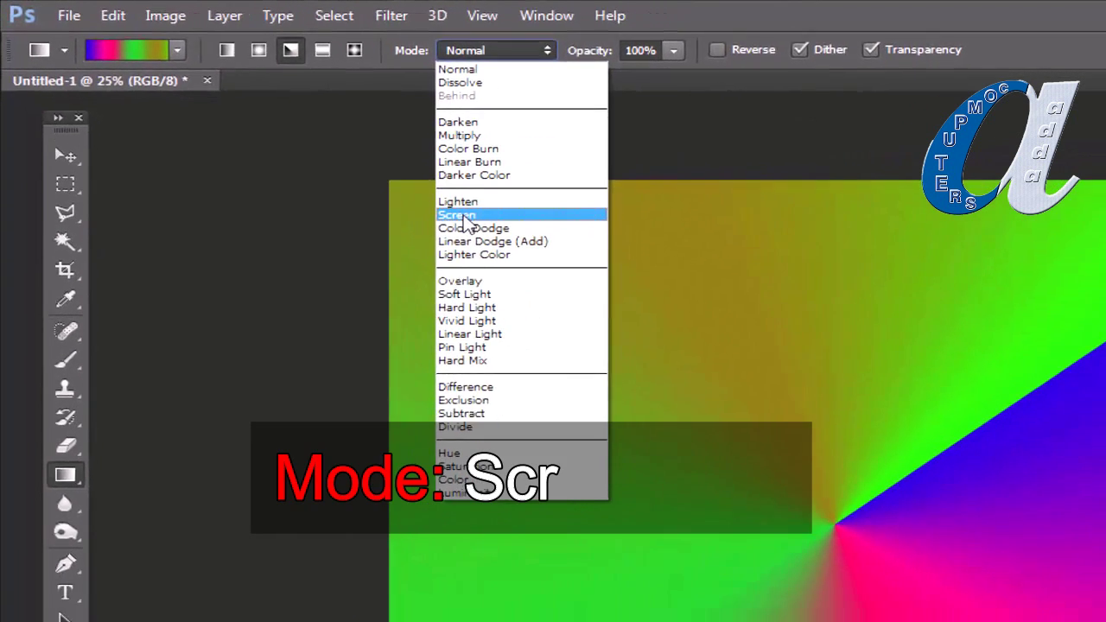
click(508, 235)
drag(656, 515, 1092, 291)
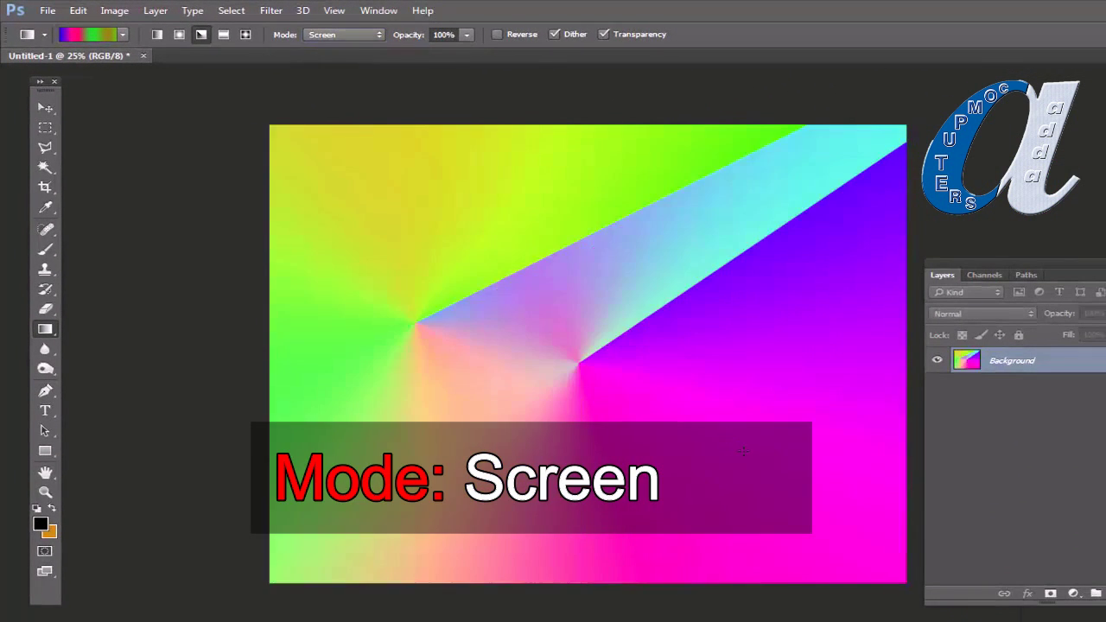
drag(512, 229, 741, 442)
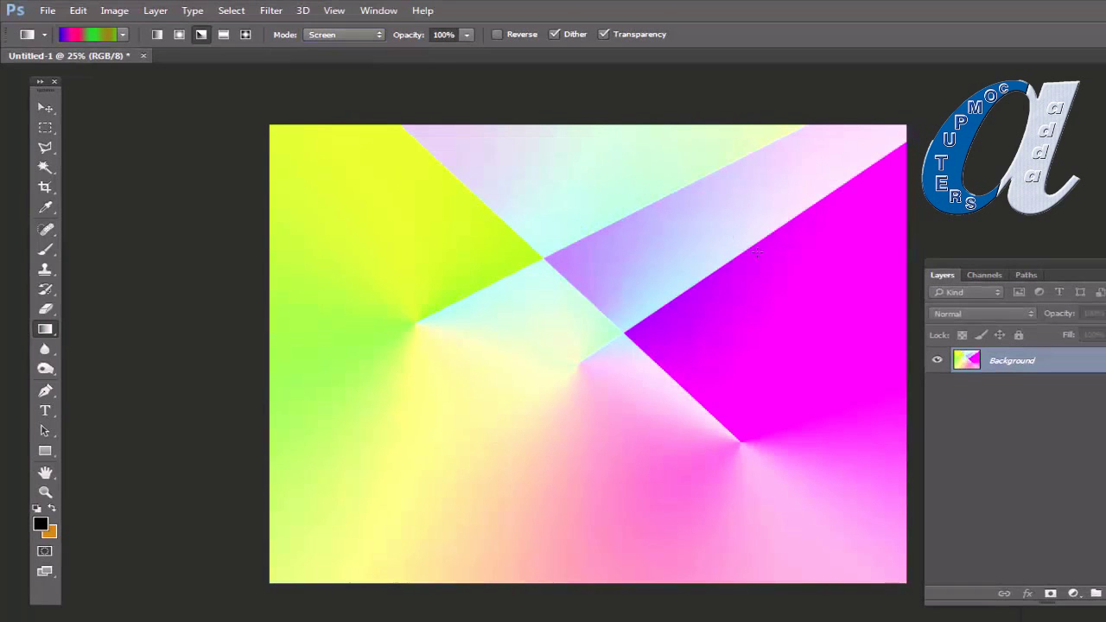
drag(806, 292, 338, 284)
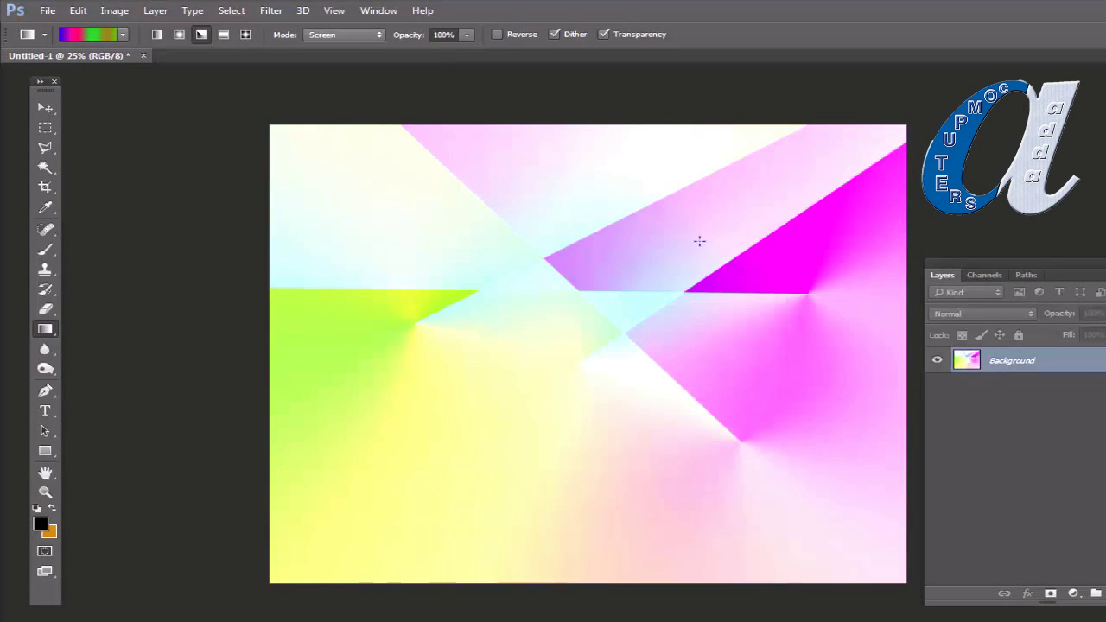
drag(691, 218, 546, 375)
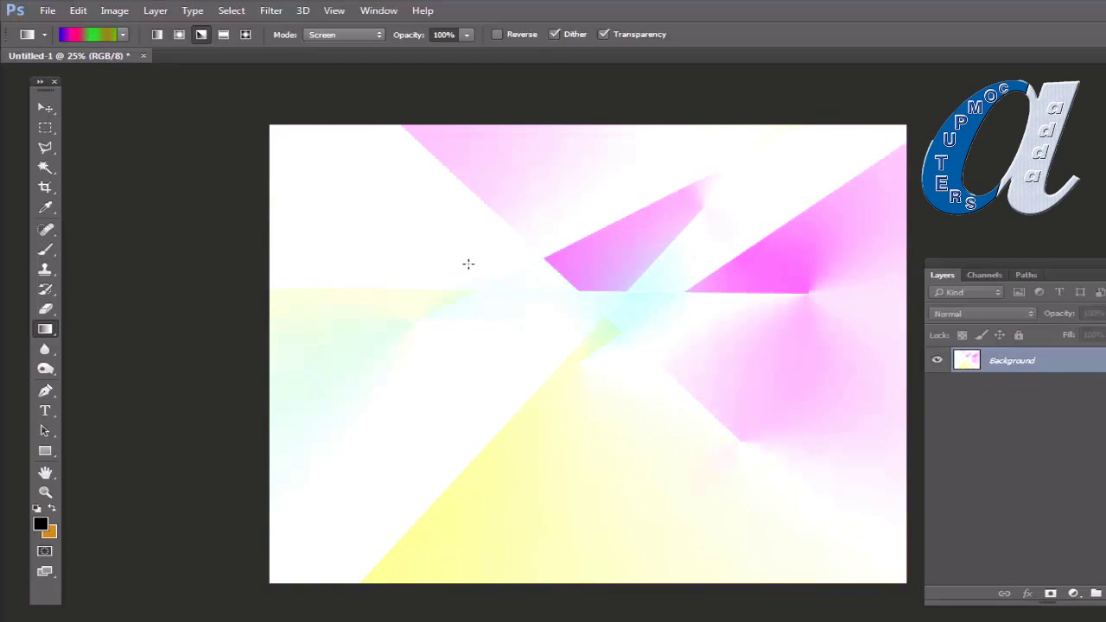
drag(463, 243, 644, 356)
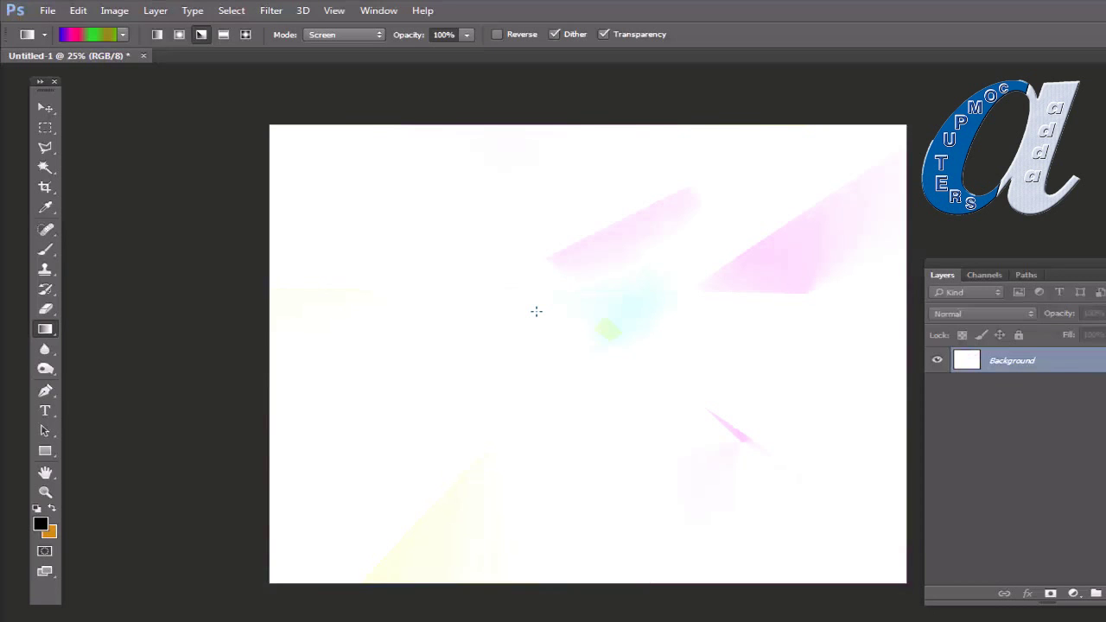
Switch the gradient mode from Screen back to Normal
click(351, 34)
click(350, 50)
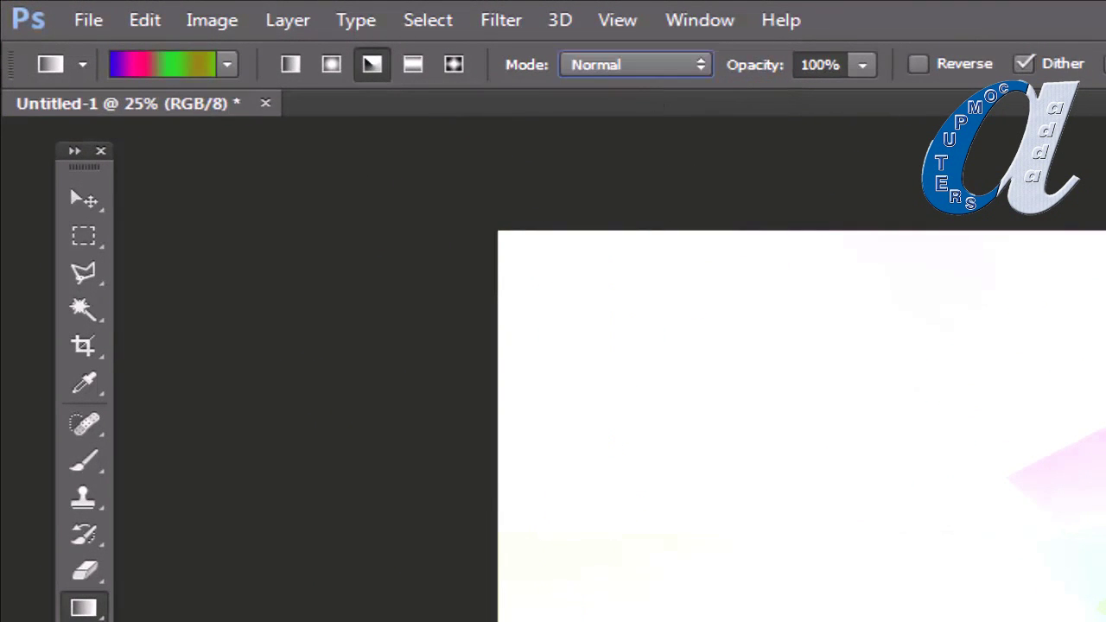
Refill the canvas with an angle gradient in Normal mode and switch the gradient mode to Difference
mouse_move(850, 522)
mouse_down()
mouse_move(1105, 348)
mouse_move(921, 138)
mouse_up()
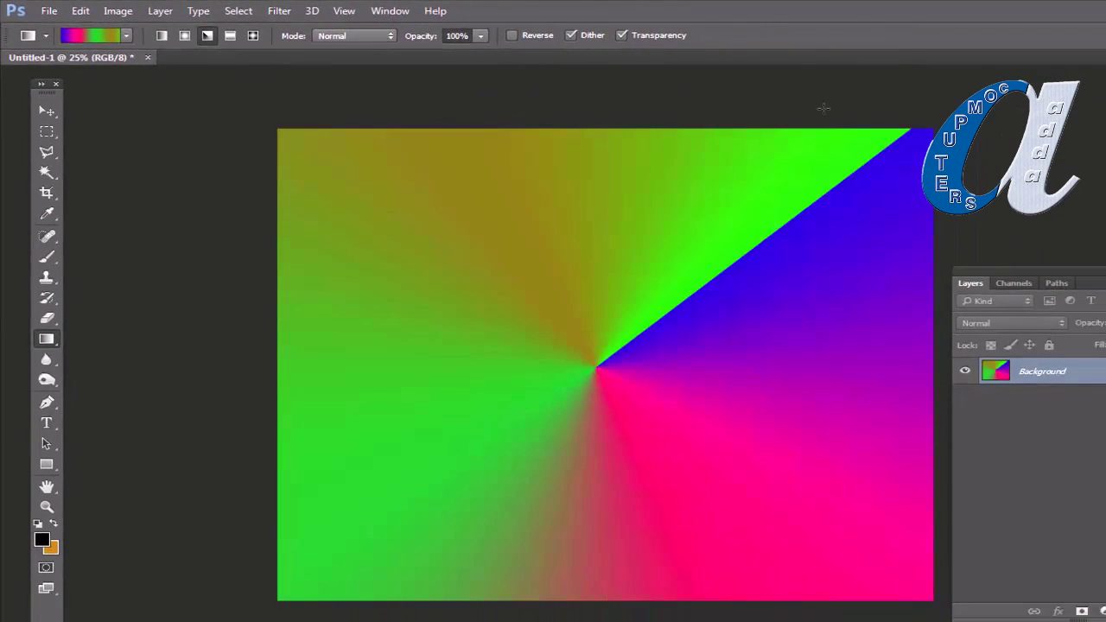
click(355, 36)
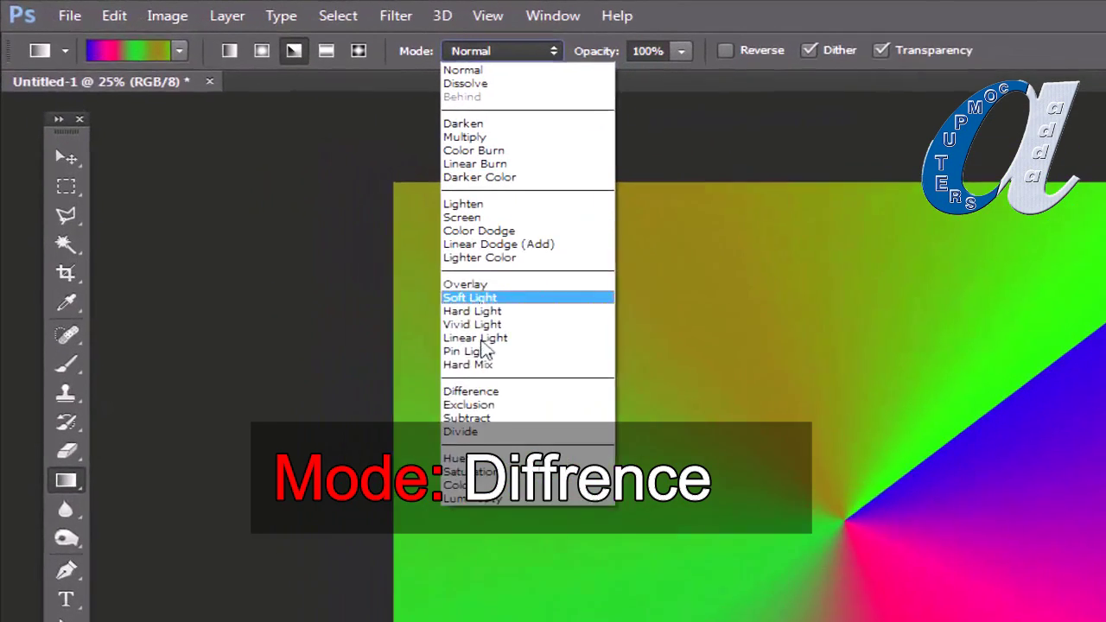
click(466, 387)
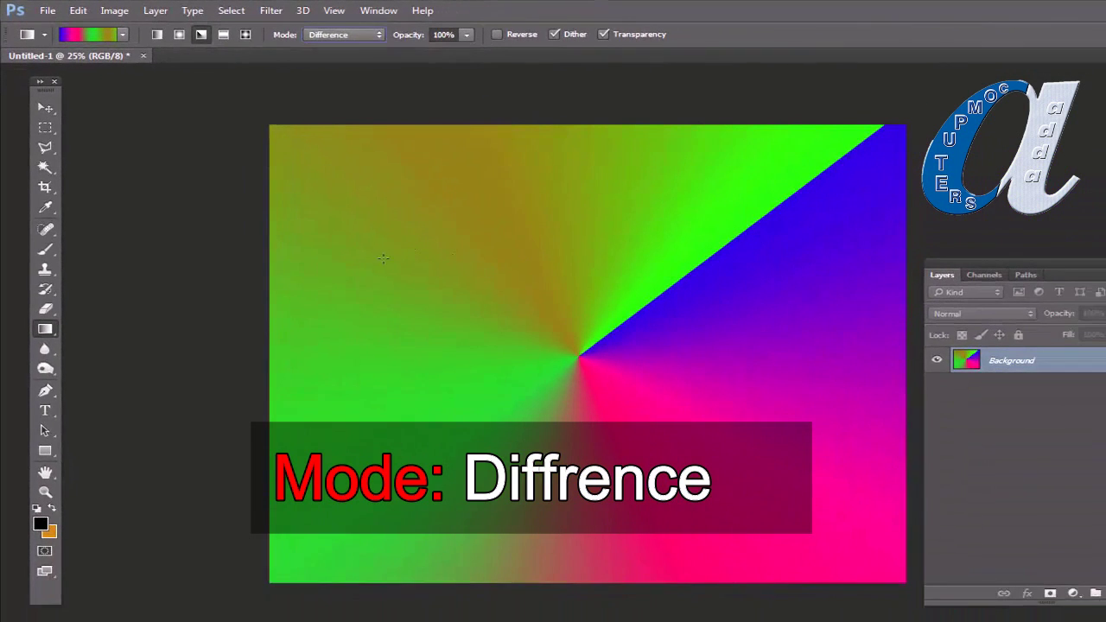
Layer ten angle gradients in Difference mode over the canvas, varying their start points and directions
drag(383, 257, 568, 168)
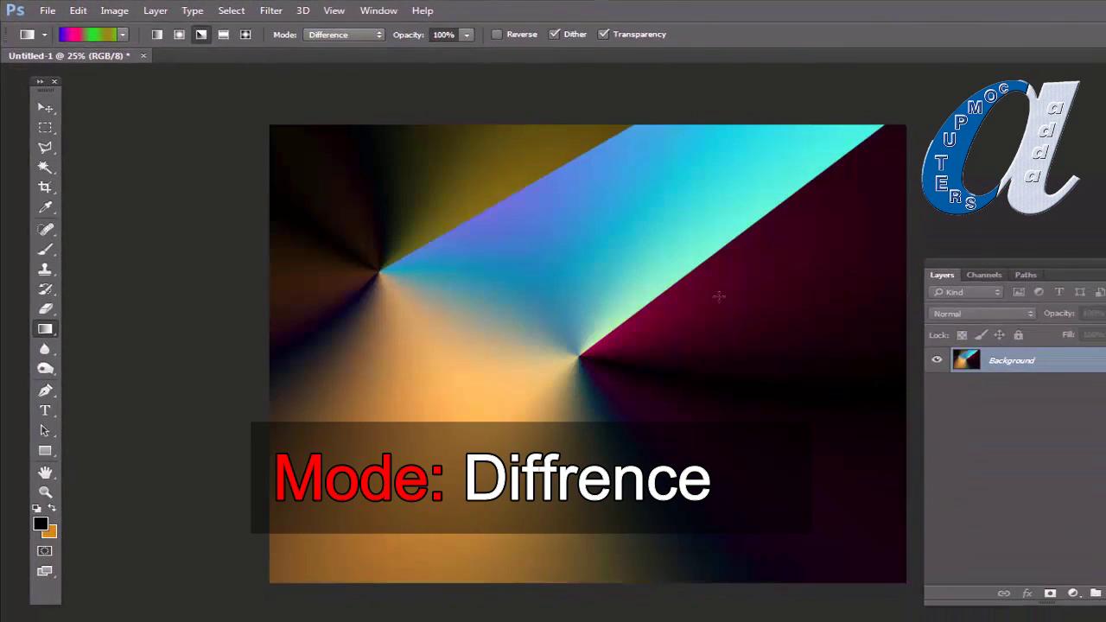
drag(780, 394, 649, 239)
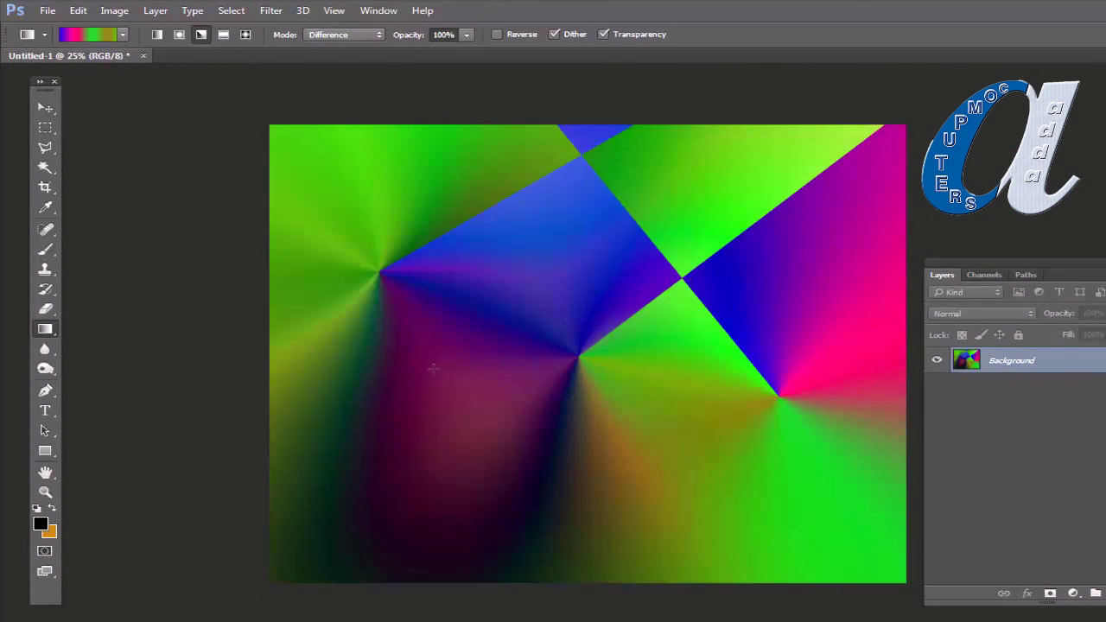
drag(521, 329, 388, 383)
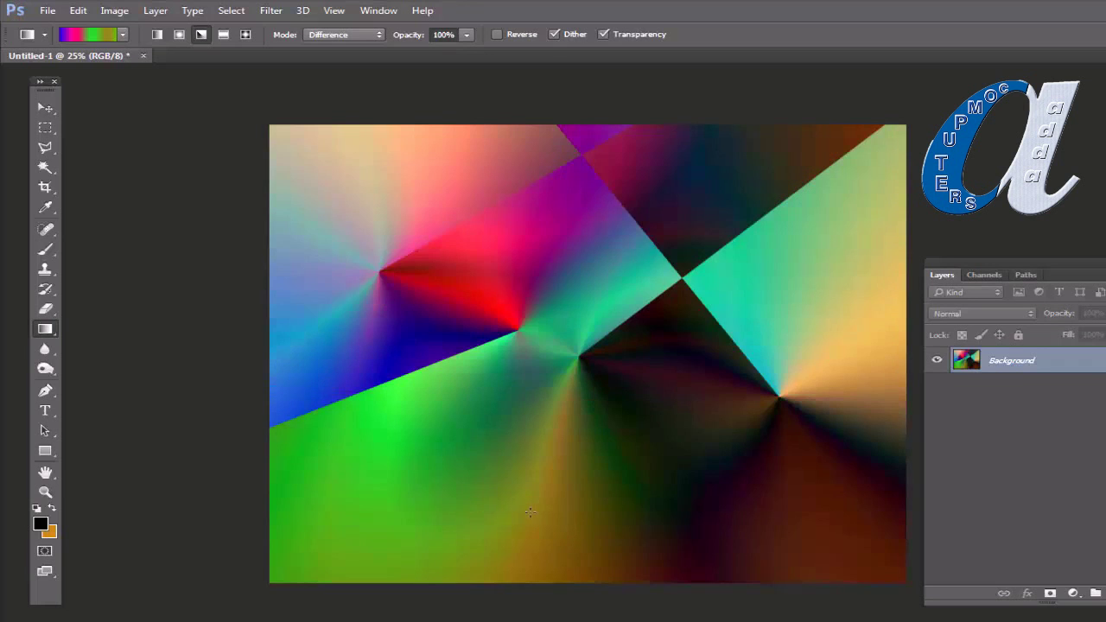
drag(530, 512, 642, 462)
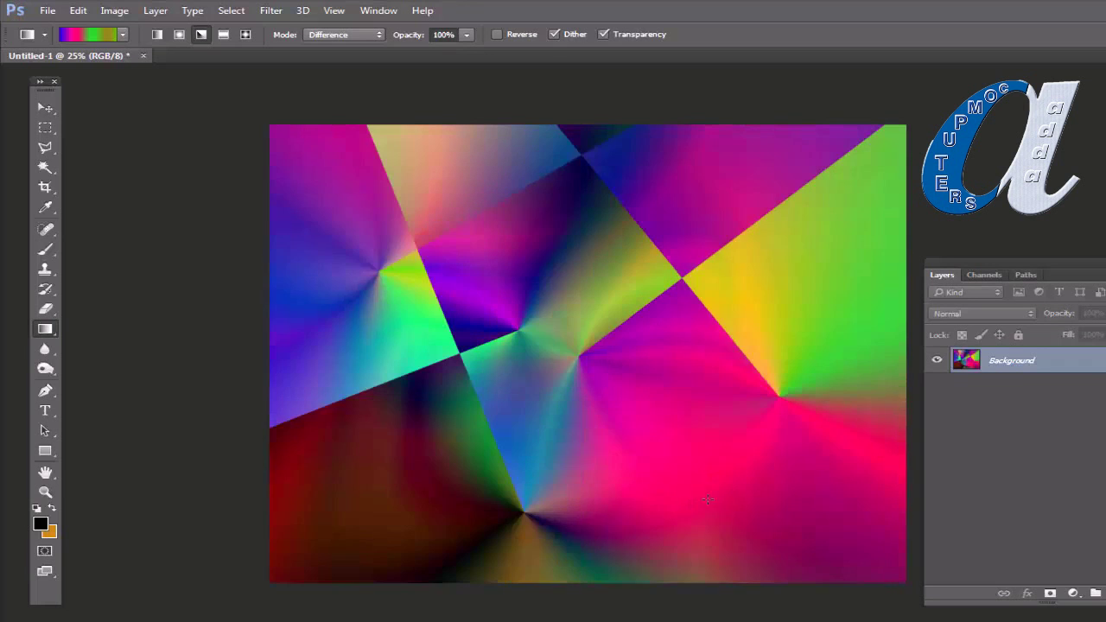
drag(772, 513, 597, 323)
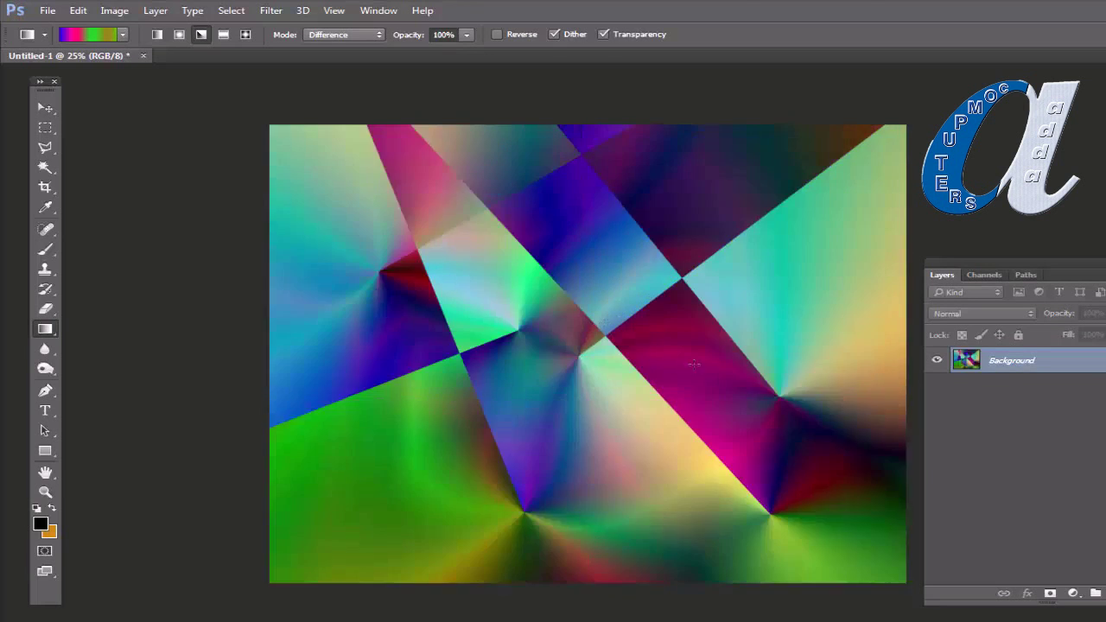
drag(825, 249, 531, 324)
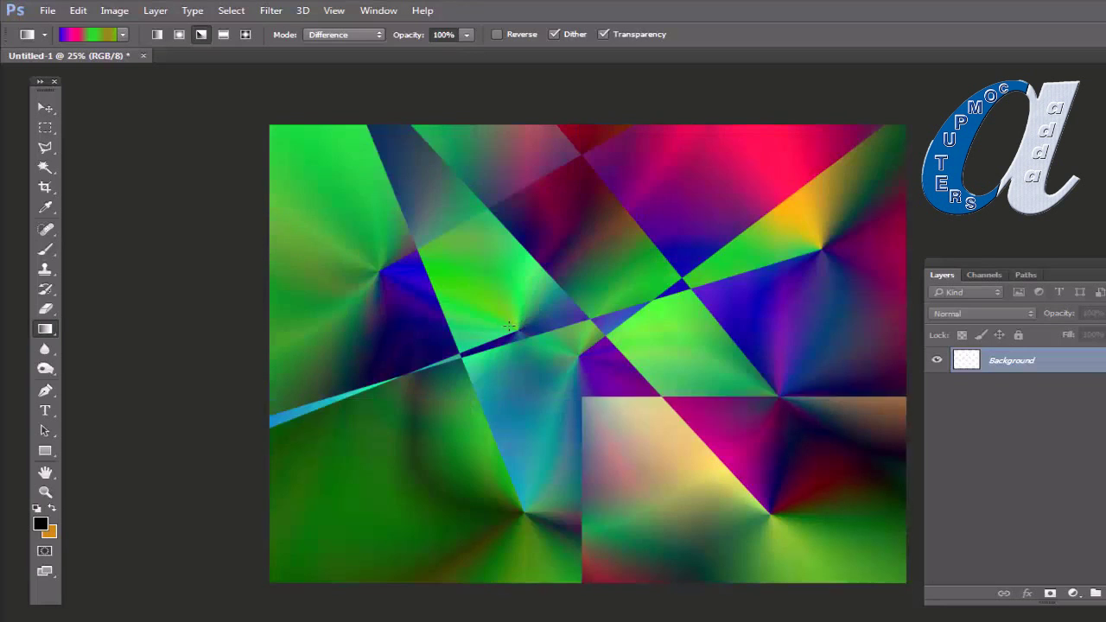
drag(395, 476, 519, 388)
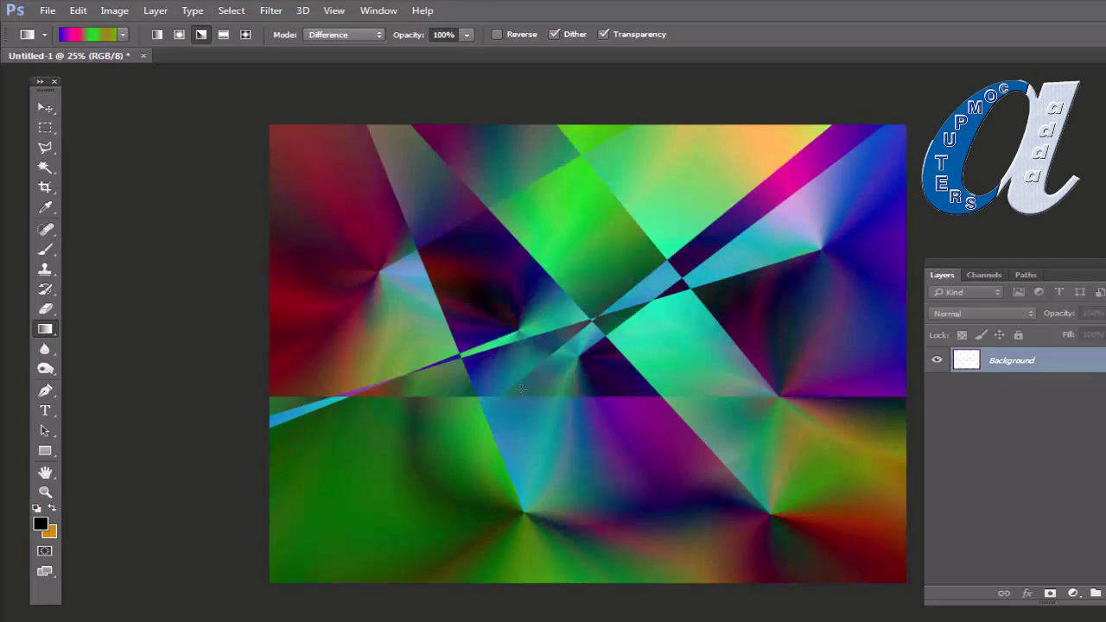
drag(662, 530, 563, 326)
drag(424, 493, 843, 253)
drag(360, 256, 577, 339)
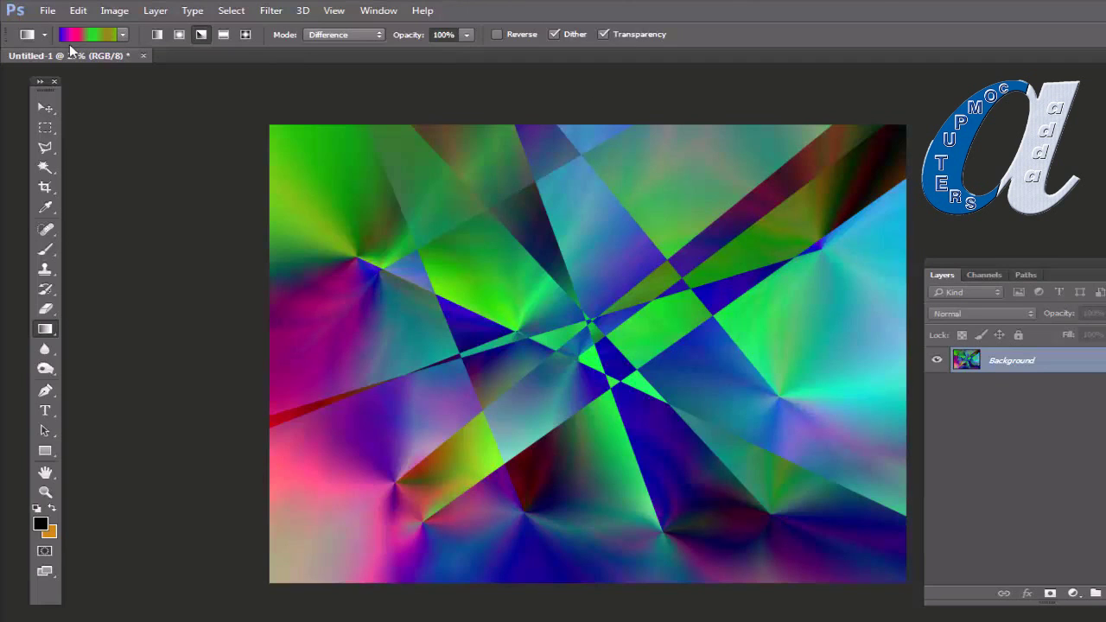
Open the image surabhi-latest-stills-34 from the photoshop new photos folder on the Desktop
click(49, 12)
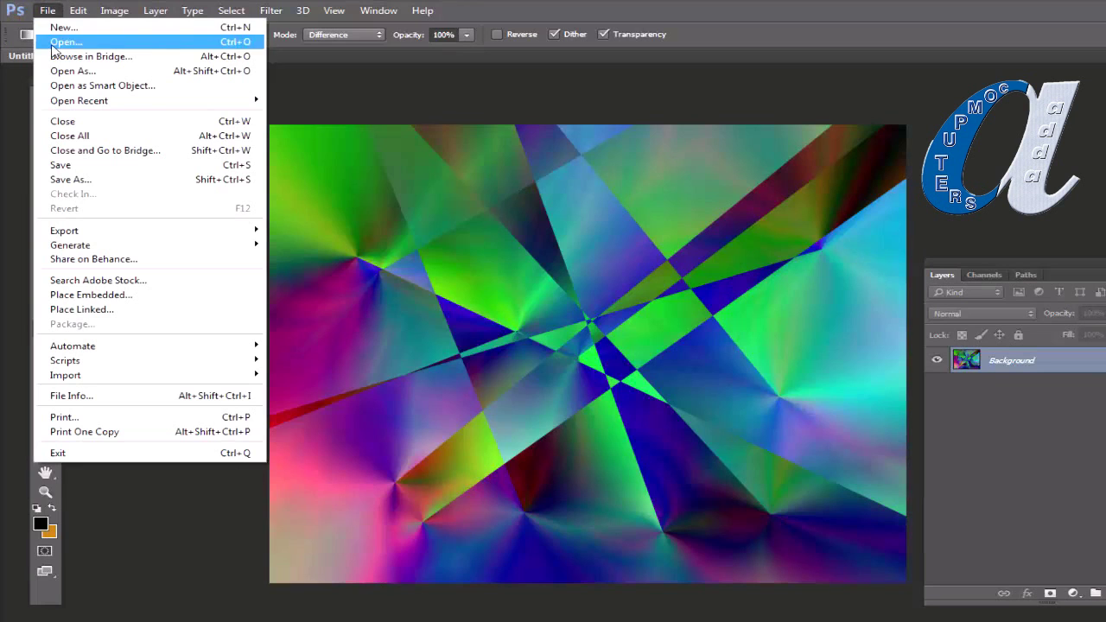
click(51, 42)
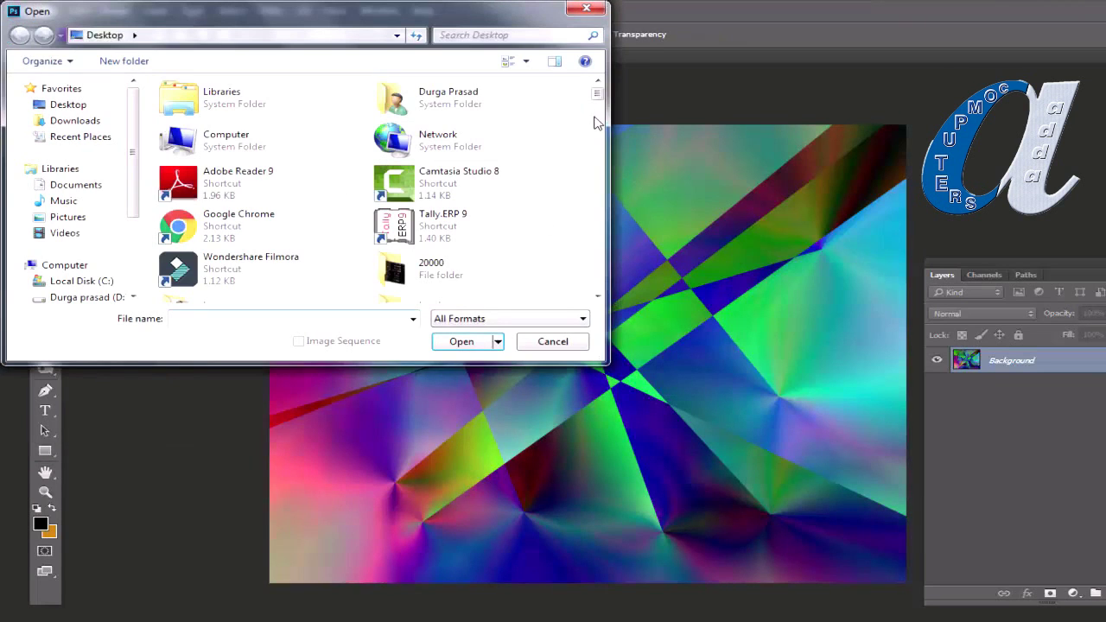
scroll(599, 106, down, 1)
scroll(599, 106, down, 2)
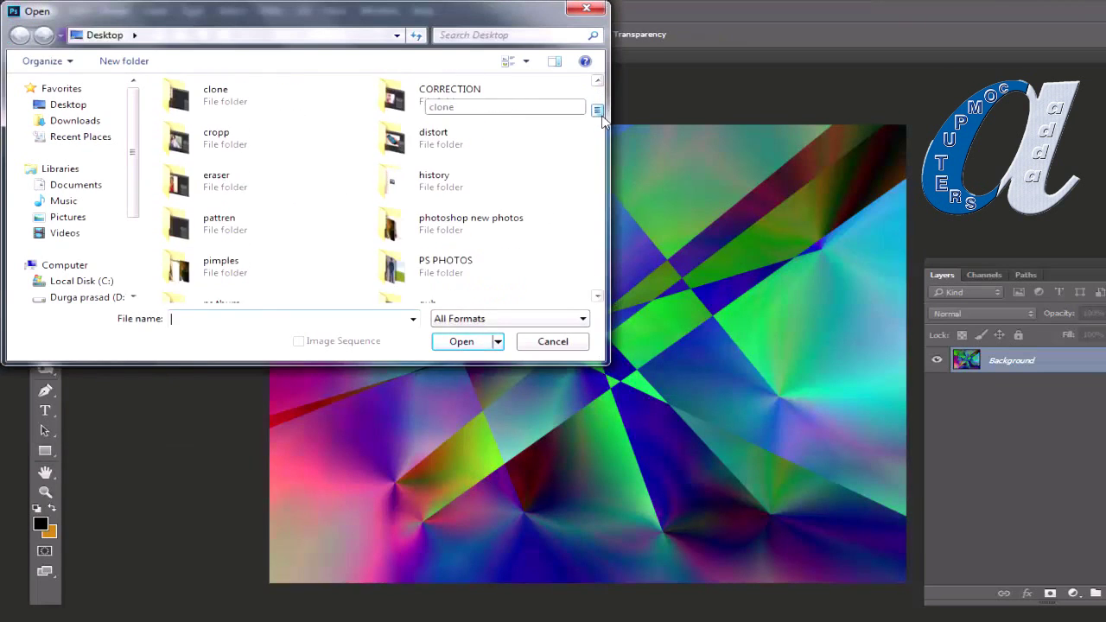
double_click(396, 223)
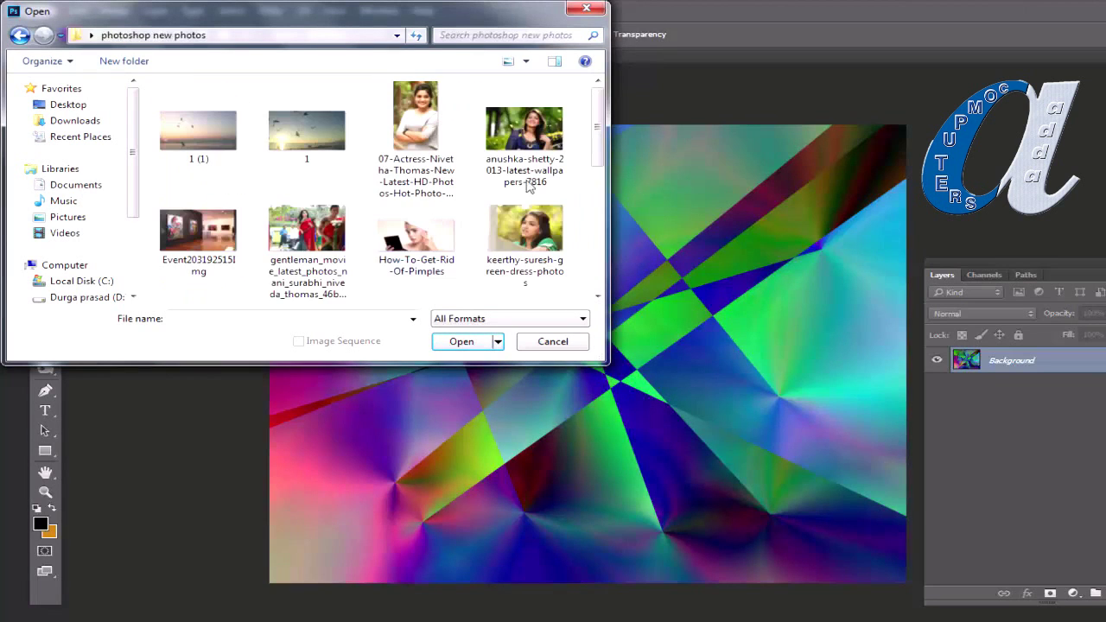
drag(595, 110, 597, 233)
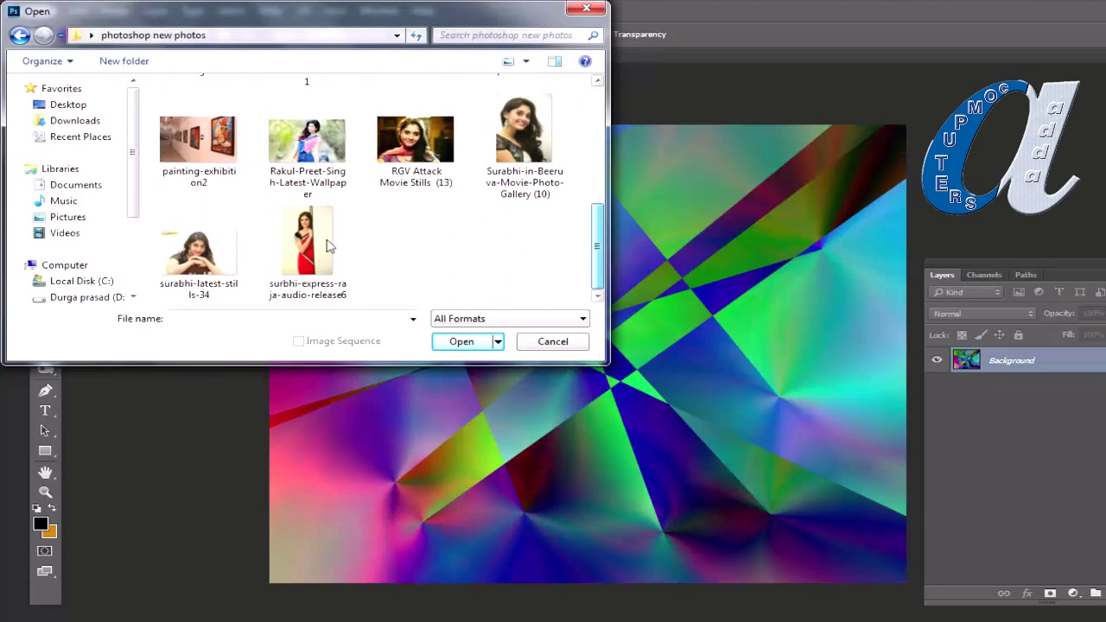
click(199, 246)
click(465, 342)
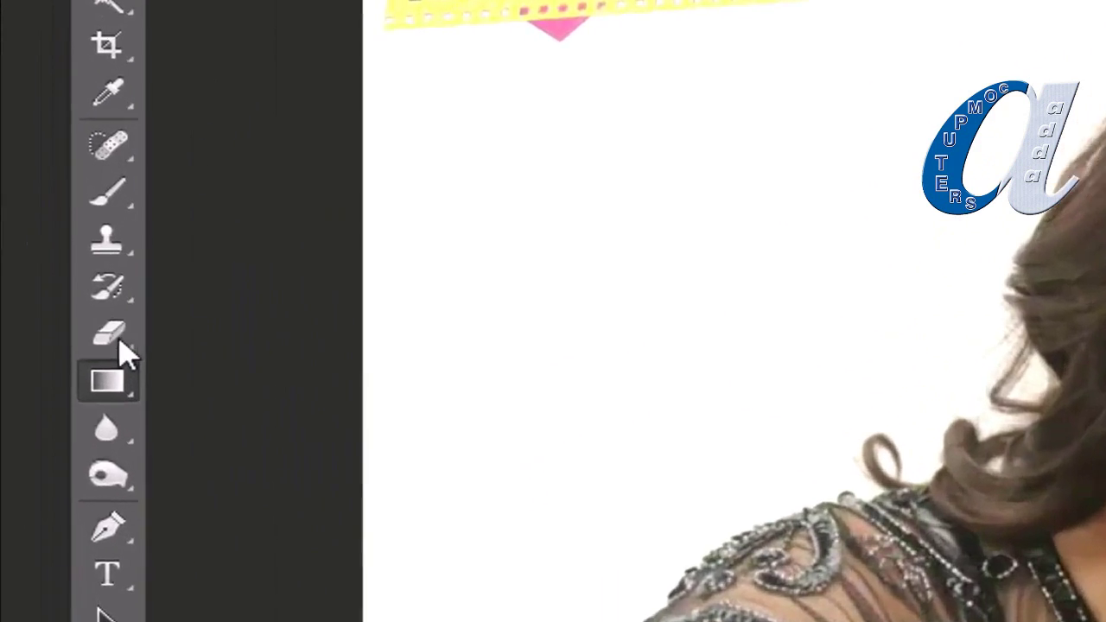
Remove the white background of the photo with the Magic Eraser Tool
click(51, 312)
right_click(145, 358)
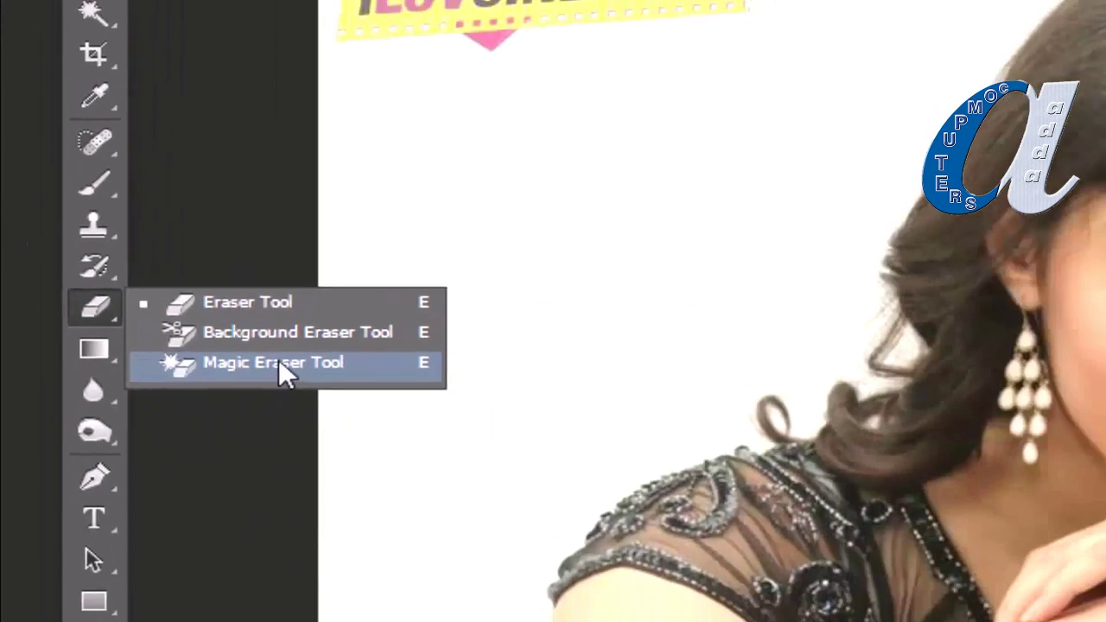
click(391, 422)
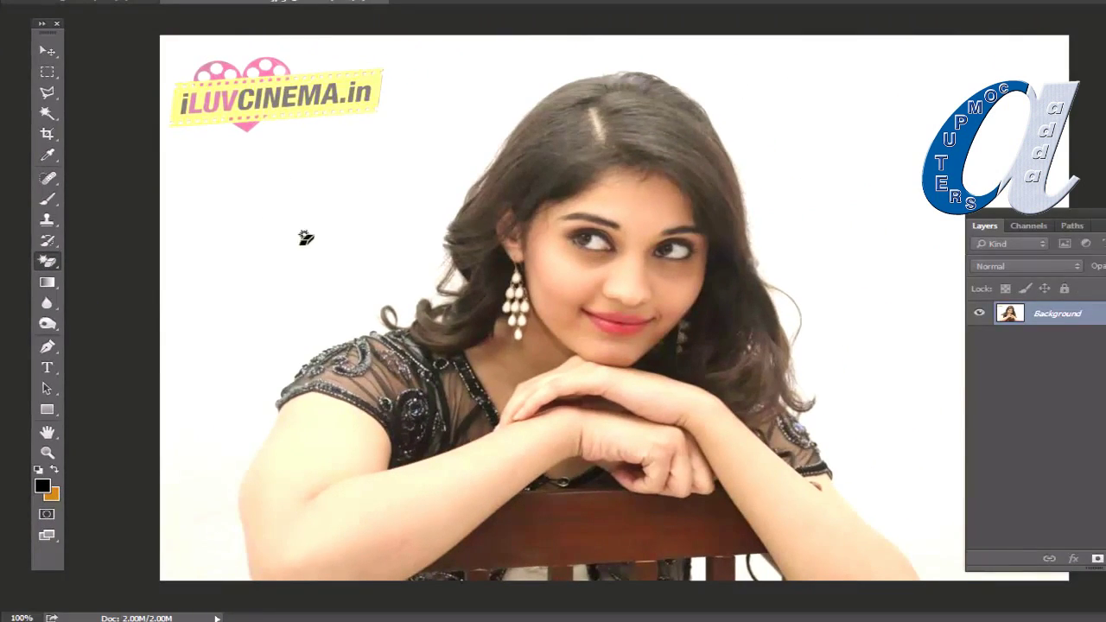
click(256, 225)
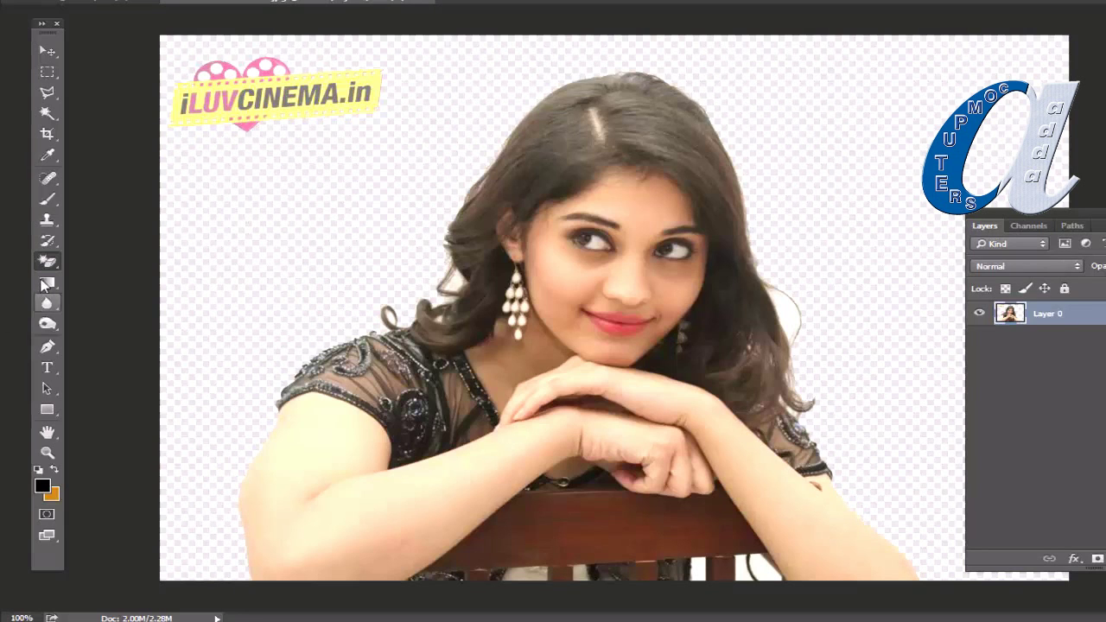
Erase the iLUVCINEMA.in logo from the photo with the regular Eraser Tool
right_click(47, 261)
click(99, 256)
mouse_move(296, 63)
mouse_down()
mouse_move(284, 67)
mouse_move(340, 69)
mouse_up()
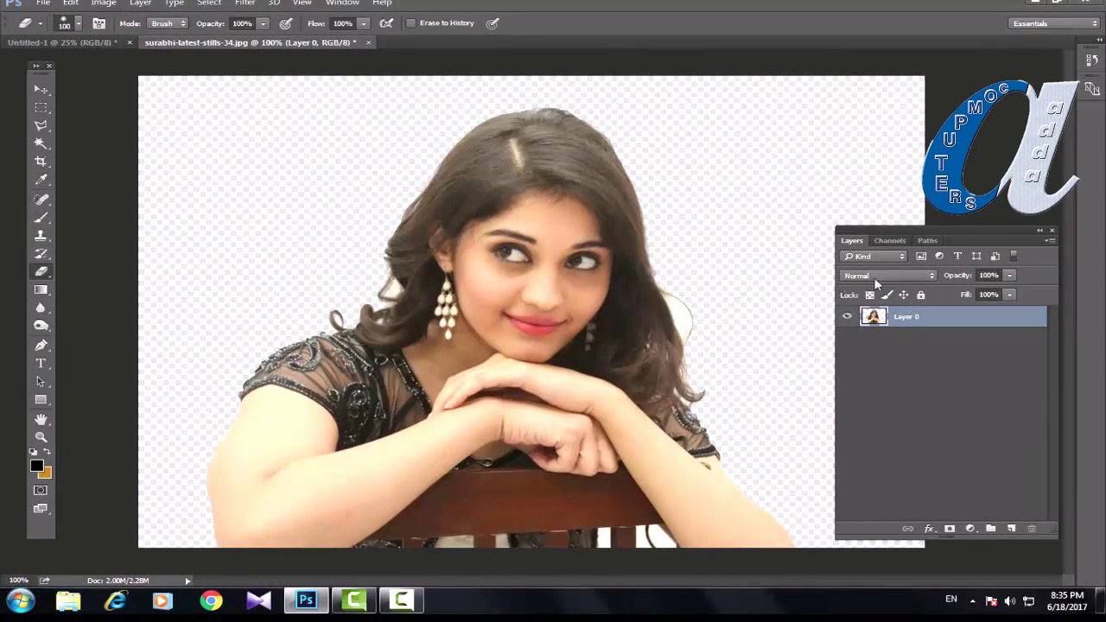
Add a new empty layer, place it below the photo layer and make it the active layer
drag(948, 229, 907, 201)
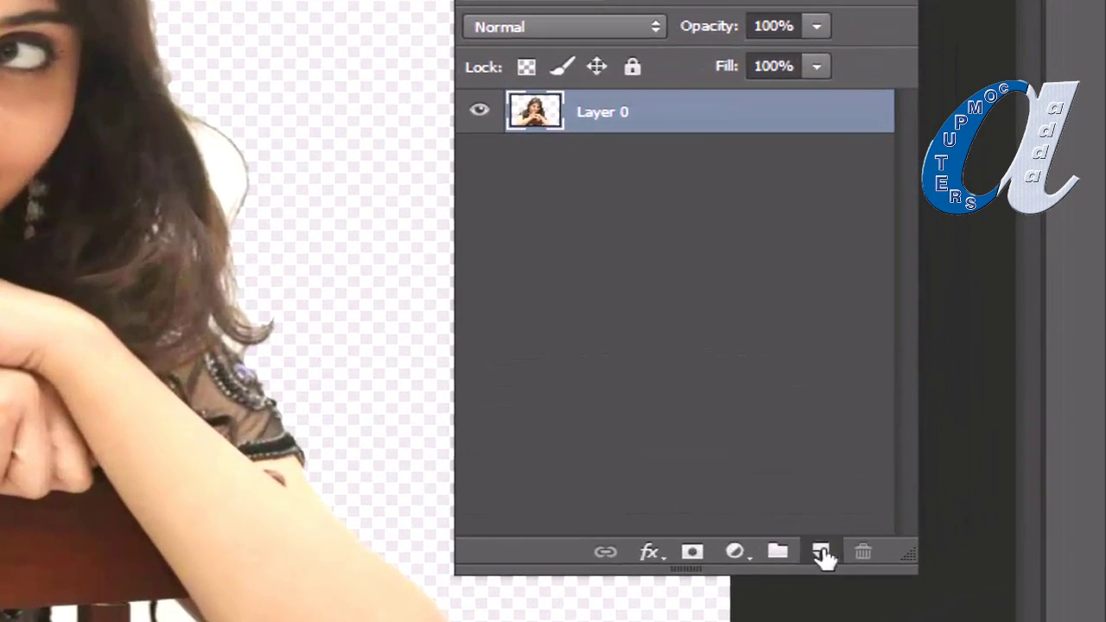
click(919, 518)
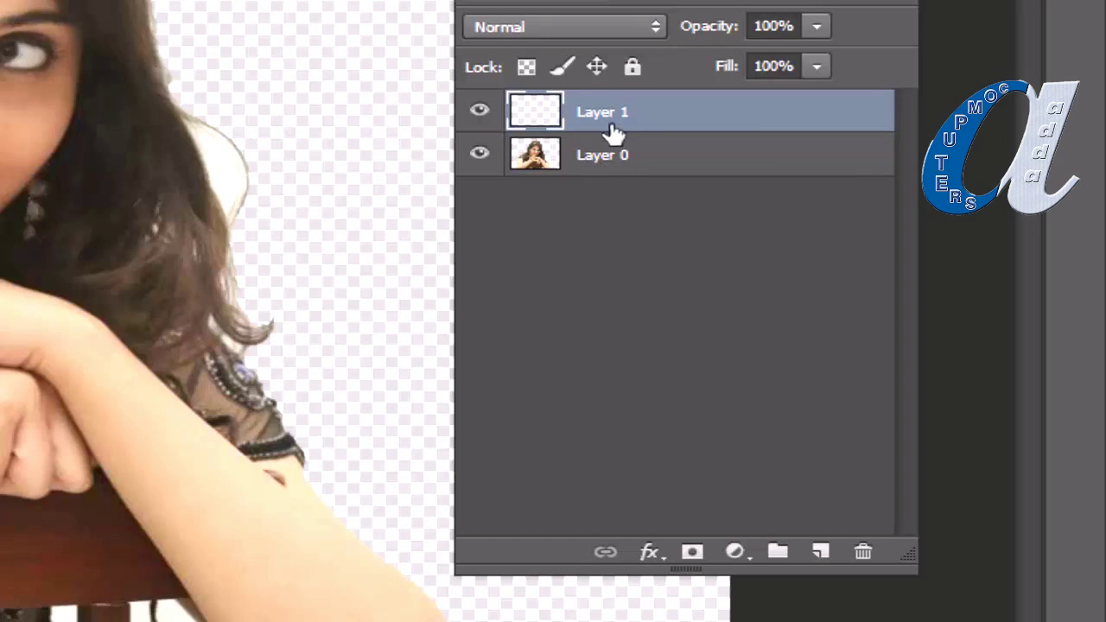
drag(602, 162, 622, 109)
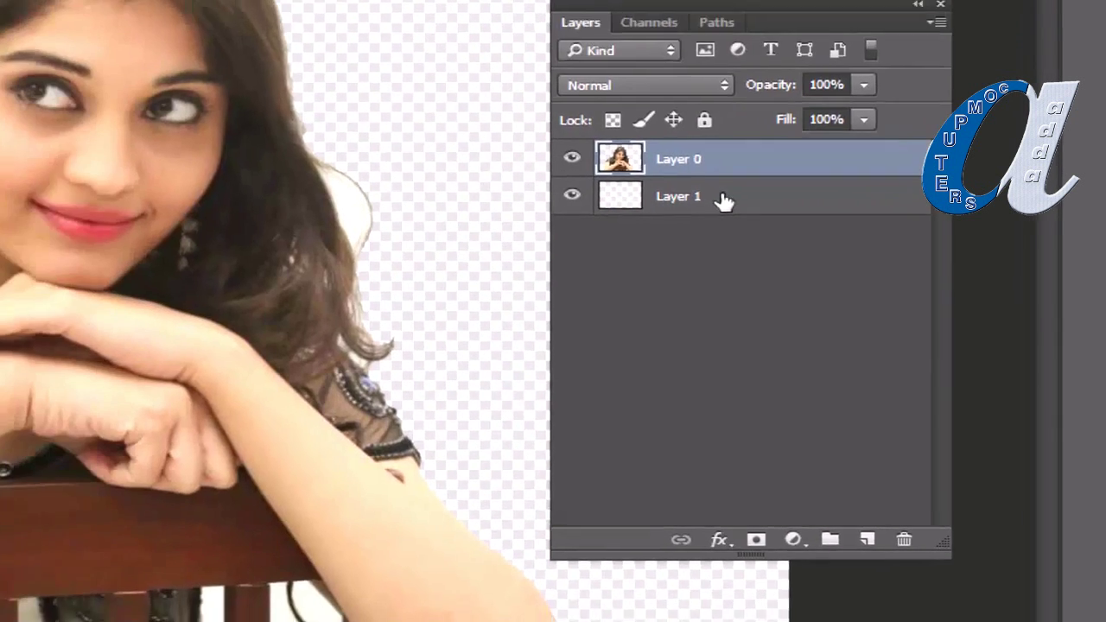
click(716, 195)
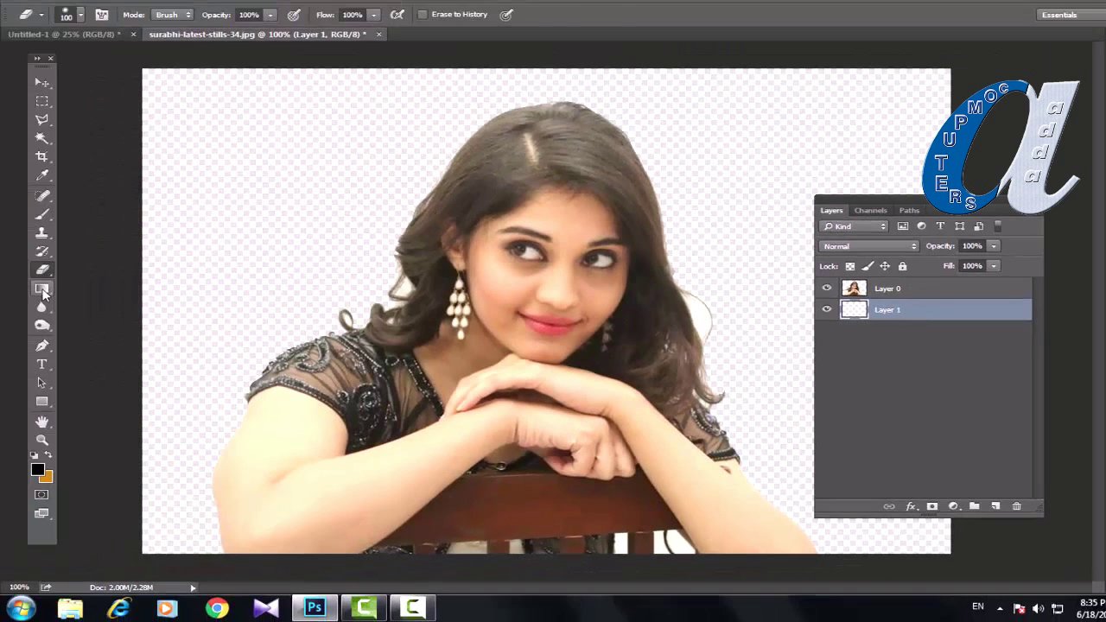
Choose the blue, white and green preset for the Gradient tool and set the gradient style to radial
click(41, 290)
click(86, 19)
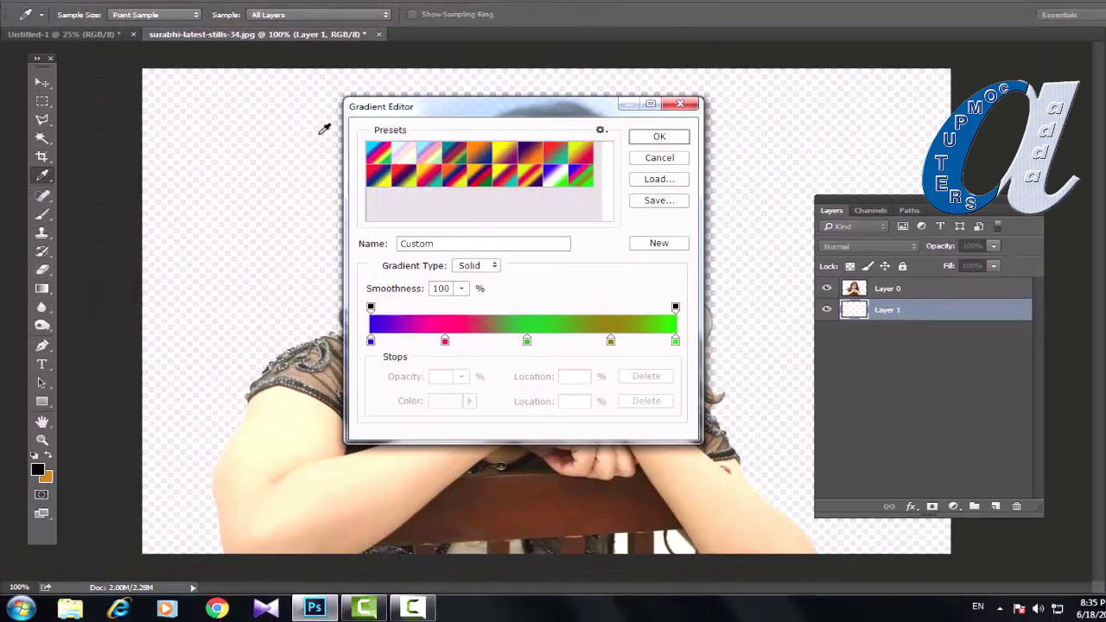
click(562, 178)
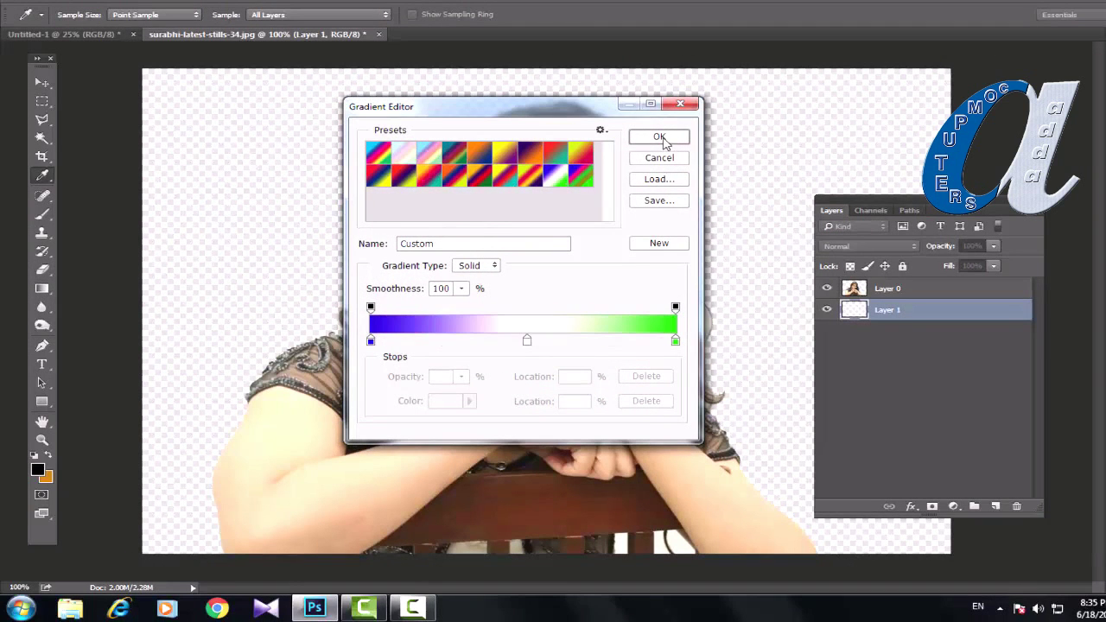
click(658, 138)
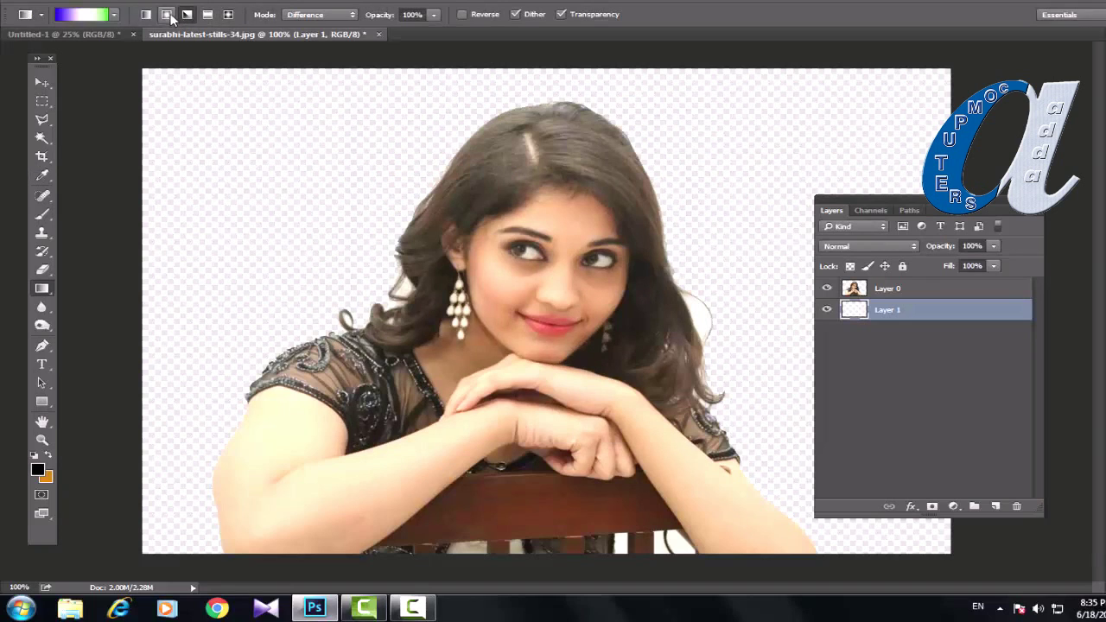
click(167, 16)
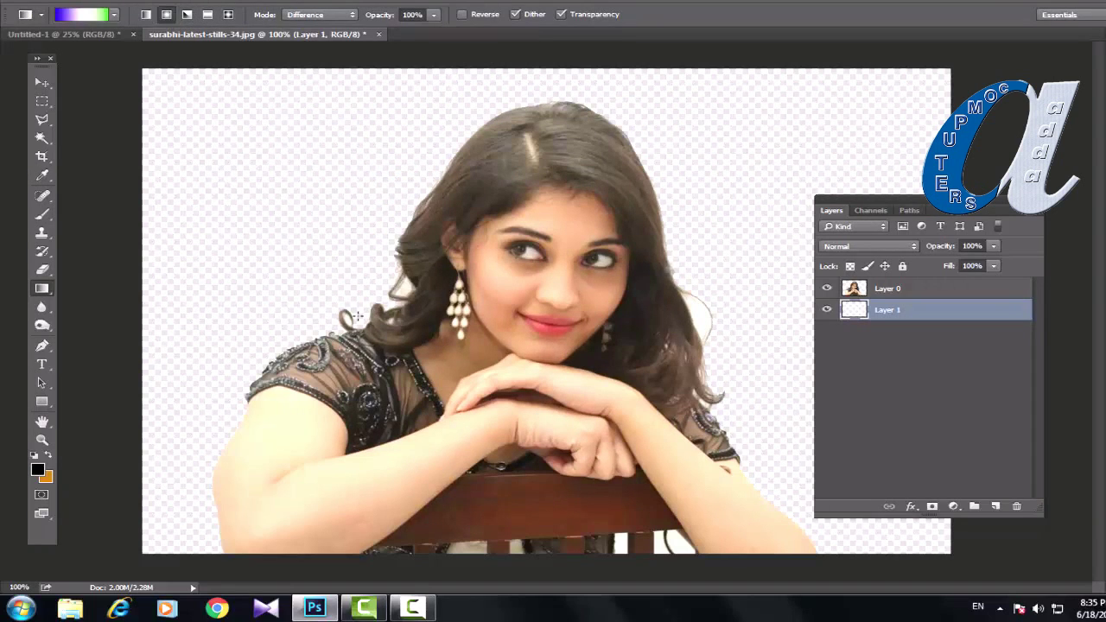
Try a radial gradient fill on Layer 1 and another on the photo layer, undoing each one
drag(314, 318, 758, 177)
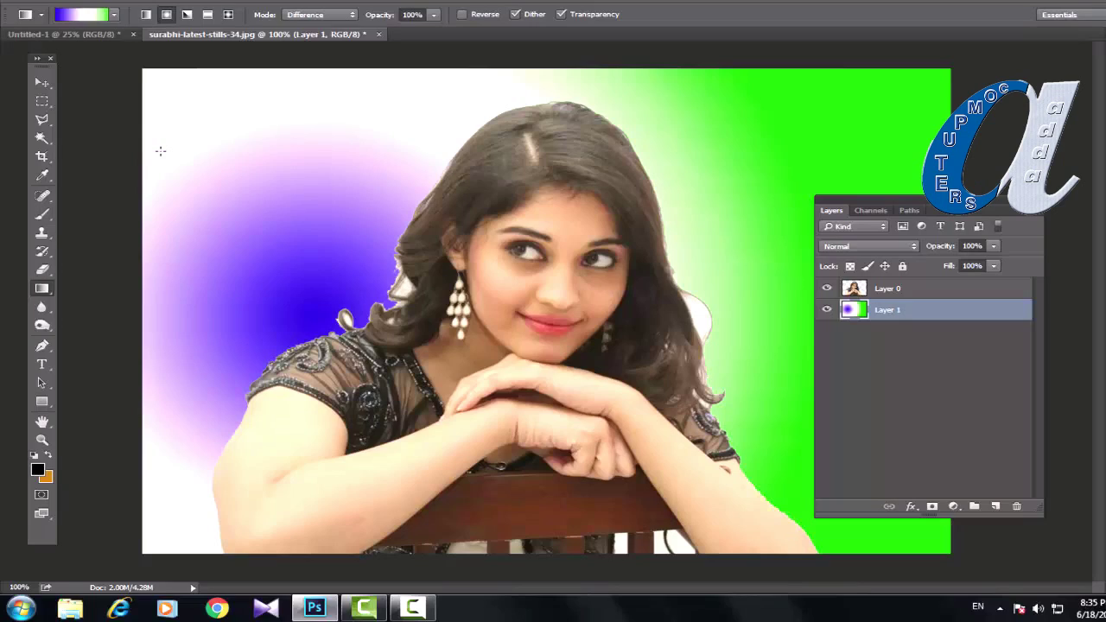
key(ctrl+z)
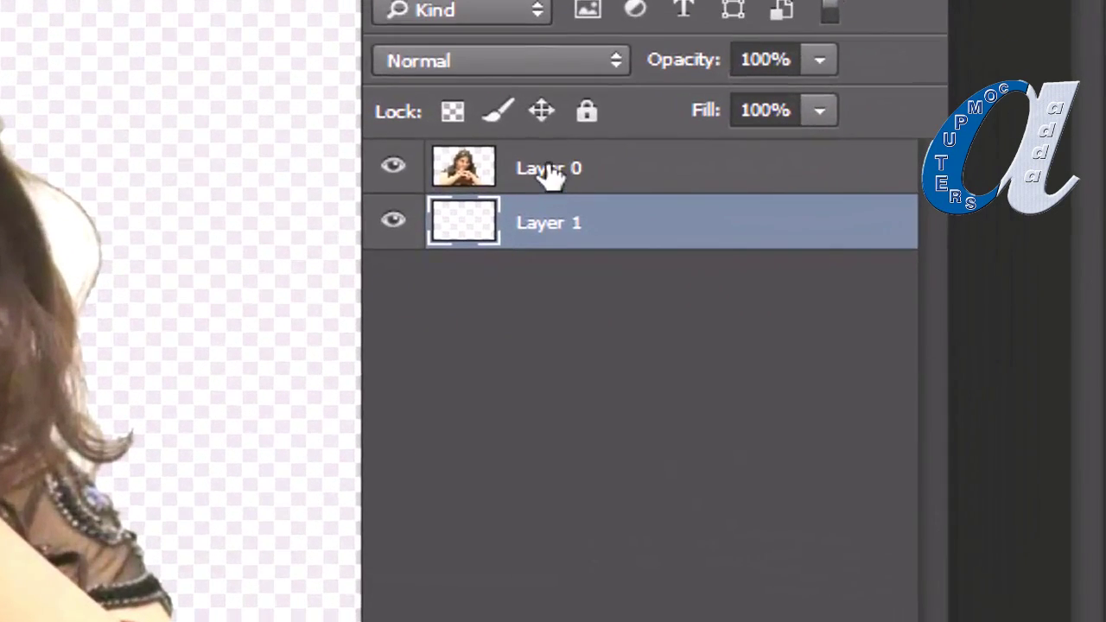
click(550, 172)
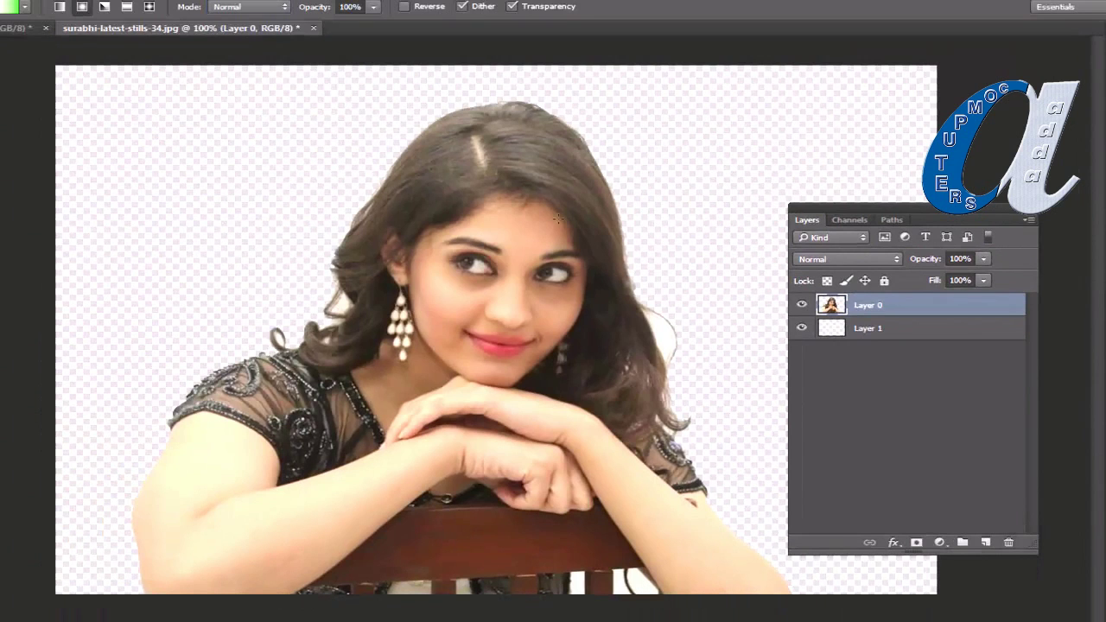
drag(268, 350, 668, 180)
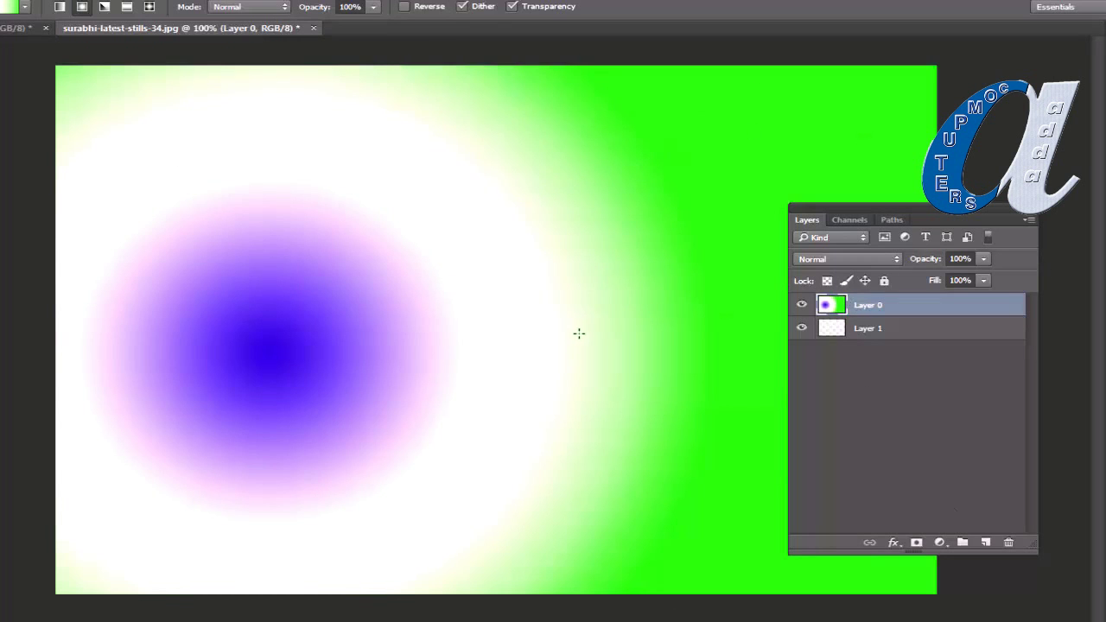
key(ctrl+z)
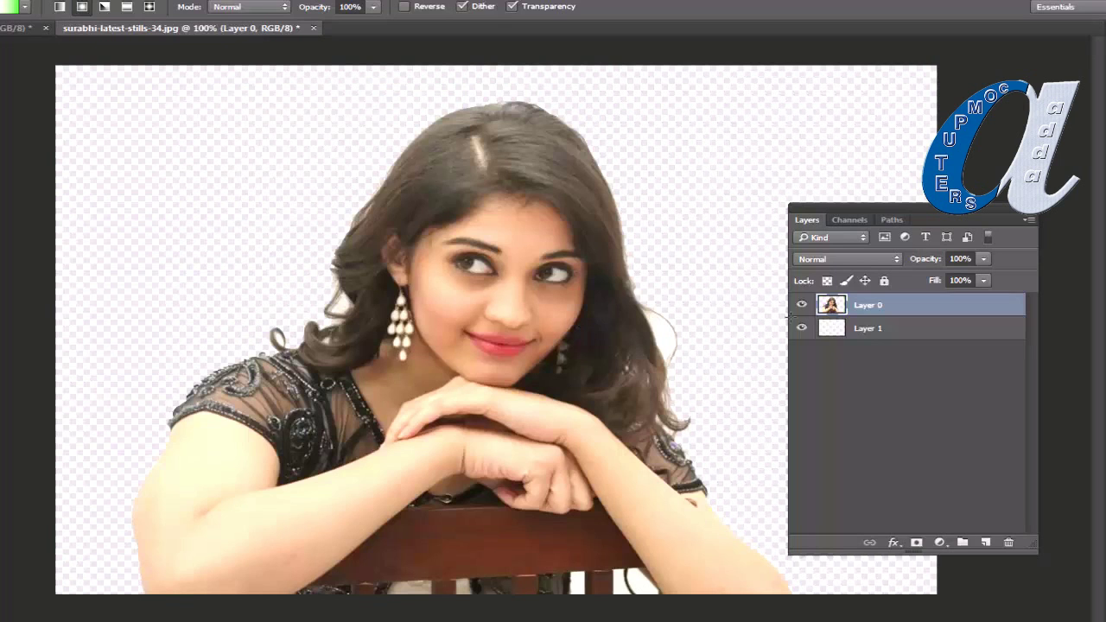
Fill Layer 1 behind the photo with a radial gradient running from upper right to lower left
click(875, 329)
drag(686, 191, 62, 365)
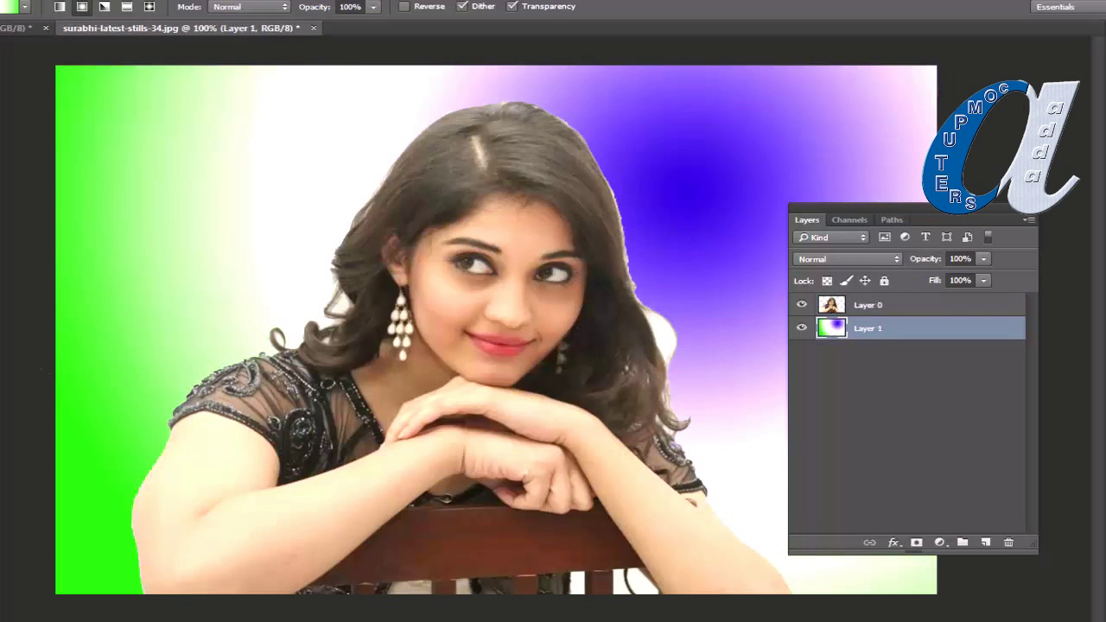
Choose the Dark Spectrum gradient preset and refill Layer 1 with a diagonal radial gradient
click(13, 6)
click(418, 161)
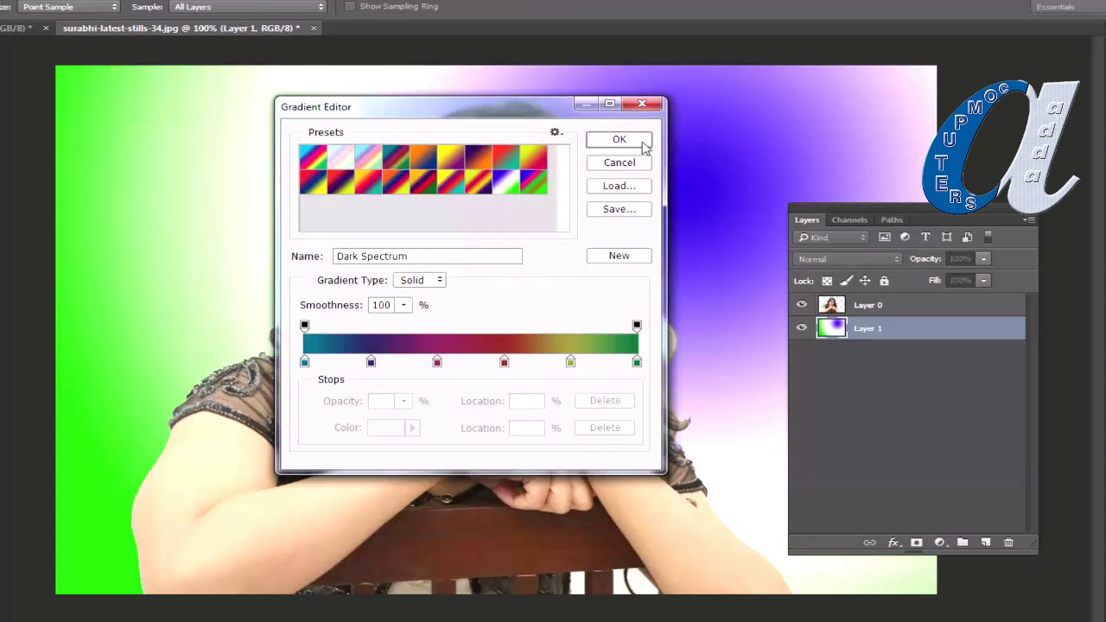
click(620, 139)
drag(679, 173, 164, 350)
Switch the gradient style to diamond and refill Layer 1 with a Dark Spectrum diamond gradient
click(151, 7)
drag(414, 250, 571, 360)
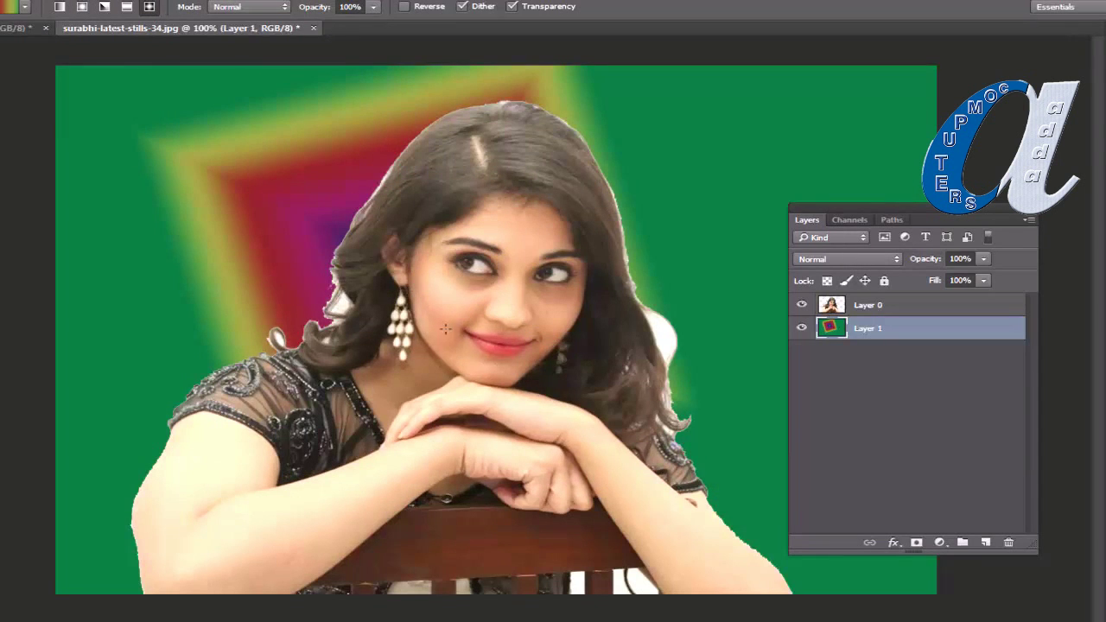